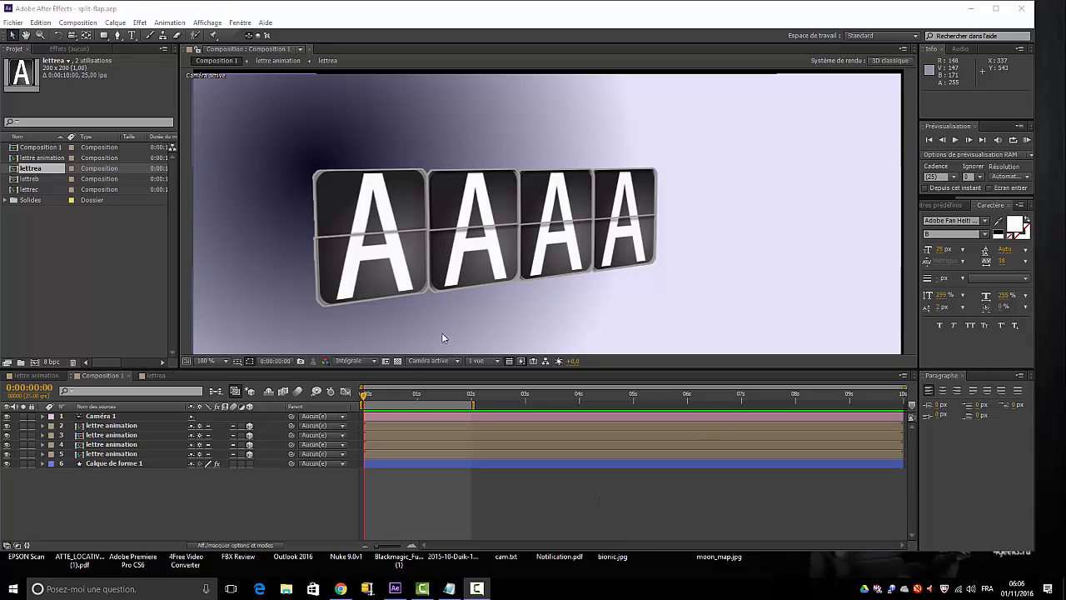
Scrub through the first frames of the split-flap letter animation and return to its start
mouse_move(365, 398)
left_mouse_down()
mouse_move(469, 400)
mouse_move(364, 393)
left_mouse_up()
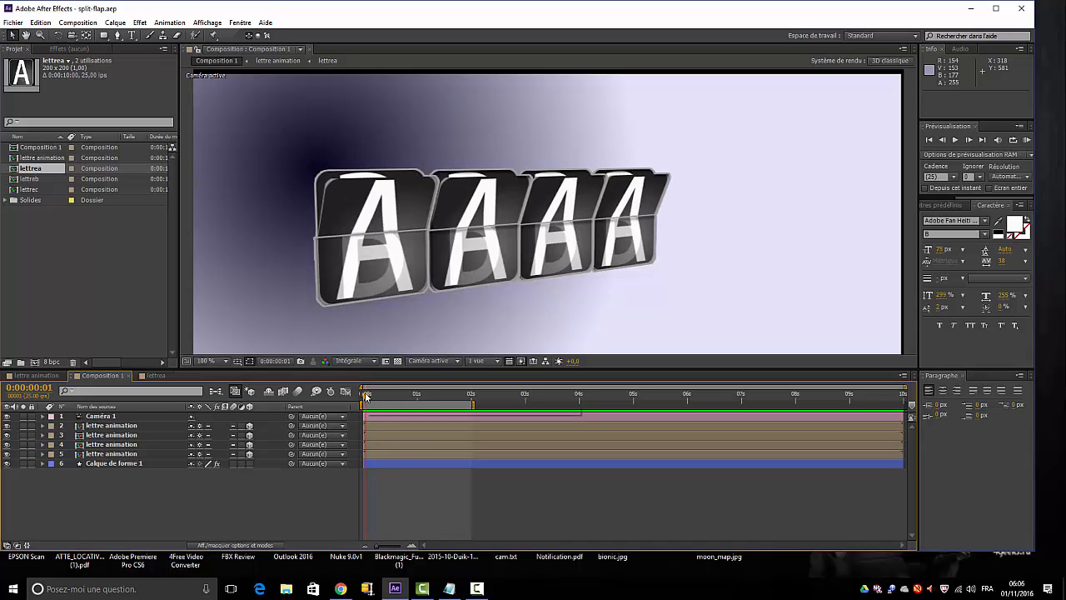
left_click(371, 396)
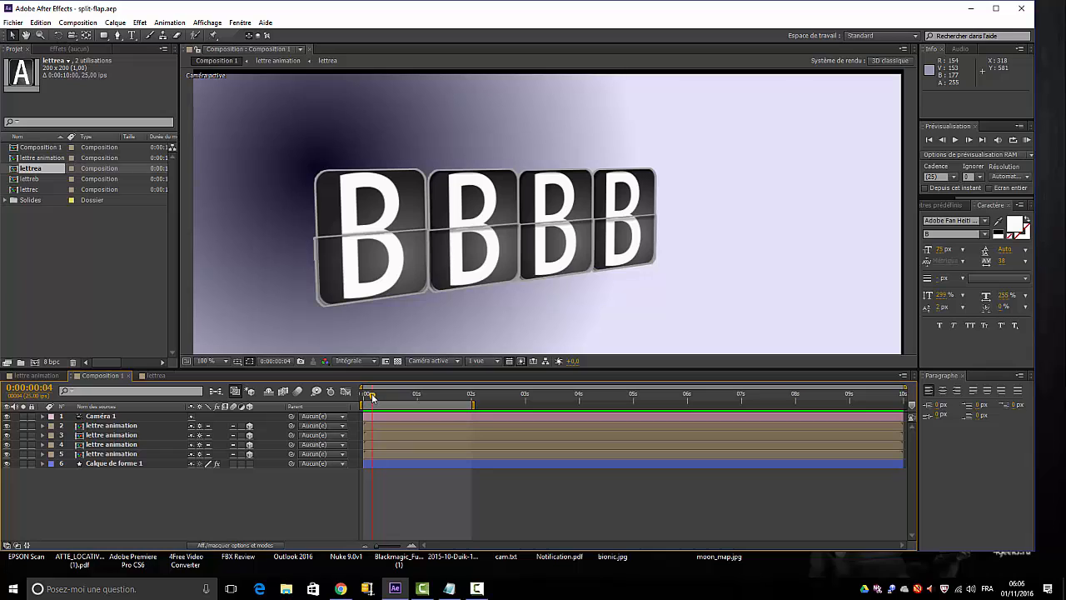
mouse_move(371, 397)
left_mouse_down()
mouse_move(468, 397)
mouse_move(354, 394)
left_mouse_up()
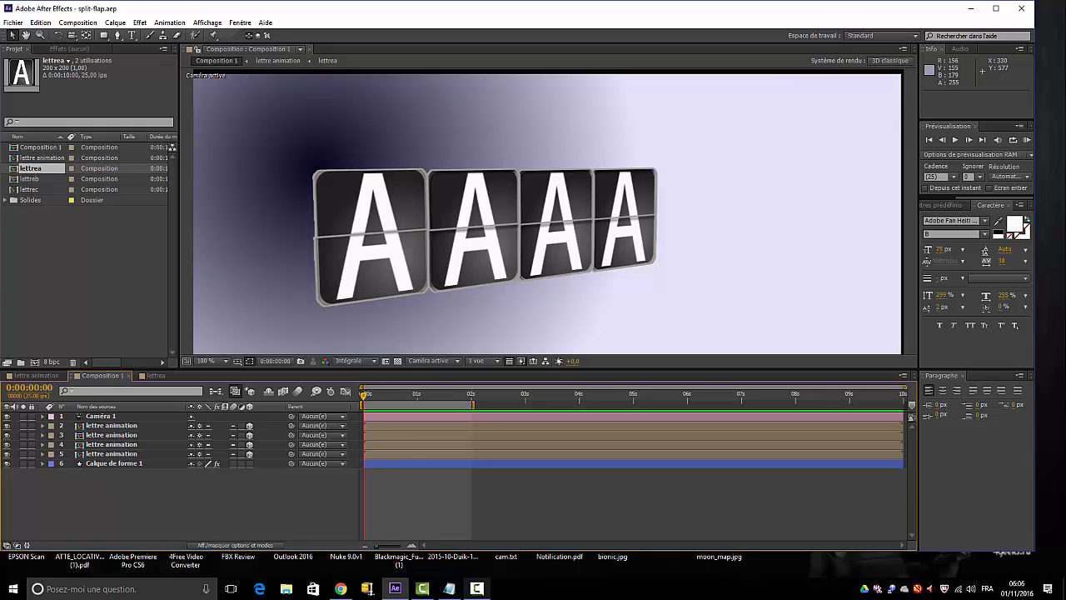
Switch to Notepad to review the two opacity expressions in expression.txt, then return to After Effects
mouse_move(452, 592)
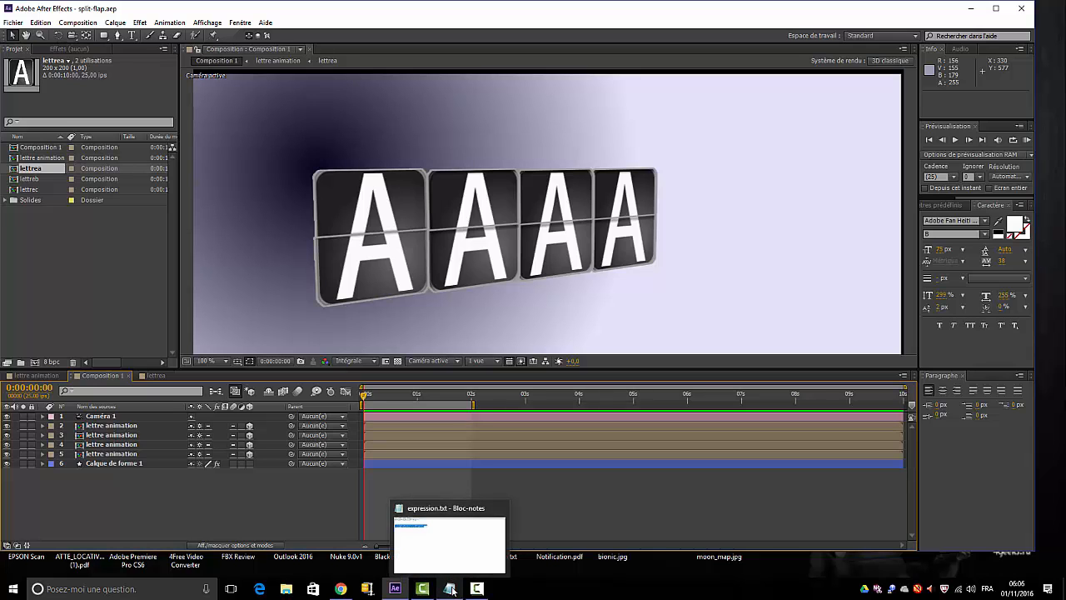
left_click(449, 589)
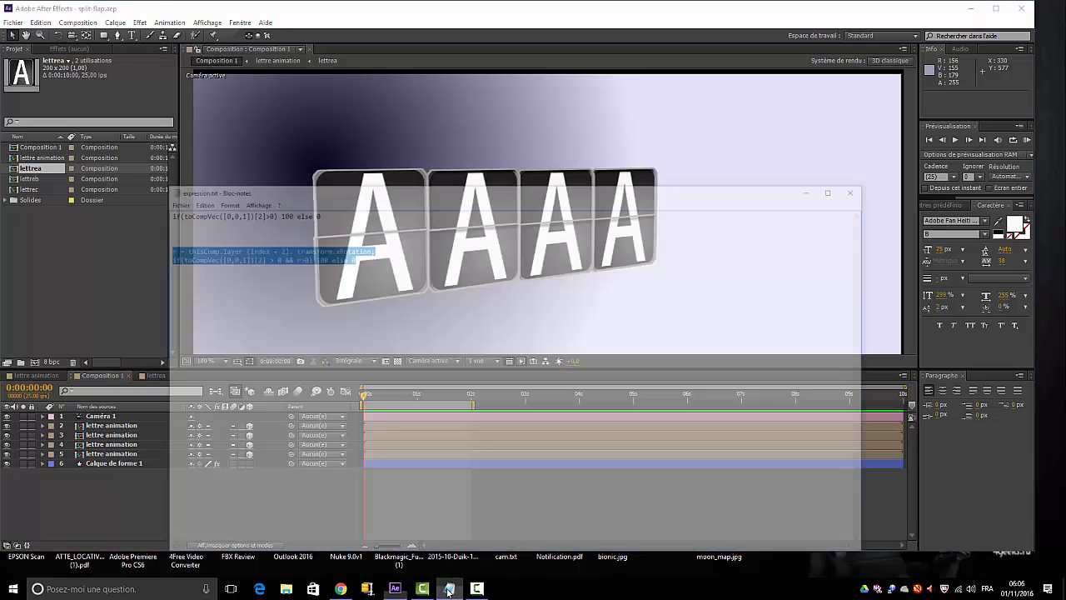
left_click(211, 275)
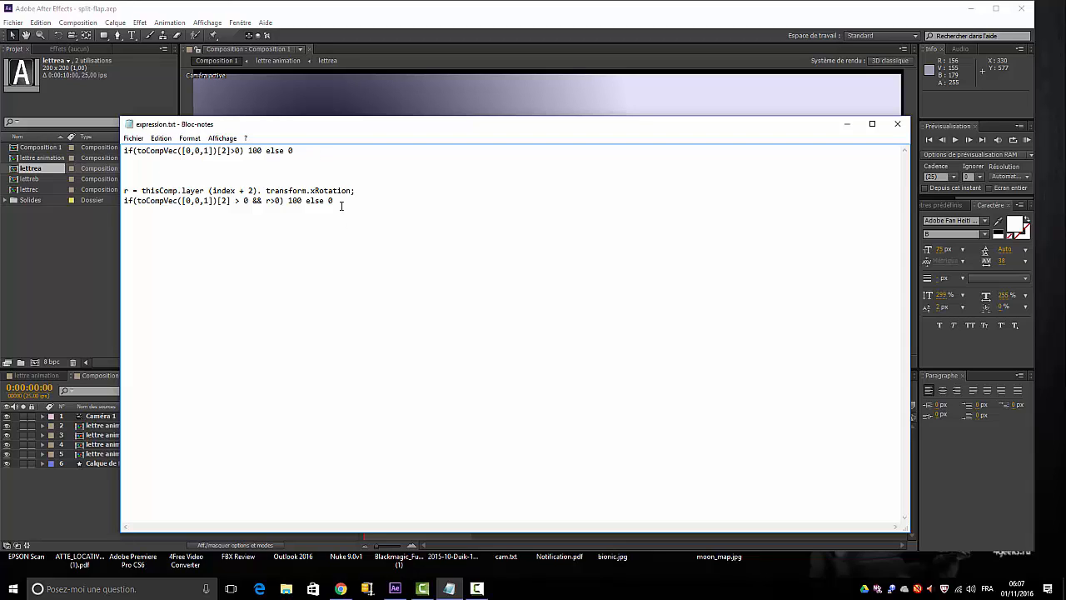
left_click_drag(341, 202, 123, 190)
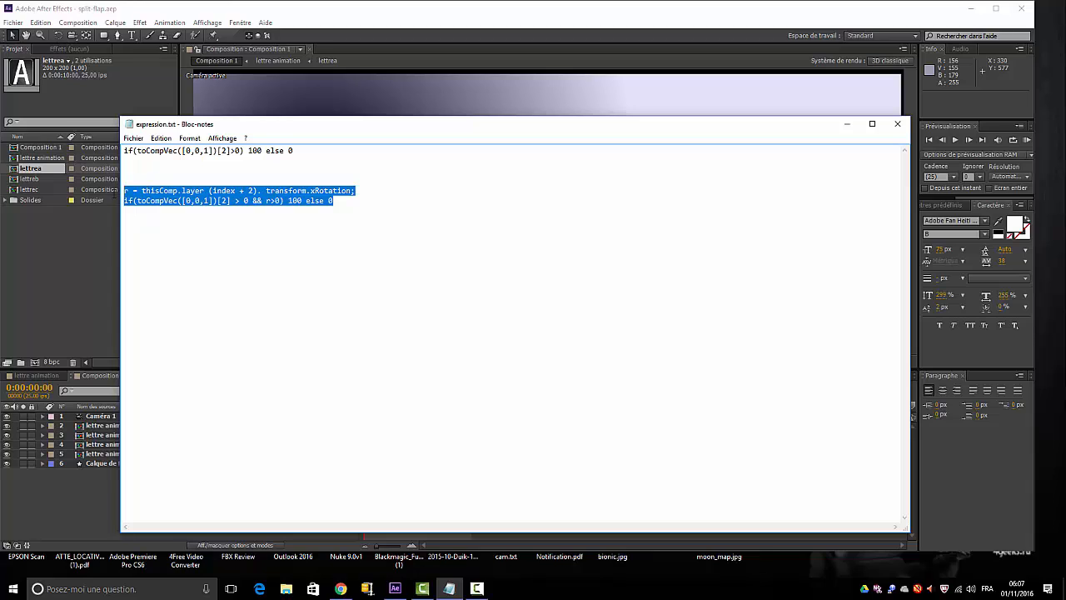
left_click(374, 264)
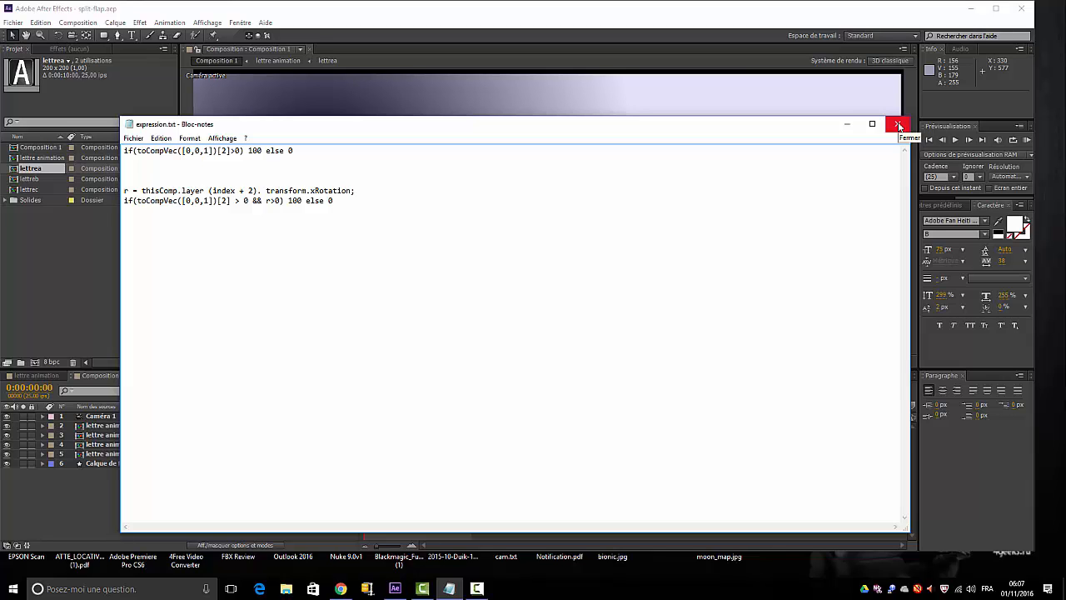
left_click(846, 124)
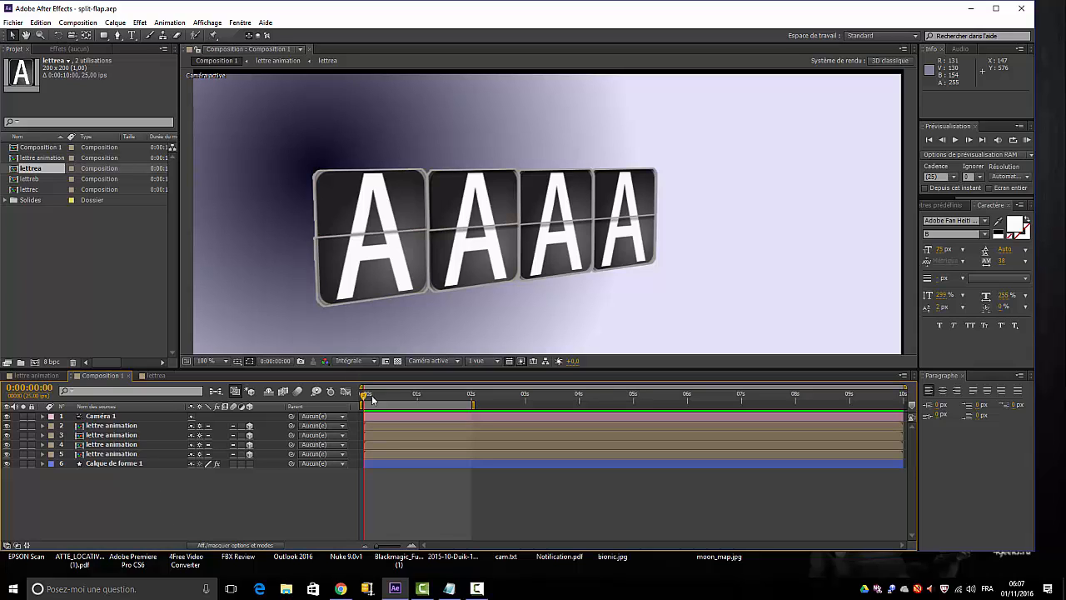
Play the finished split-flap animation from its first frame and stop the playback
key("space")
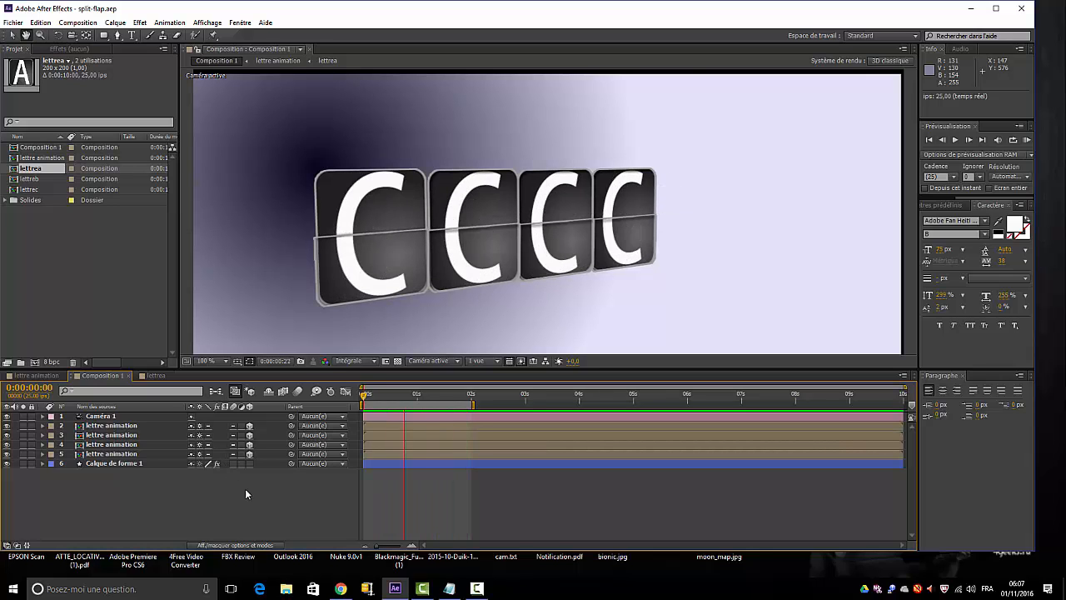
key("space")
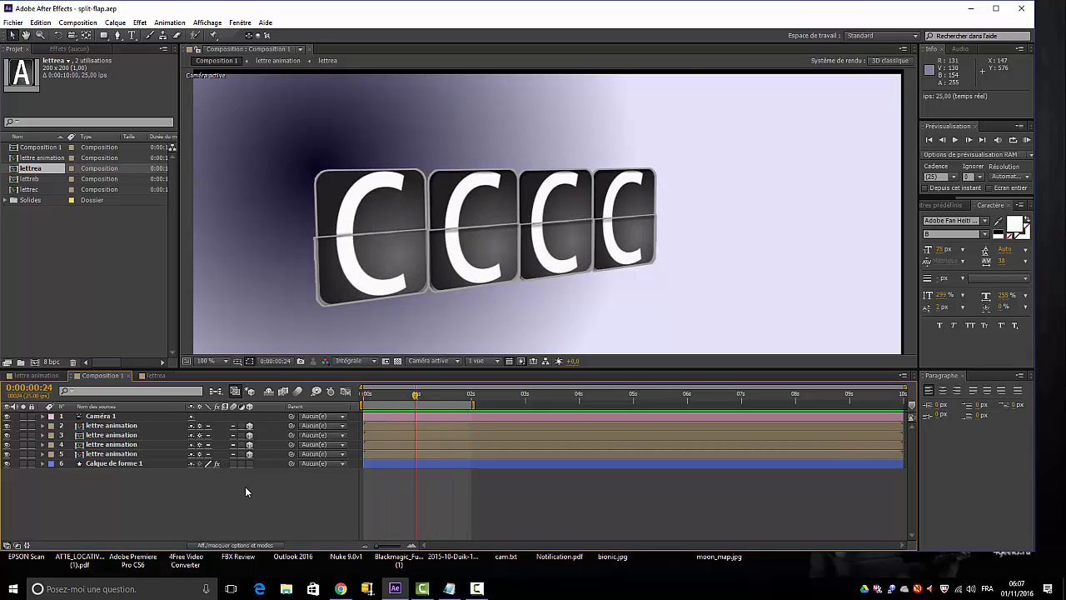
Start a new project and create a 200 × 200 px composition named lettrea at 25 fps, lasting 10 seconds
left_click(12, 23)
left_click(43, 100)
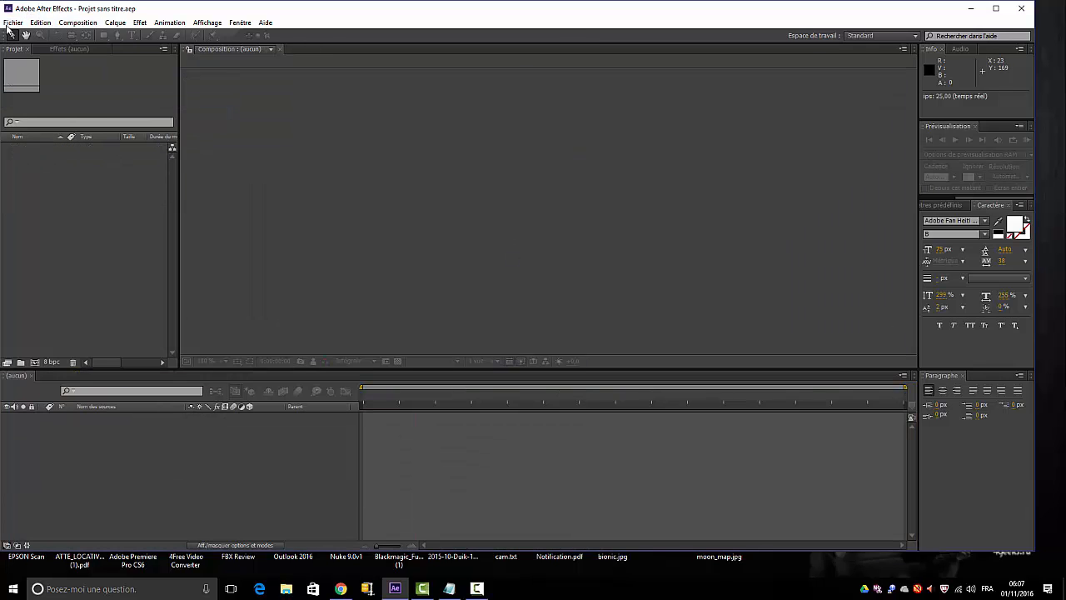
left_click(79, 24)
left_click(79, 36)
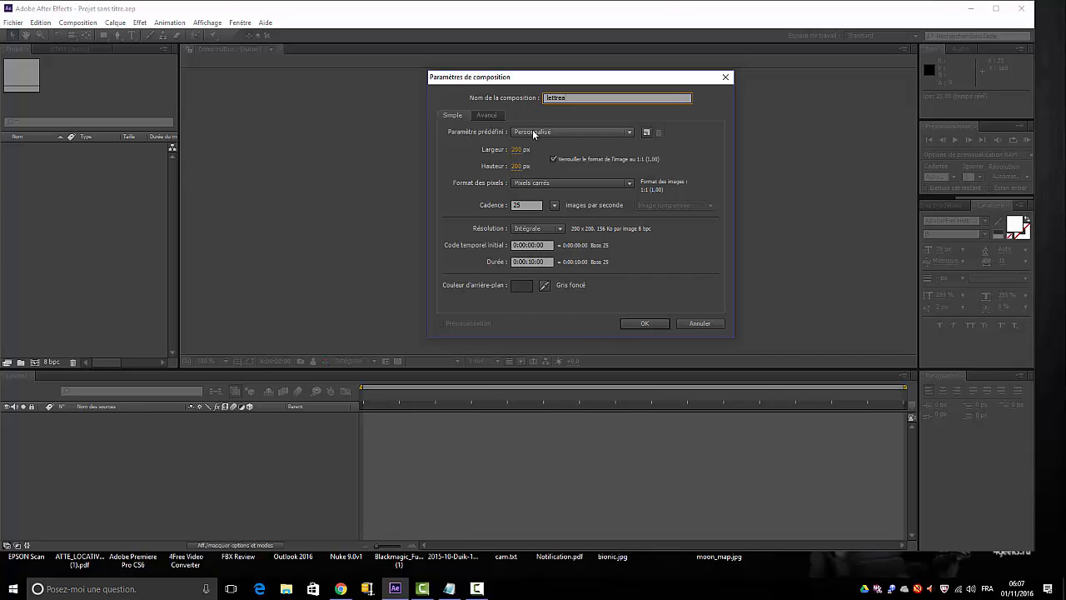
left_click(642, 323)
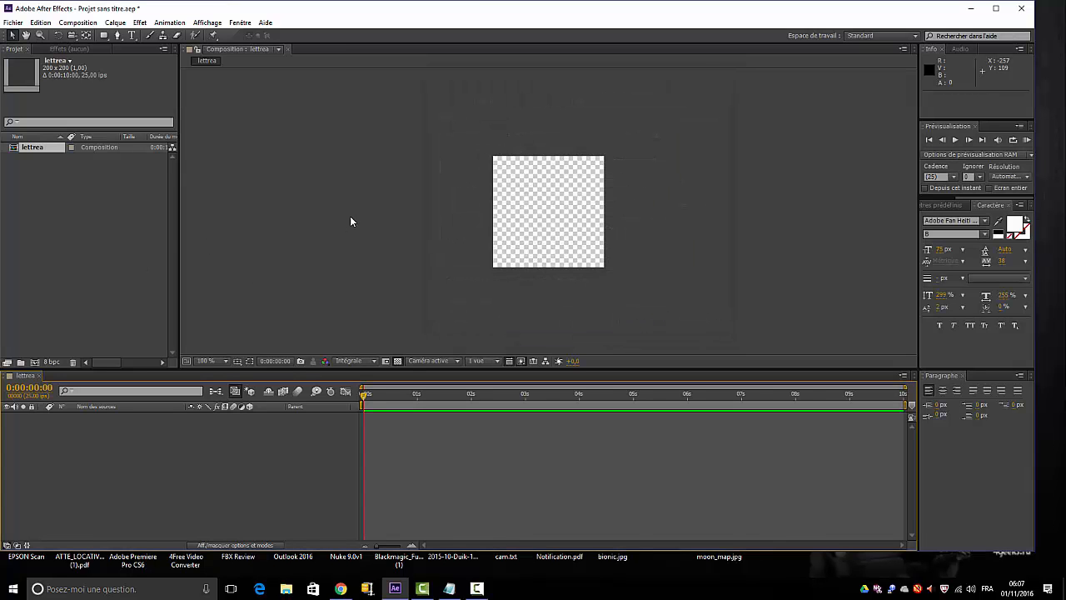
Add a grey solid layer of 200 × 200 px to the lettrea composition
left_click(116, 24)
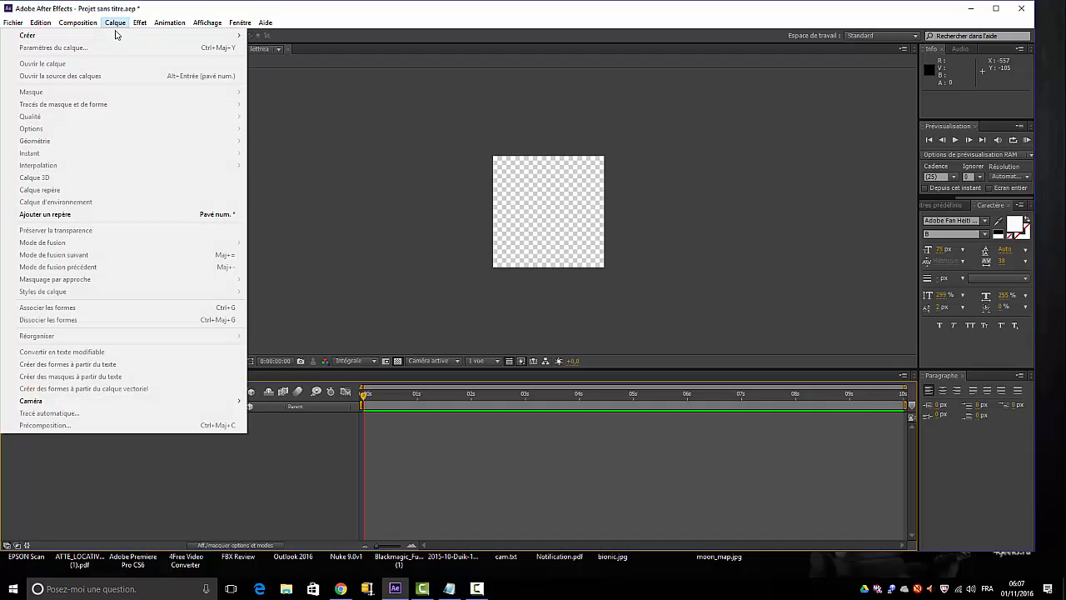
mouse_move(114, 42)
left_click(276, 48)
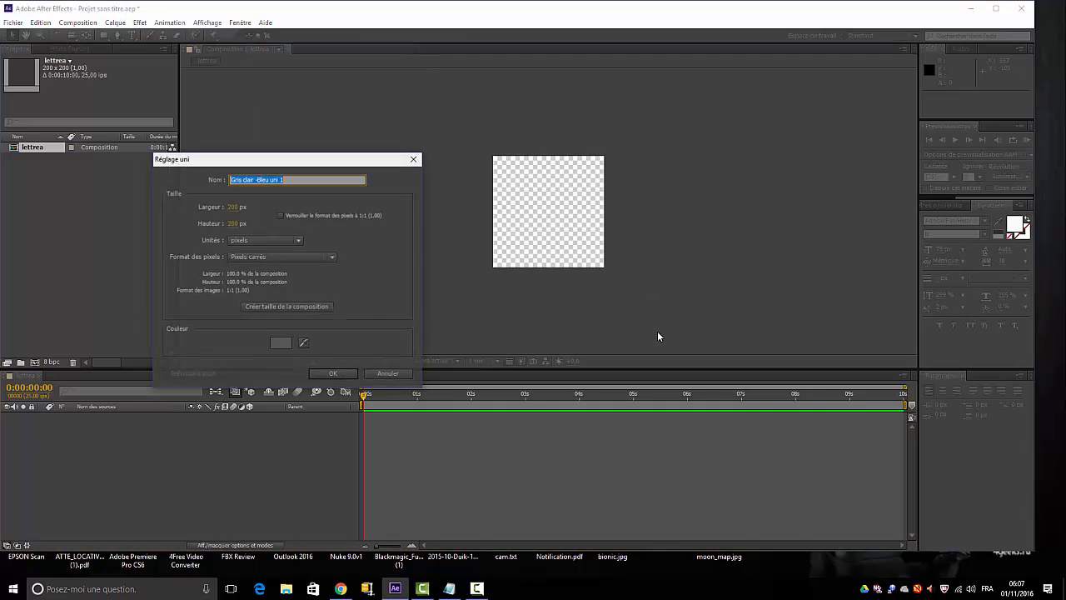
left_click(333, 373)
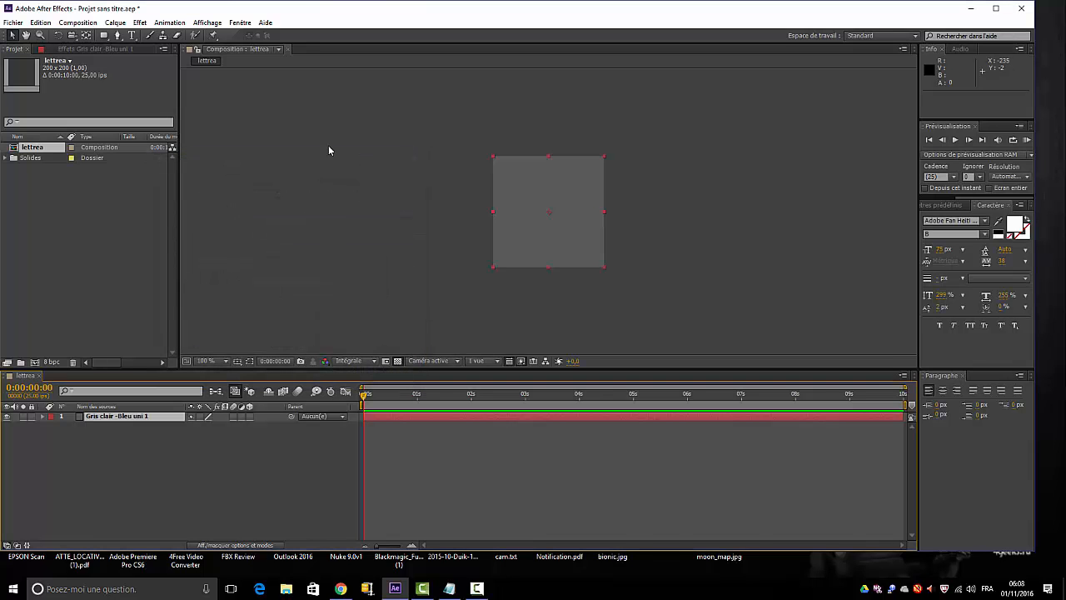
Draw a rounded-rectangle mask about 177 × 191 px on the grey solid, then collapse and deselect the layer
left_click(105, 35)
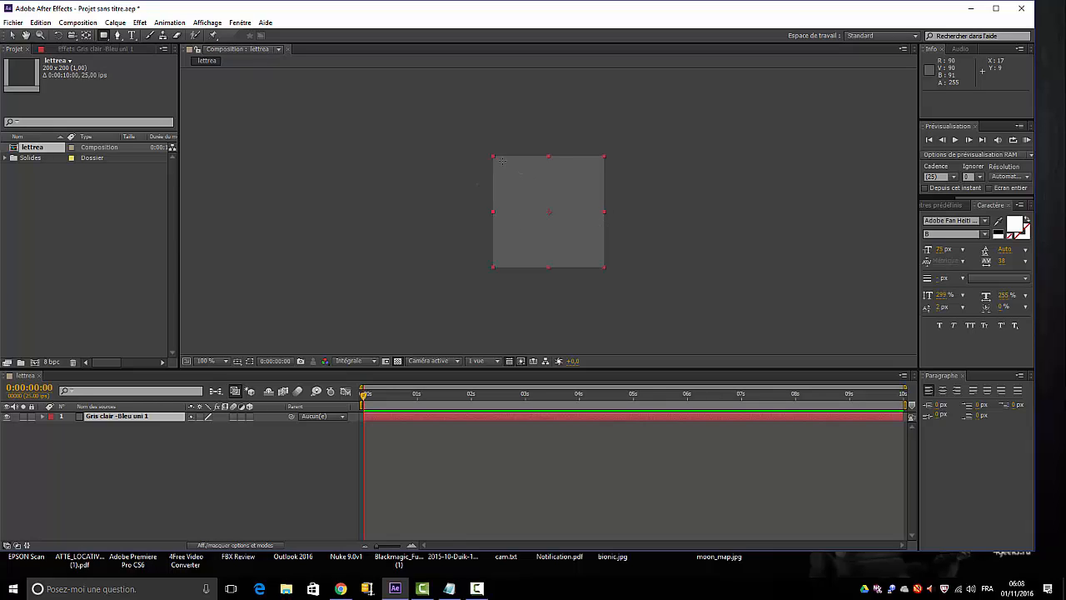
left_click_drag(498, 158, 599, 267)
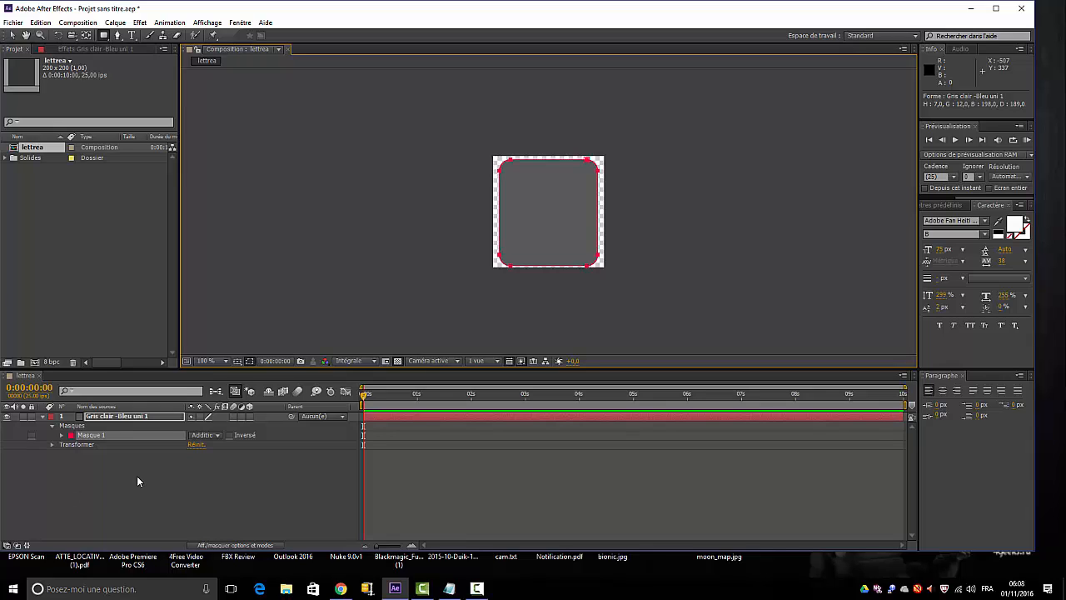
left_click(43, 417)
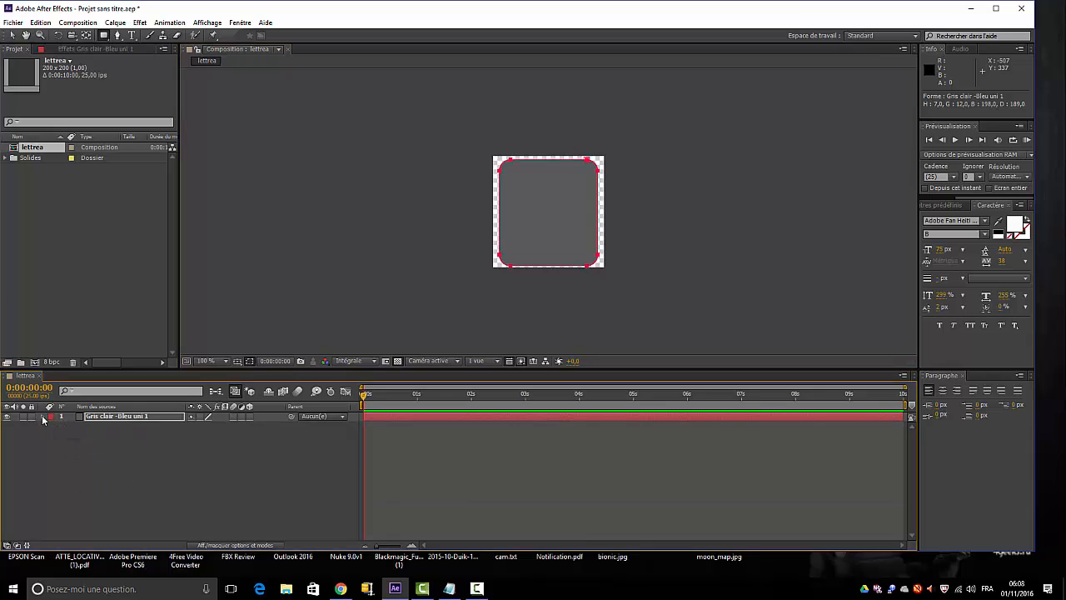
left_click(131, 475)
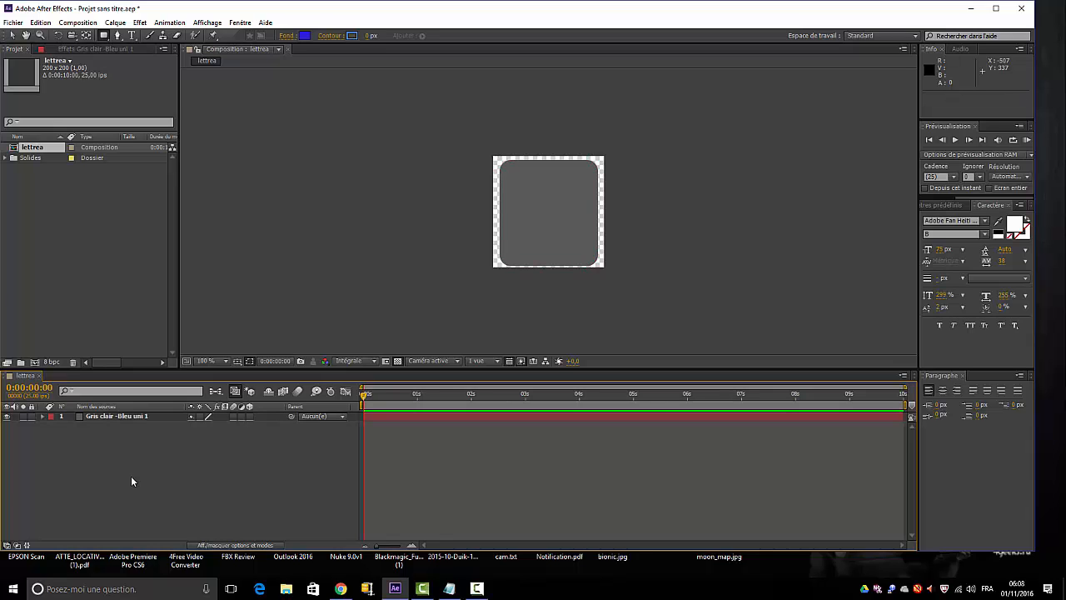
Add a white text layer with the letter A and centre it on the rounded tile at about 37, 191
left_click(131, 38)
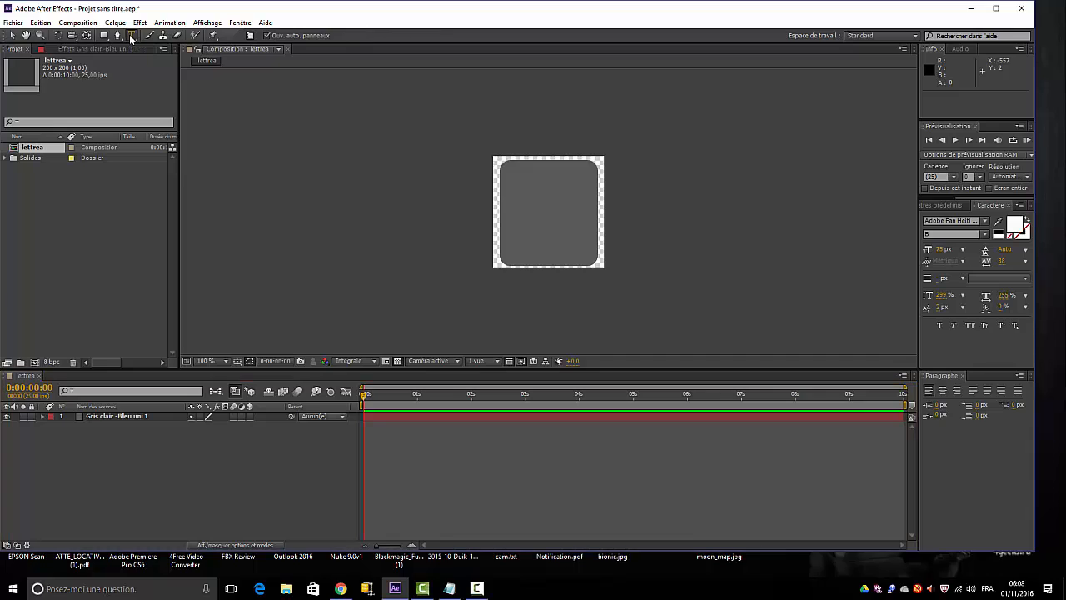
left_click(521, 211)
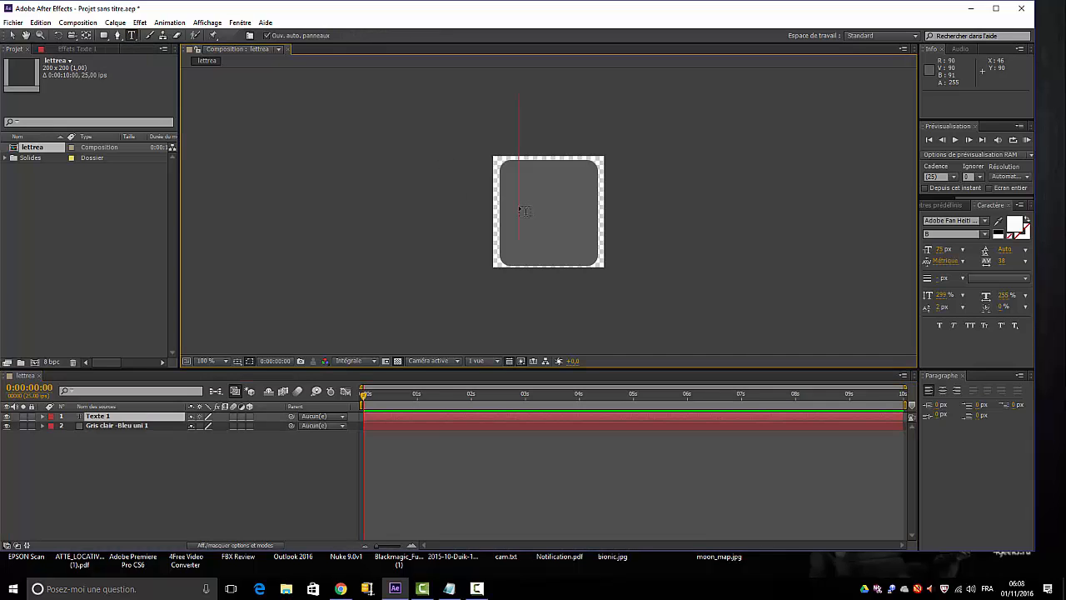
type("A")
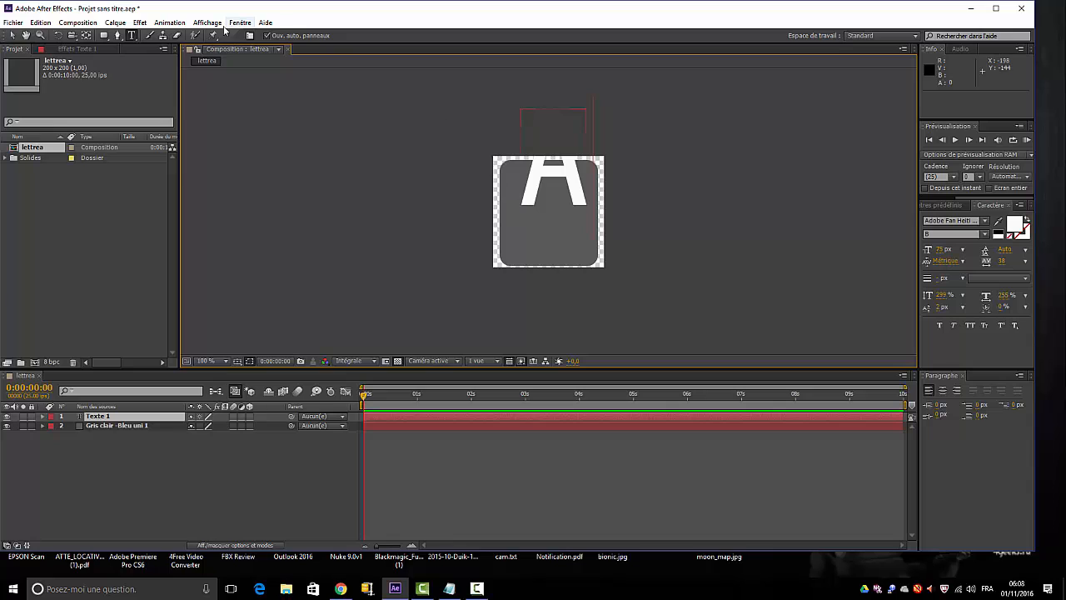
left_click(11, 35)
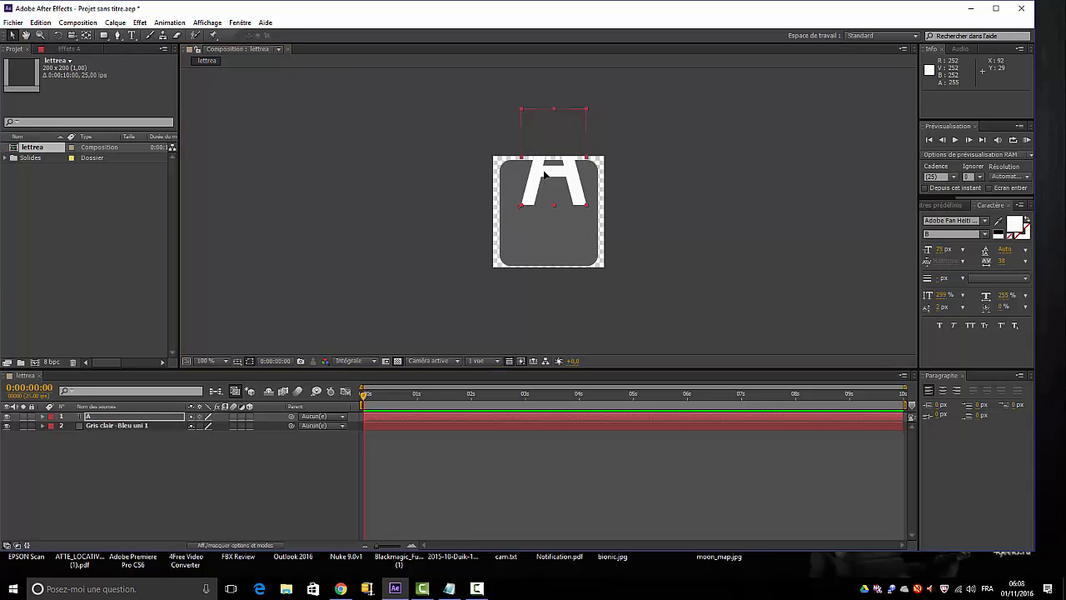
left_click_drag(545, 178, 540, 232)
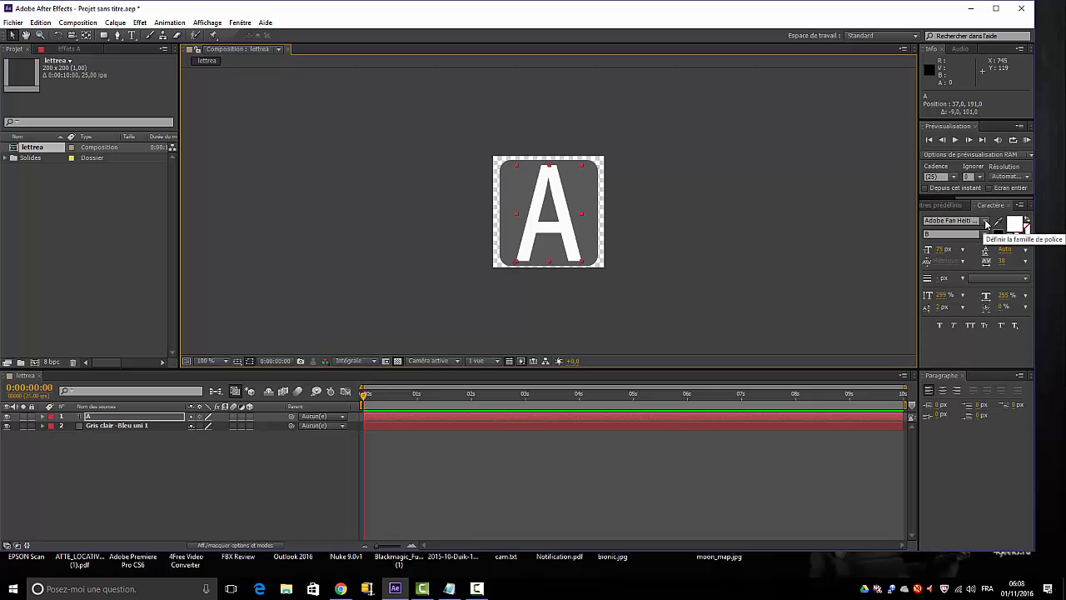
left_click(288, 466)
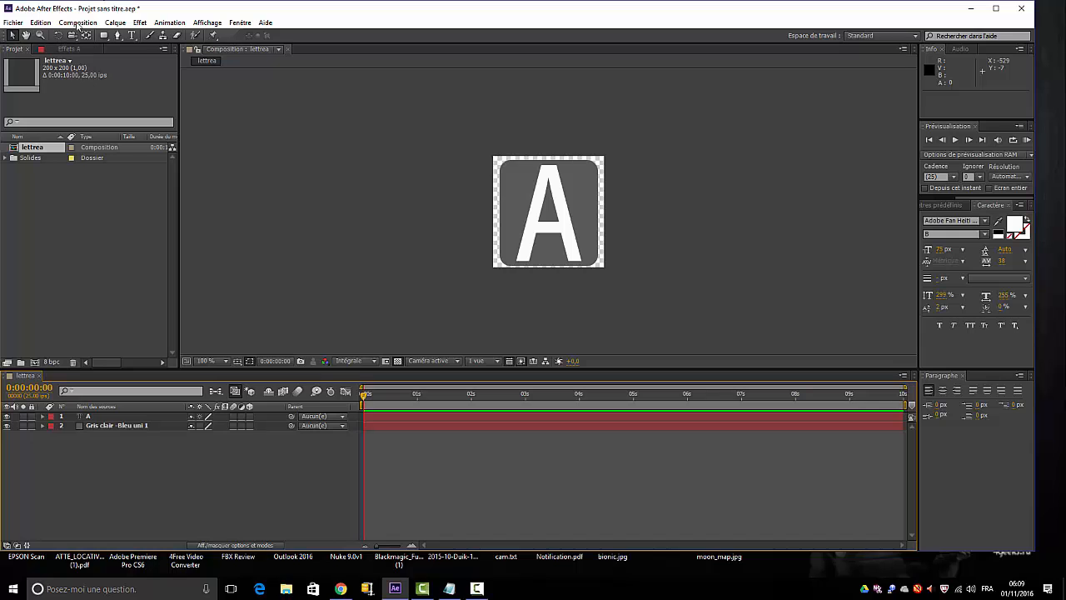
Create a 200 × 200 px composition named Composition 1 and place the lettrea composition in it as a layer
left_click(78, 22)
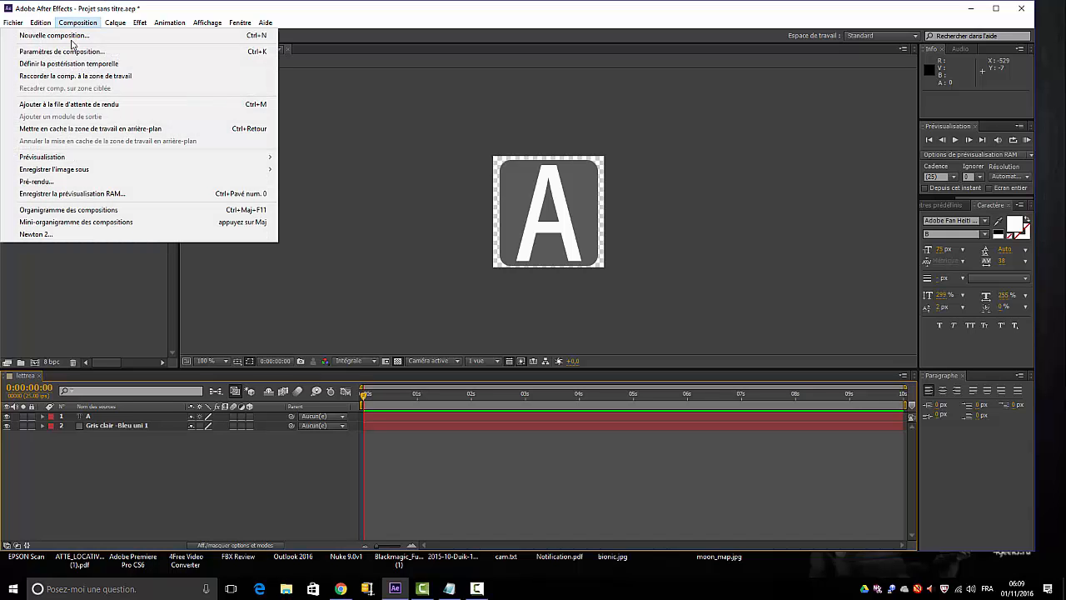
left_click(75, 34)
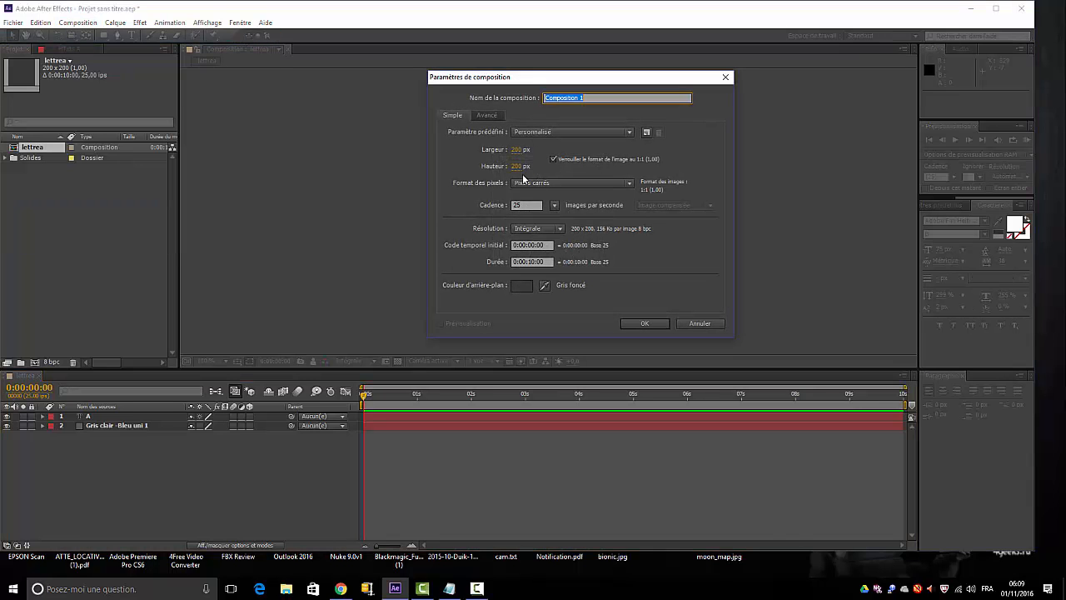
left_click(647, 323)
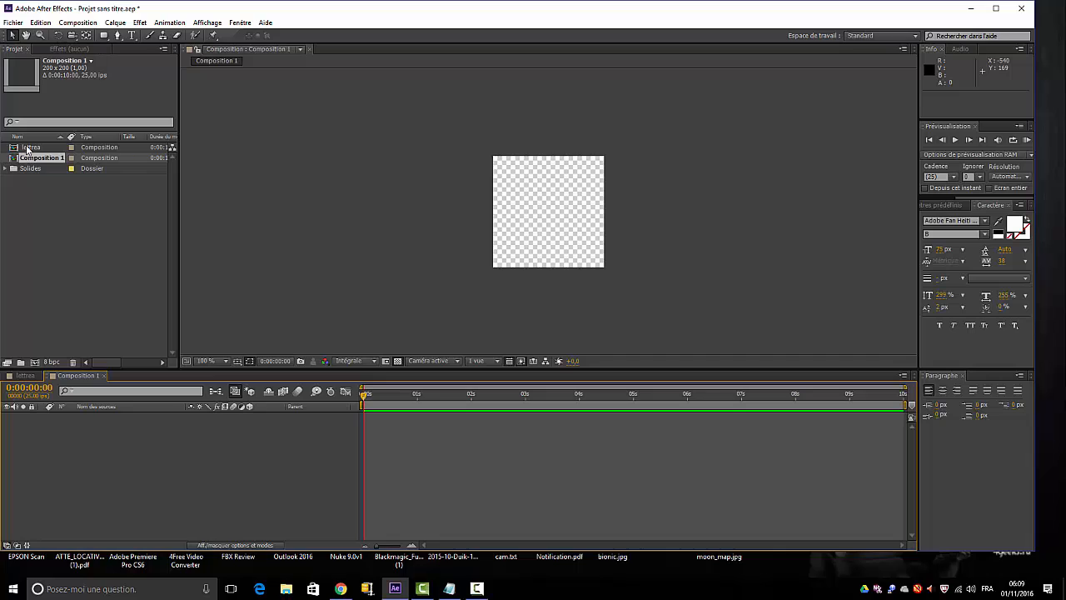
left_click_drag(28, 147, 102, 440)
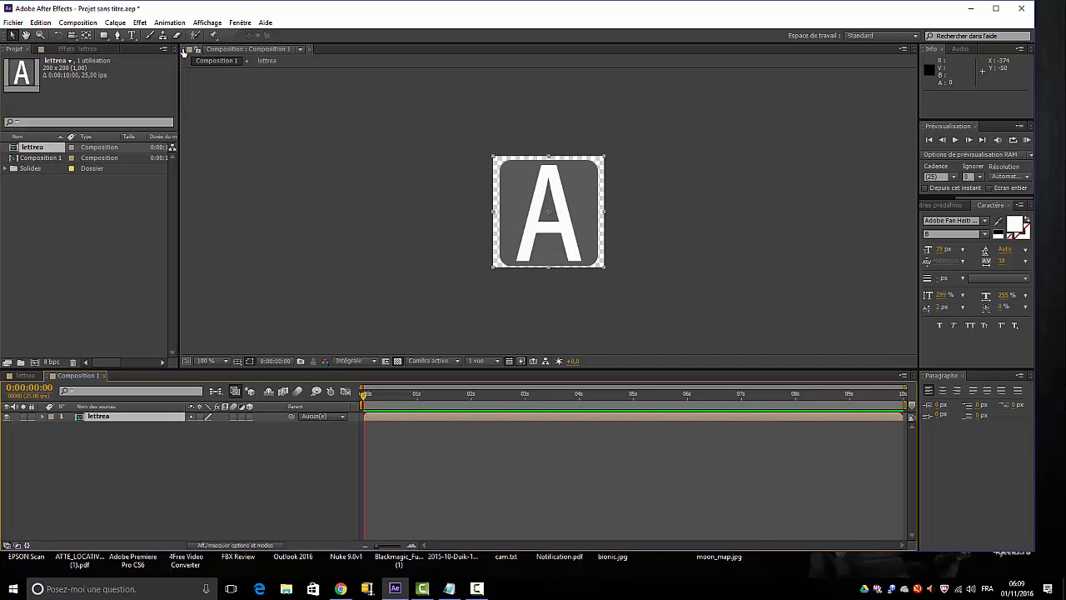
Draw a rectangular mask about 179 × 115 px over the upper half of the lettrea layer in Composition 1
left_click(104, 36)
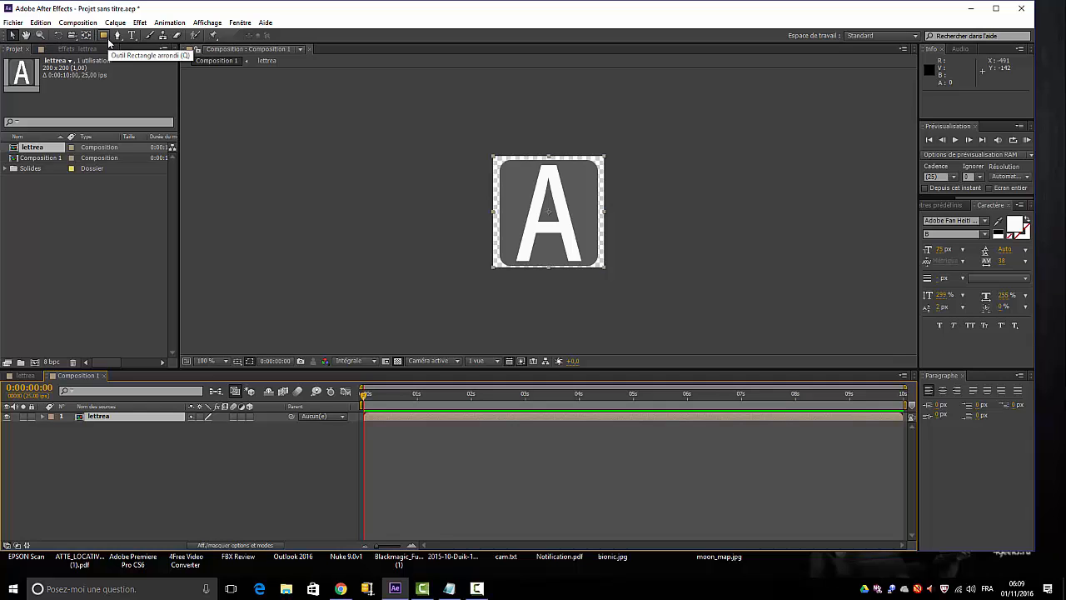
left_click_drag(106, 37, 146, 35)
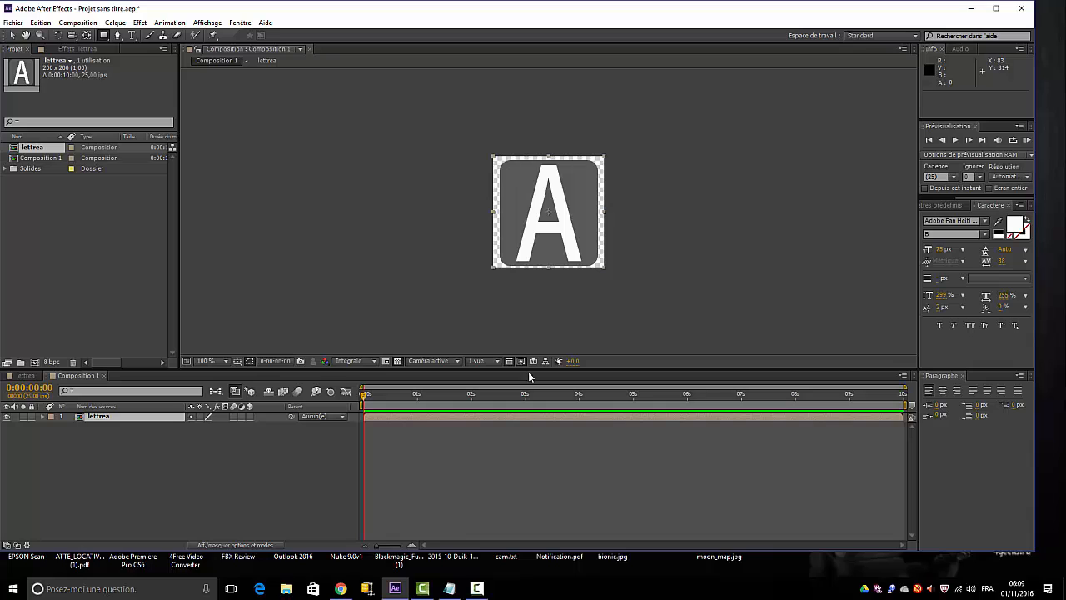
left_click(227, 361)
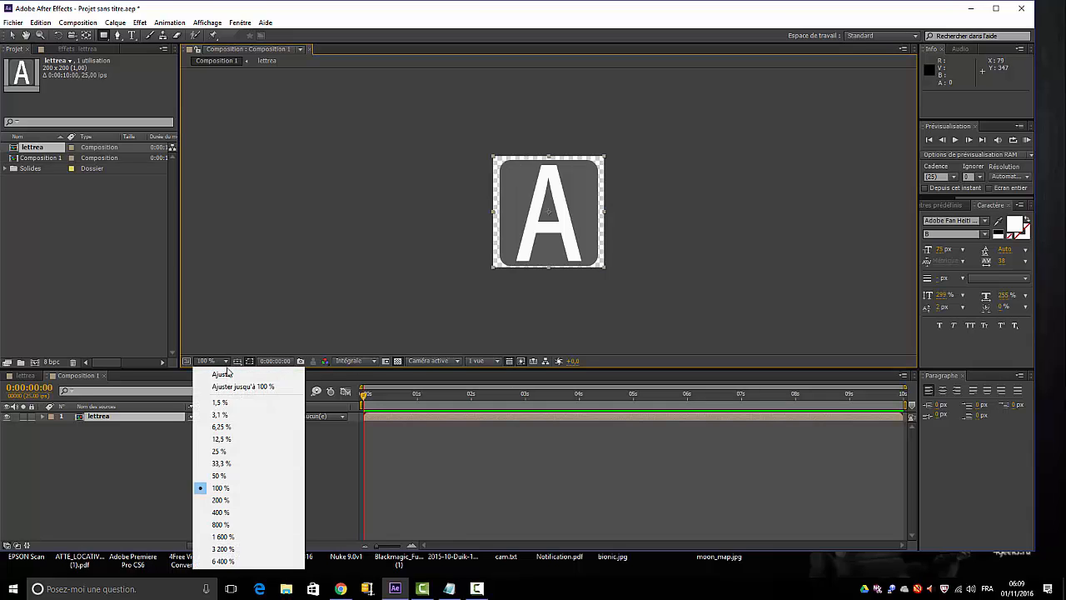
left_click(226, 510)
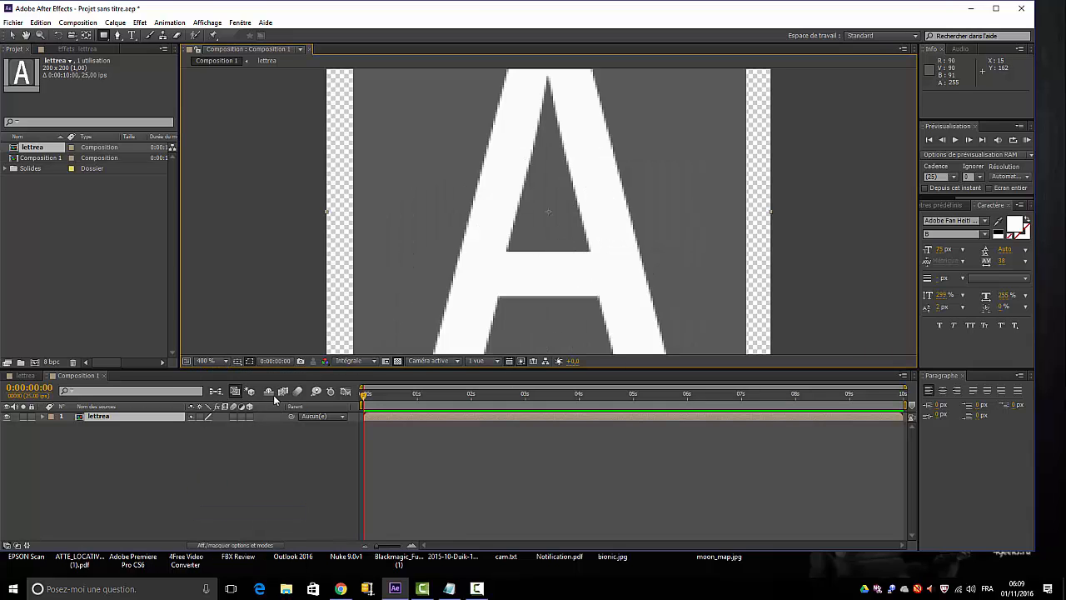
scroll(244, 323, "down", 1)
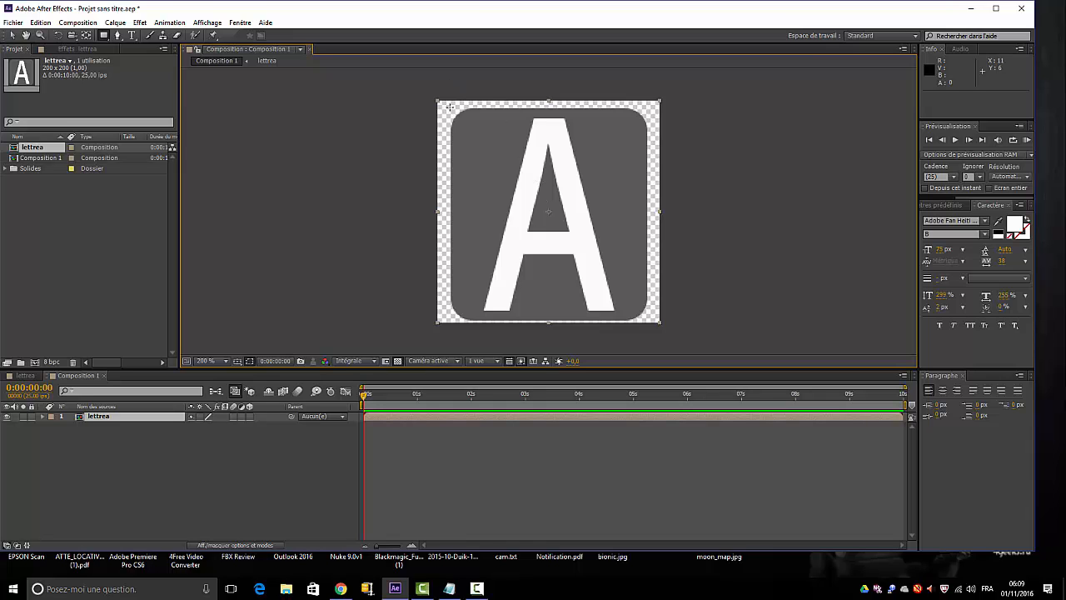
left_click_drag(448, 102, 647, 232)
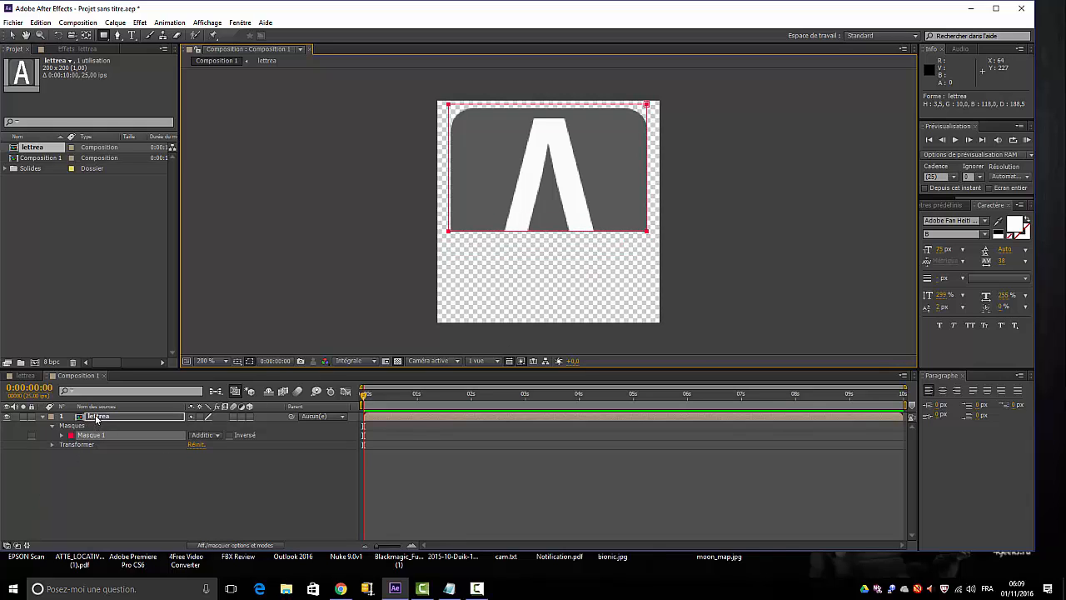
Raise the lower edge of the lettrea layer's mask to the tile's horizontal centre line
left_click(96, 418)
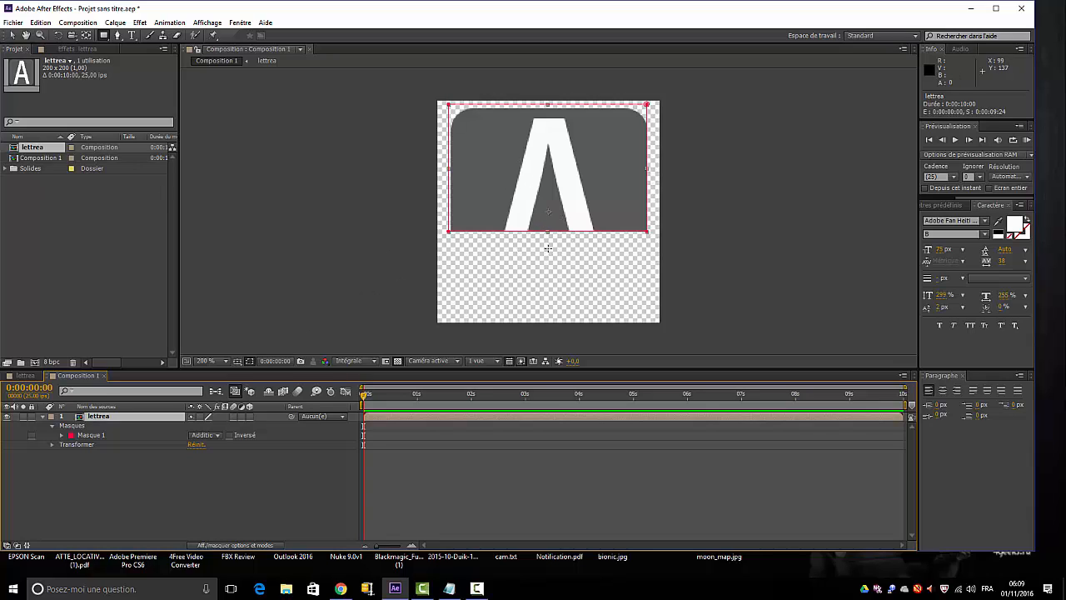
left_click(11, 35)
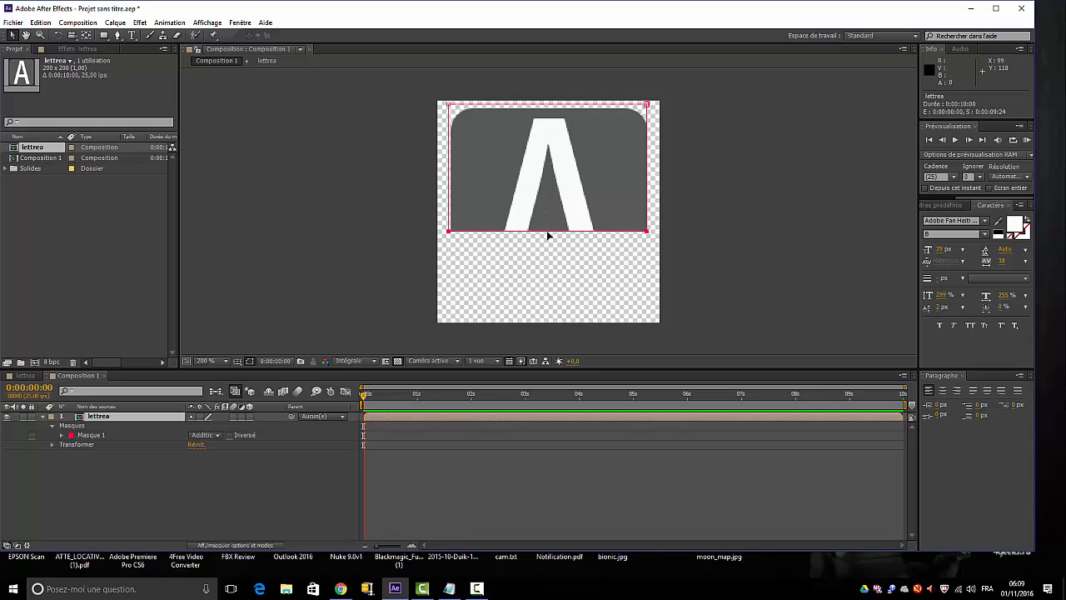
left_click_drag(548, 235, 547, 215)
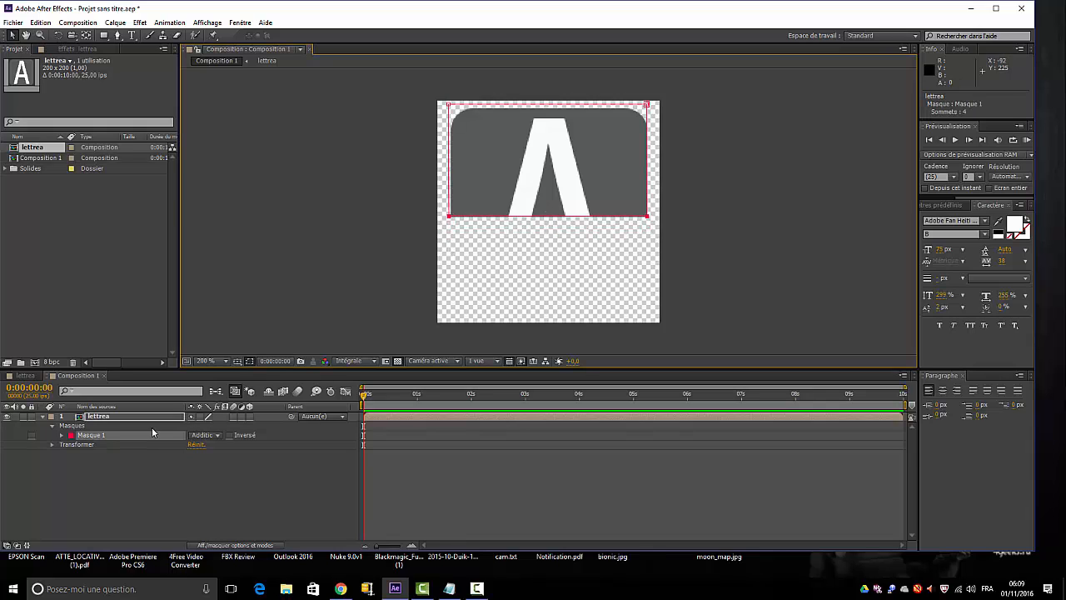
left_click(134, 417)
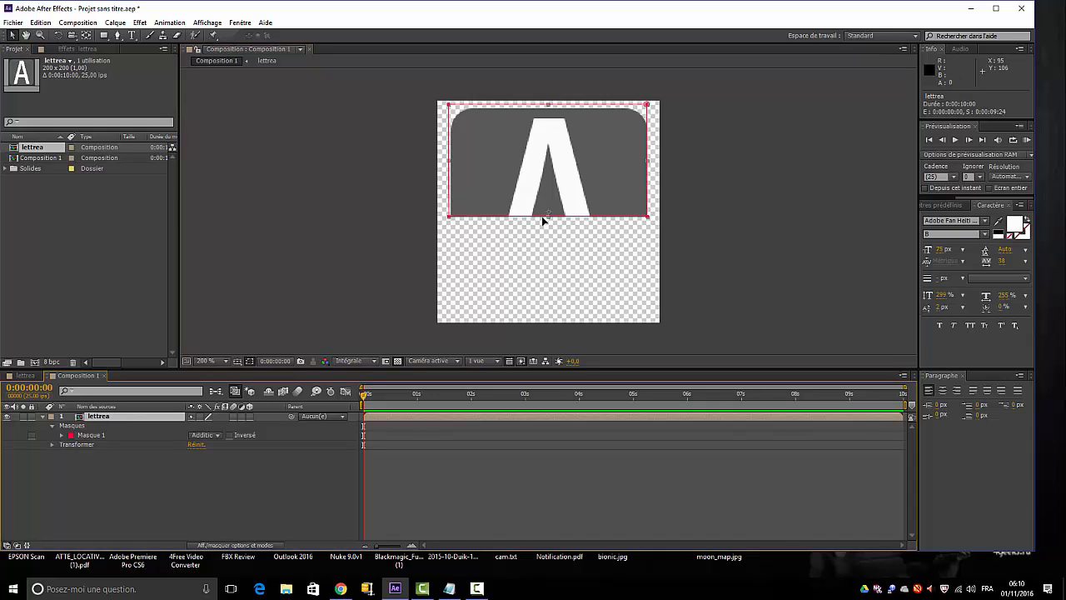
left_click_drag(548, 216, 548, 212)
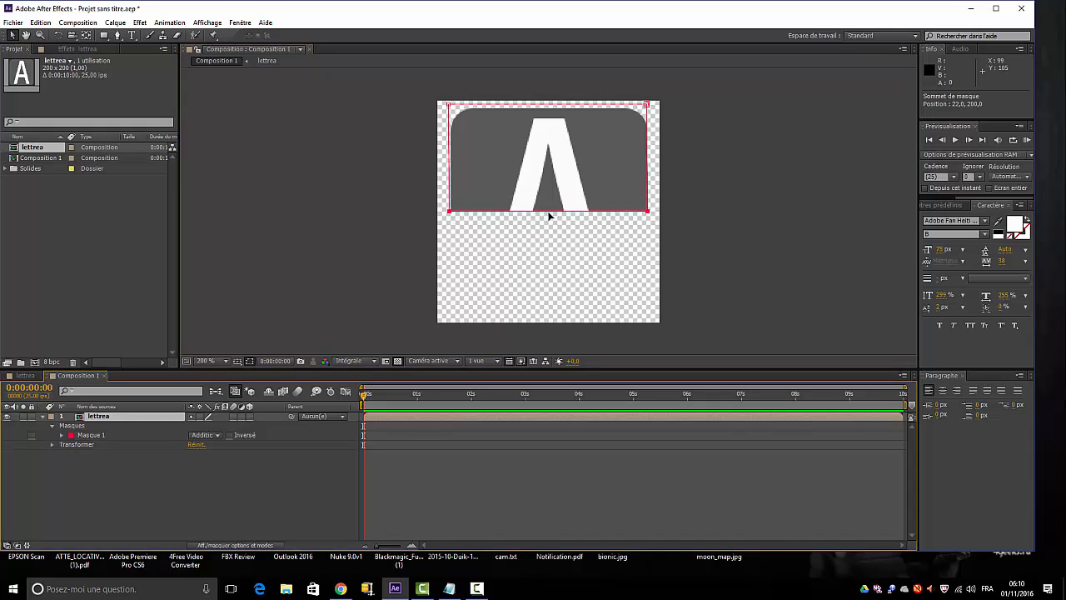
Fine-tune the mask's lower edge to sit just above the layer's anchor point, then collapse and deselect the layer
left_click(87, 417)
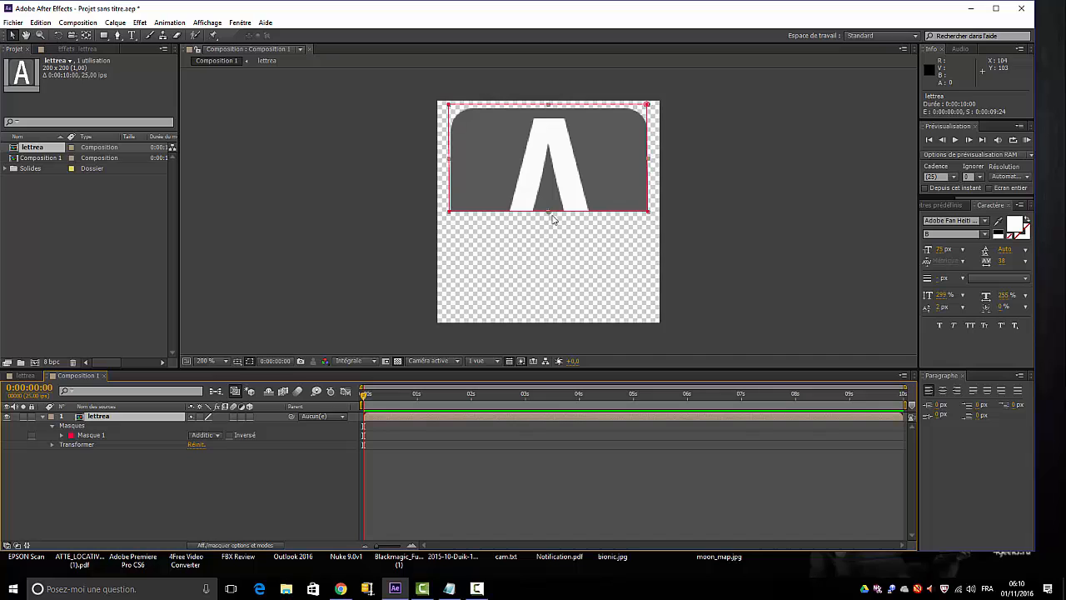
key("period")
key("period")
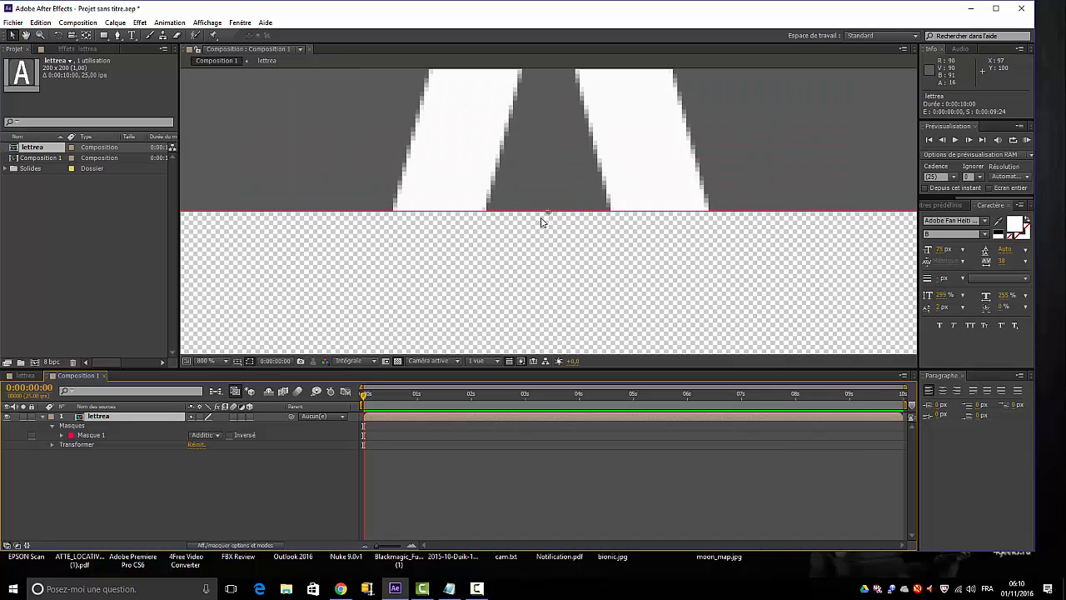
left_click_drag(522, 209, 522, 202)
left_click(121, 416)
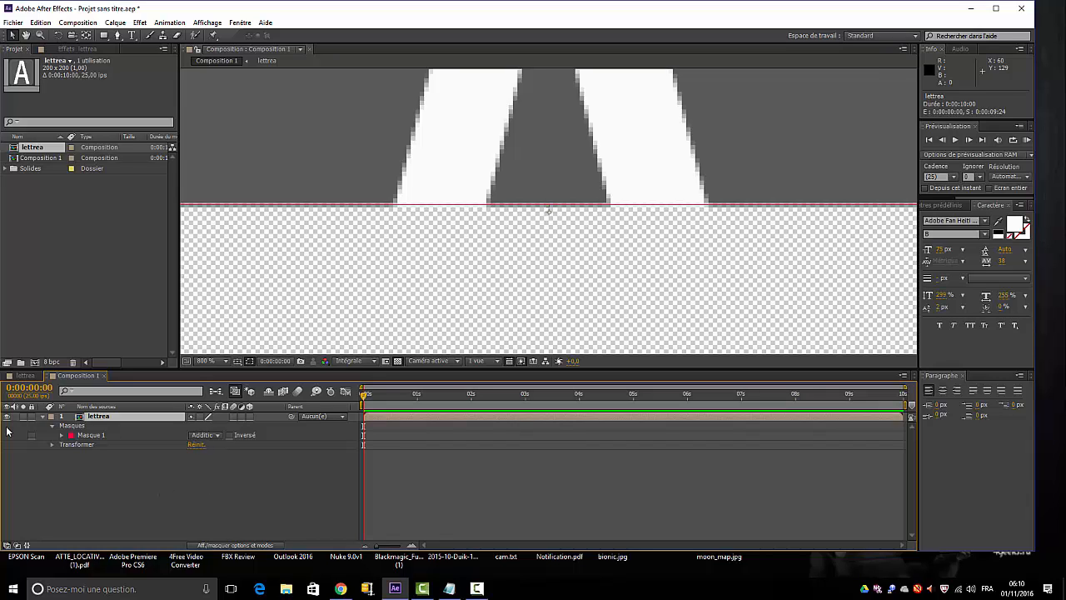
left_click(44, 416)
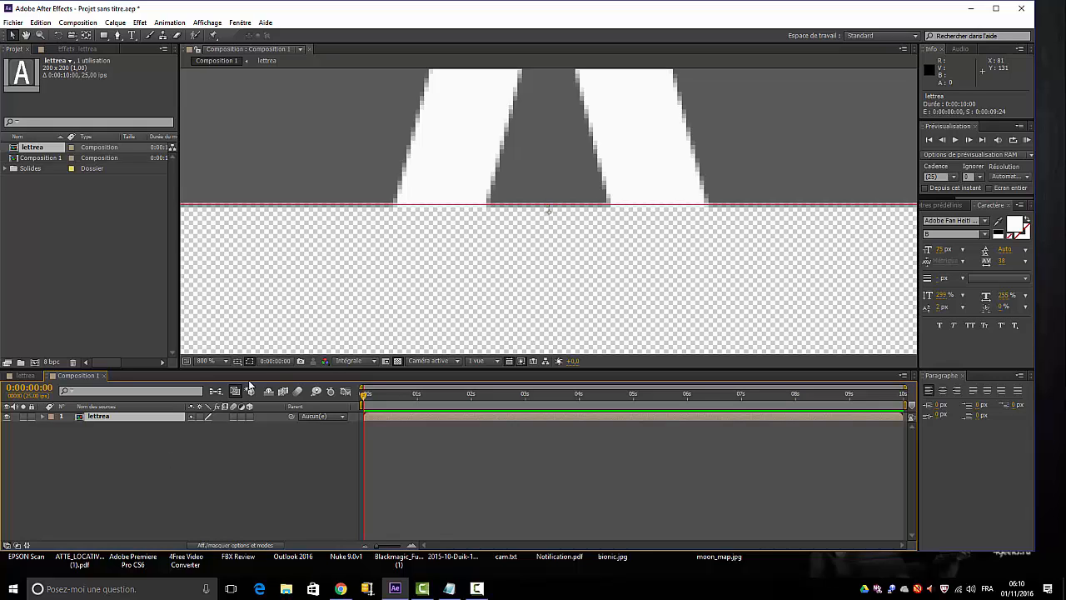
left_click(225, 361)
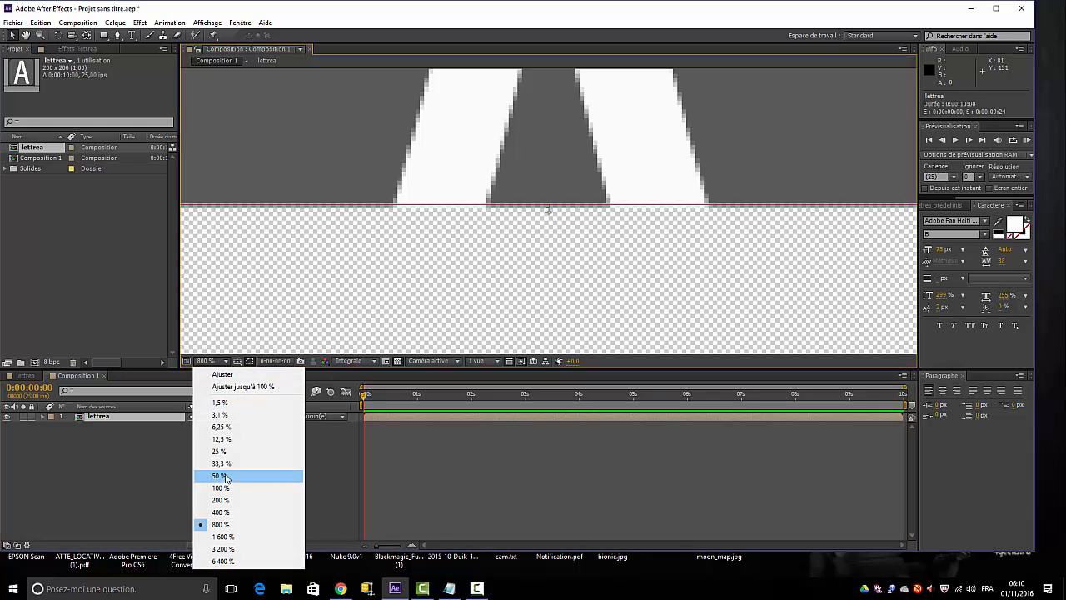
left_click(260, 488)
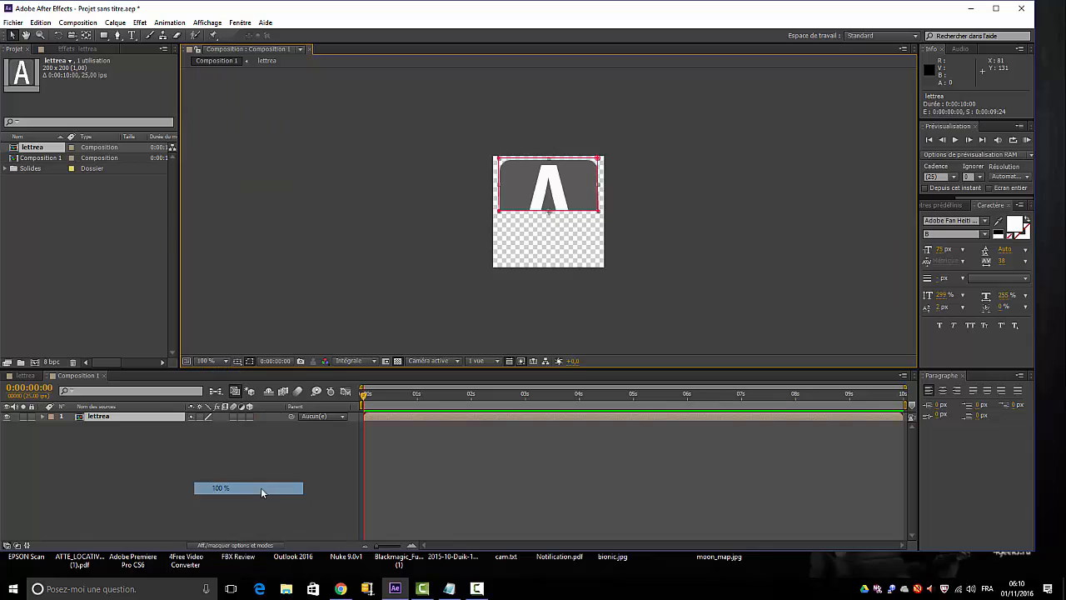
left_click(267, 491)
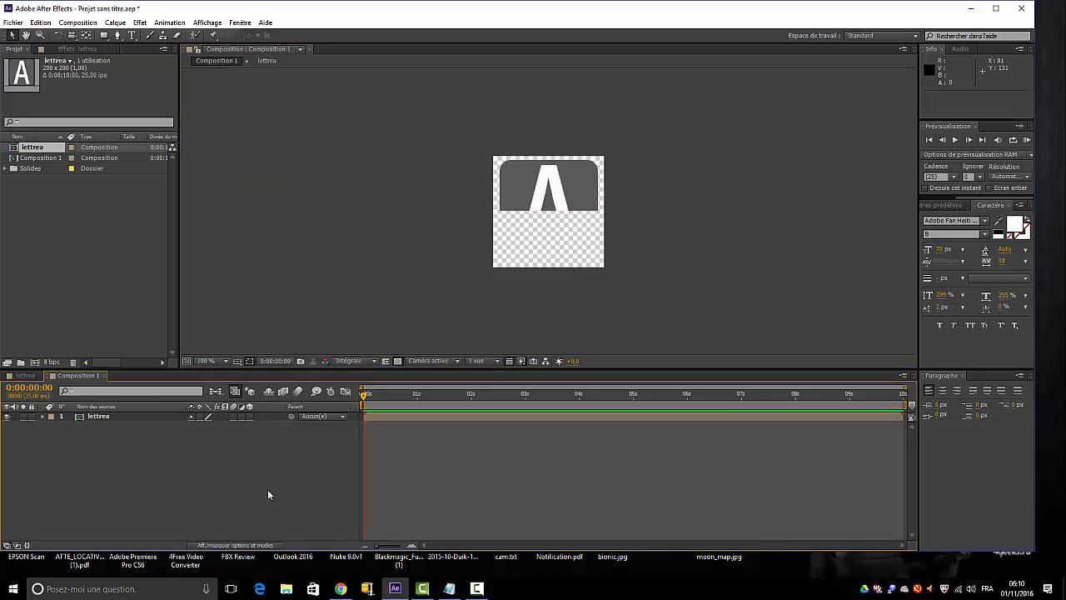
Duplicate the masked lettrea layer and flip the mask of layer 2 downward to cover the tile's lower half
left_click(100, 417)
key("ctrl+d")
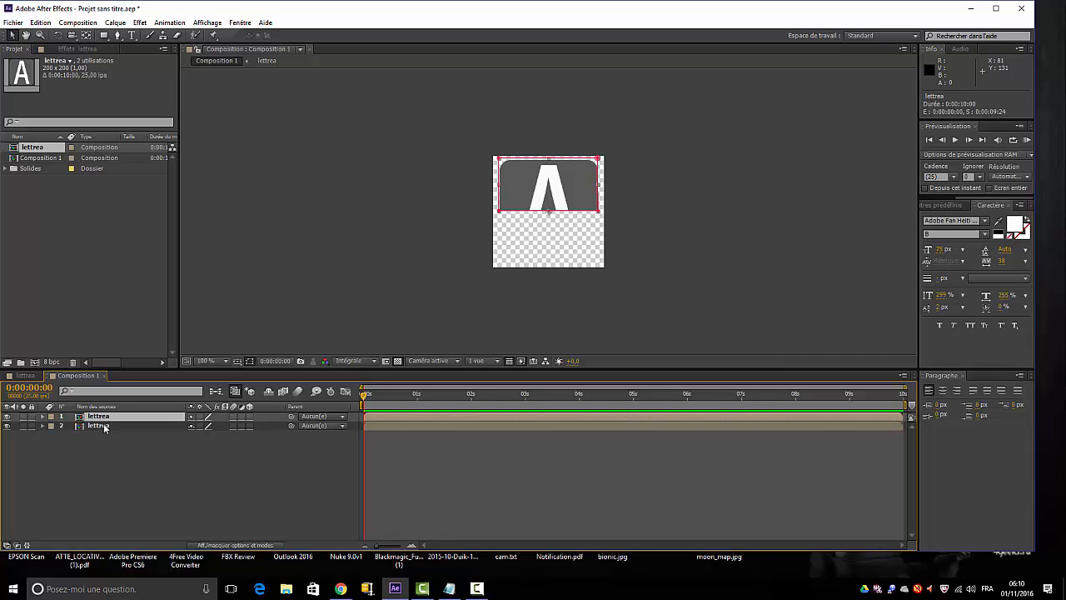
left_click(107, 426)
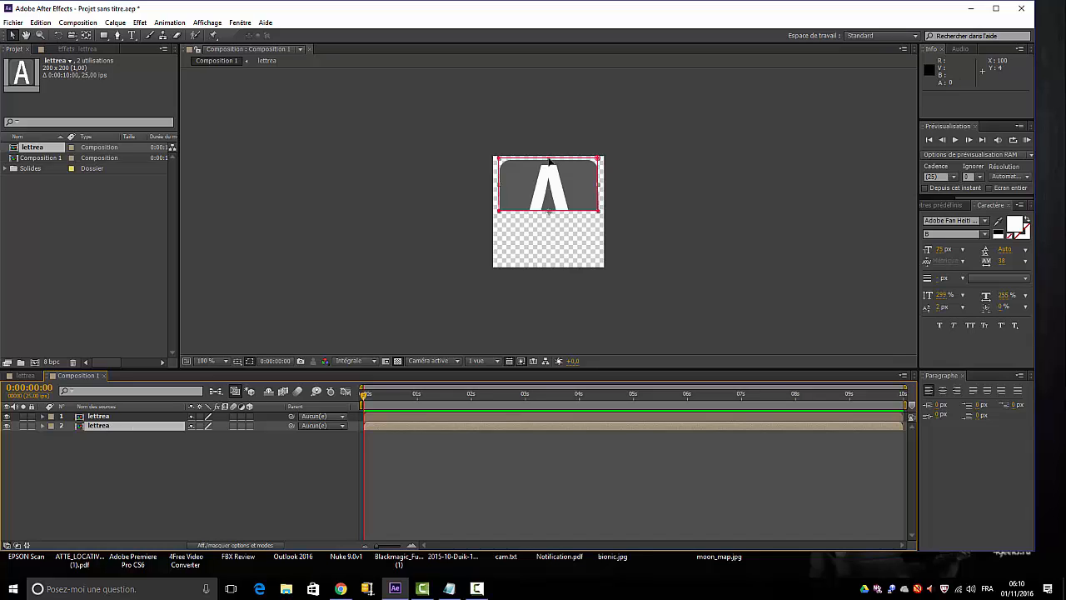
left_click_drag(549, 162, 549, 268)
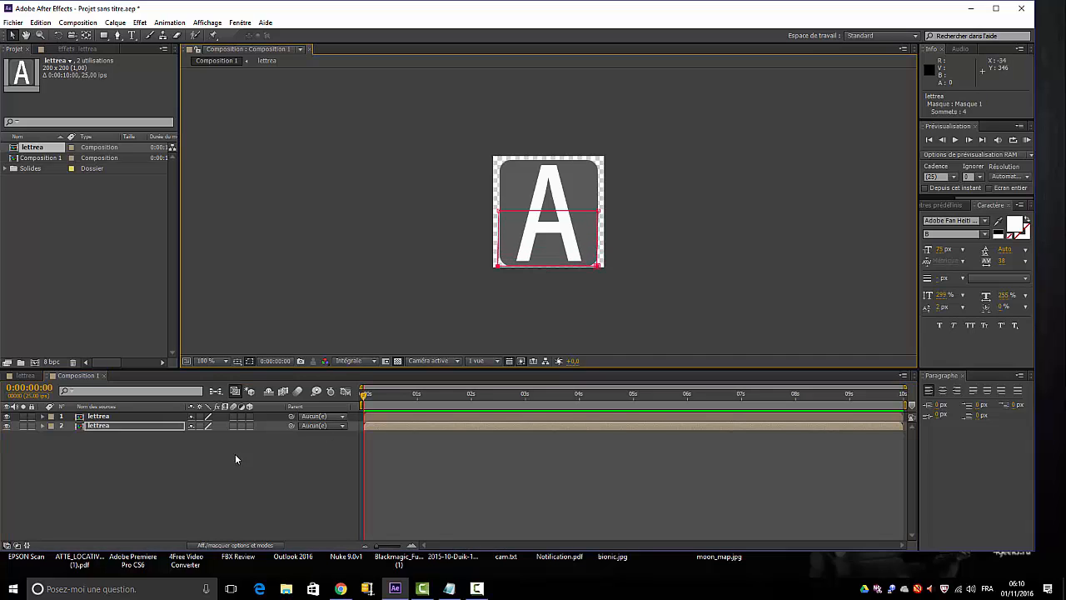
Lower the upper edge of layer 2's mask slightly to open a thin gap between the two tile halves
left_click(225, 360)
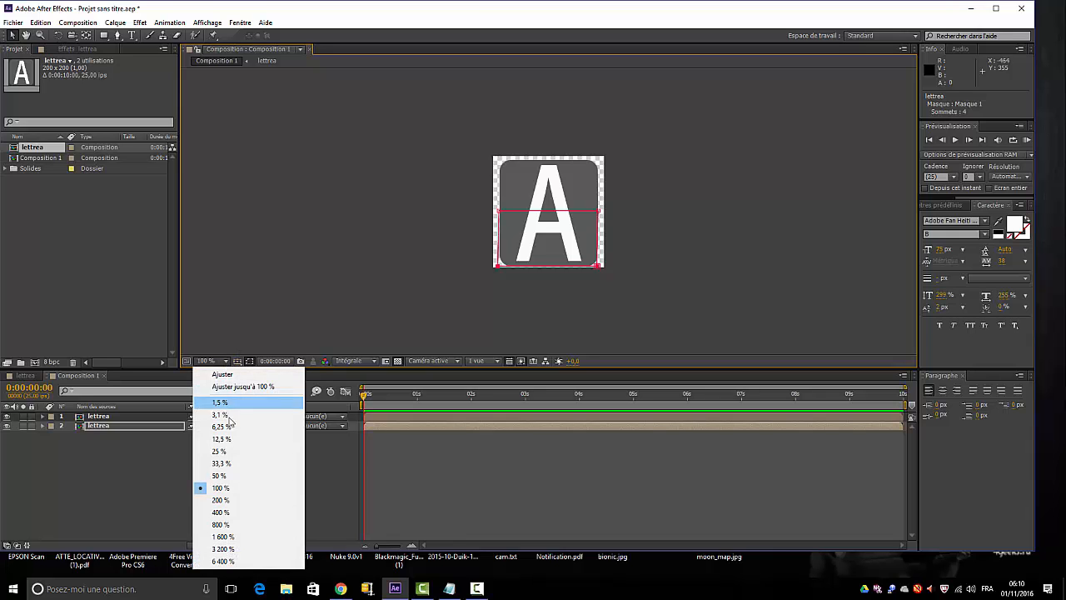
left_click(221, 512)
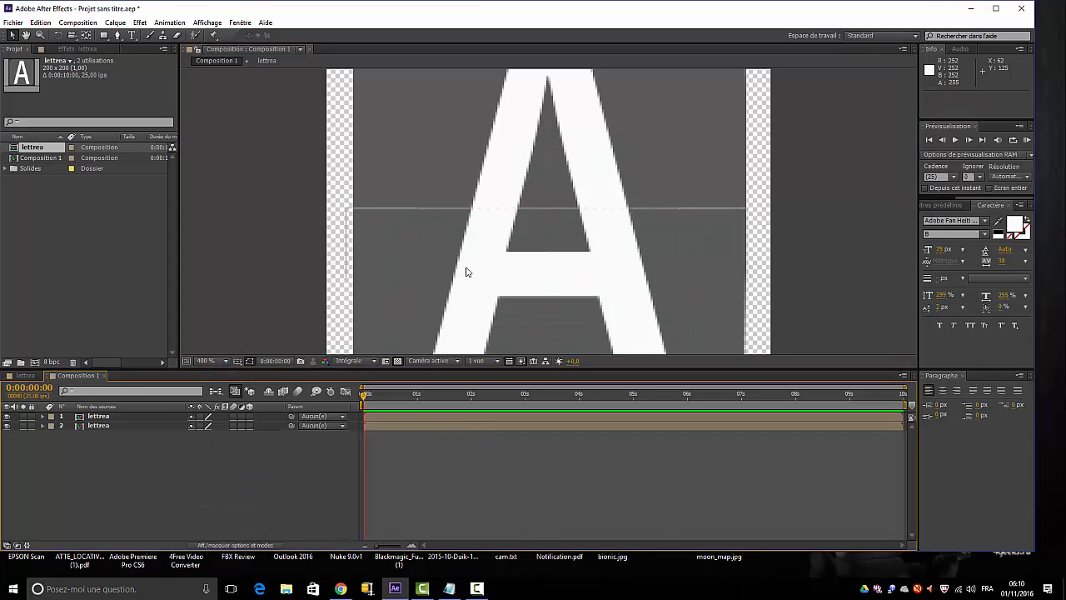
left_click(126, 425)
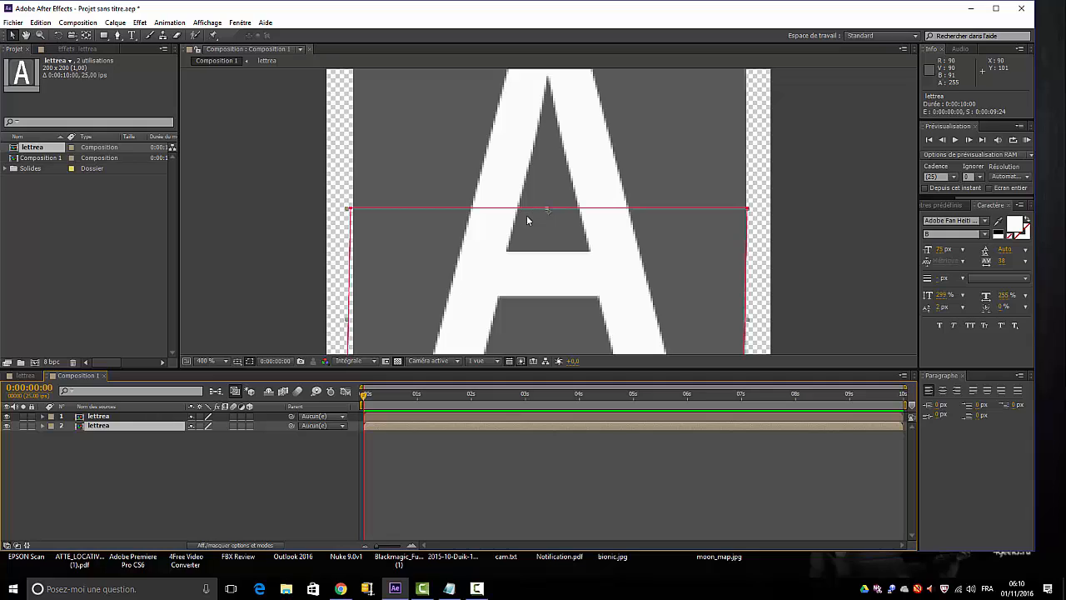
left_click_drag(518, 210, 518, 216)
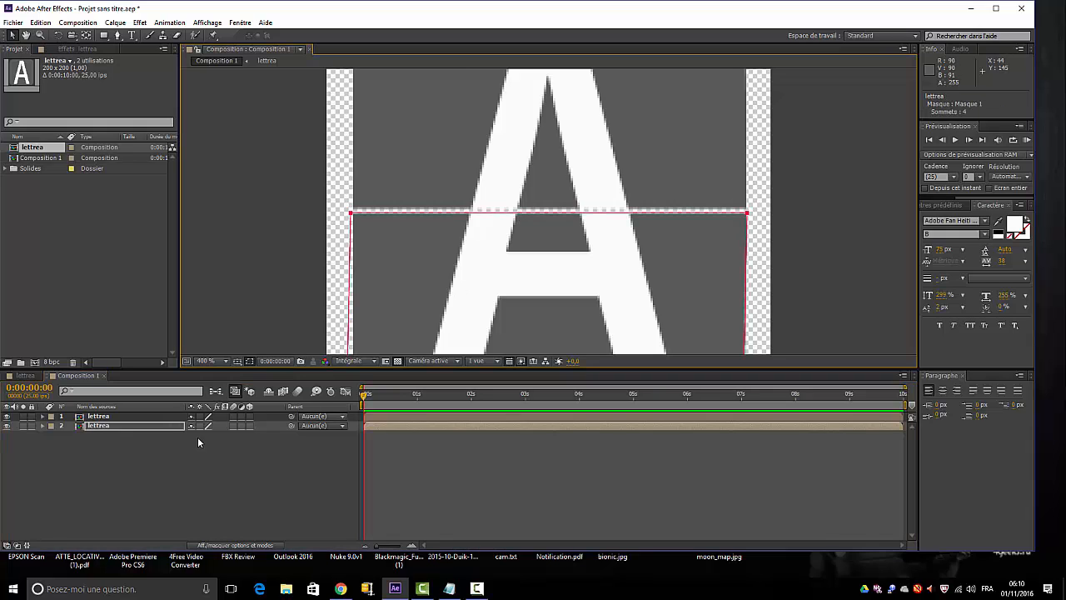
Widen the gap between the tile halves by nudging layer 2's mask edge further down, then deselect the layer
left_click(172, 424)
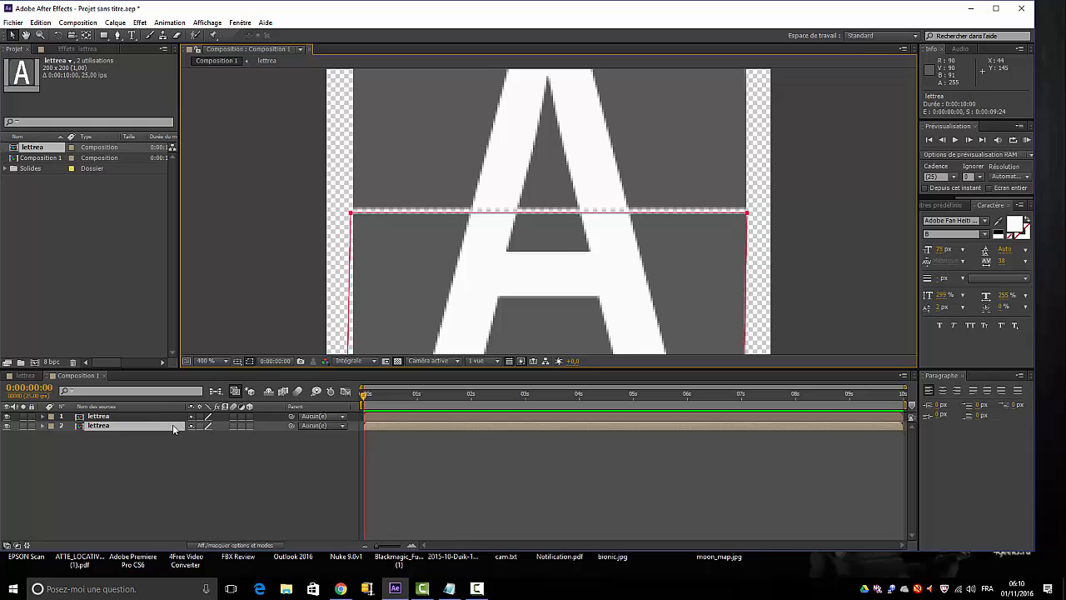
left_click(518, 214)
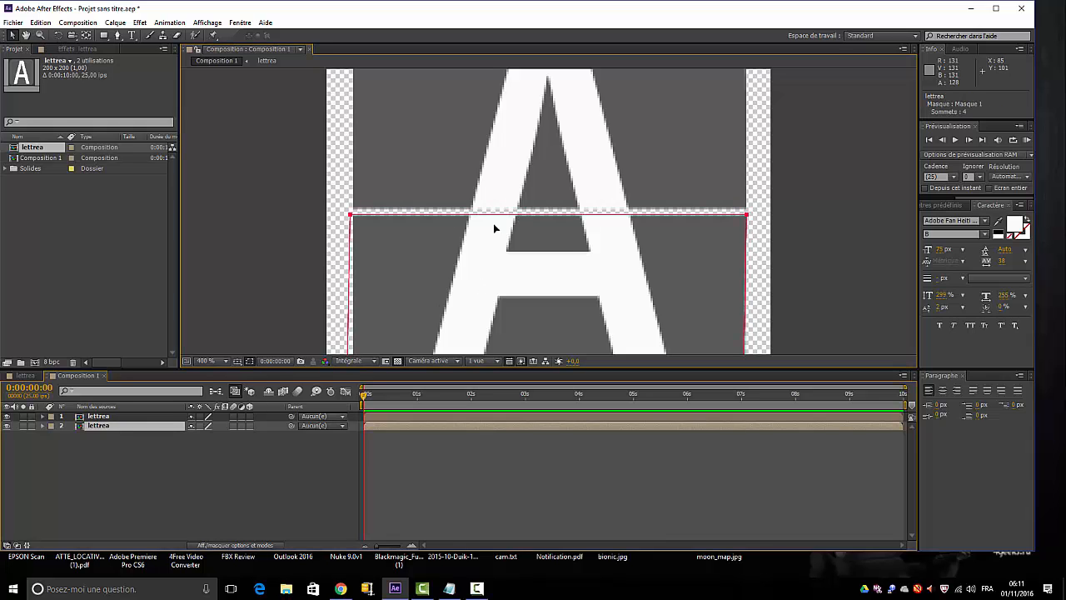
left_click(151, 425)
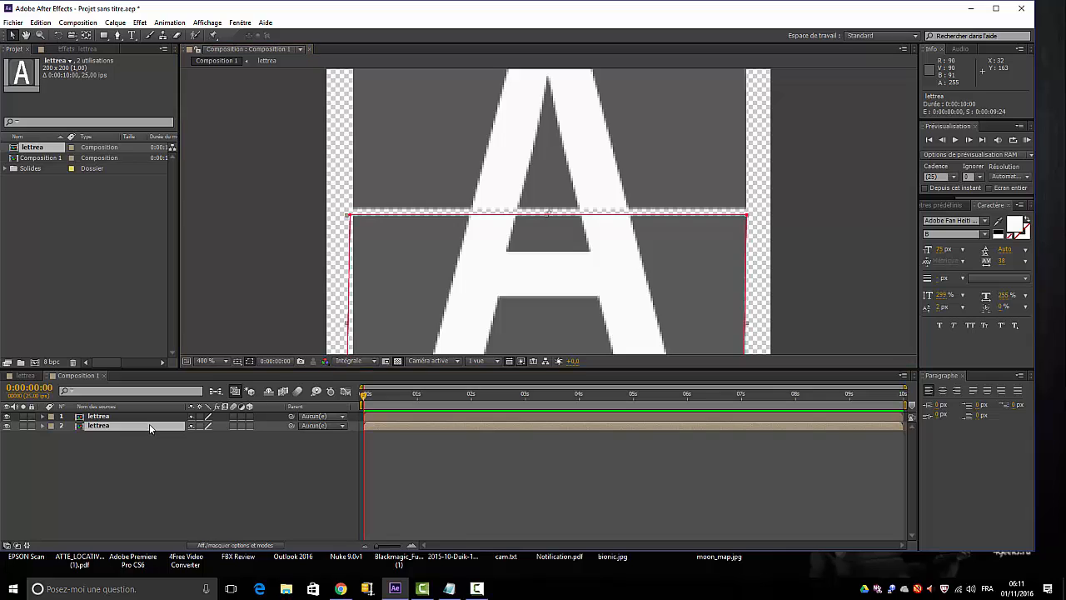
left_click(538, 215)
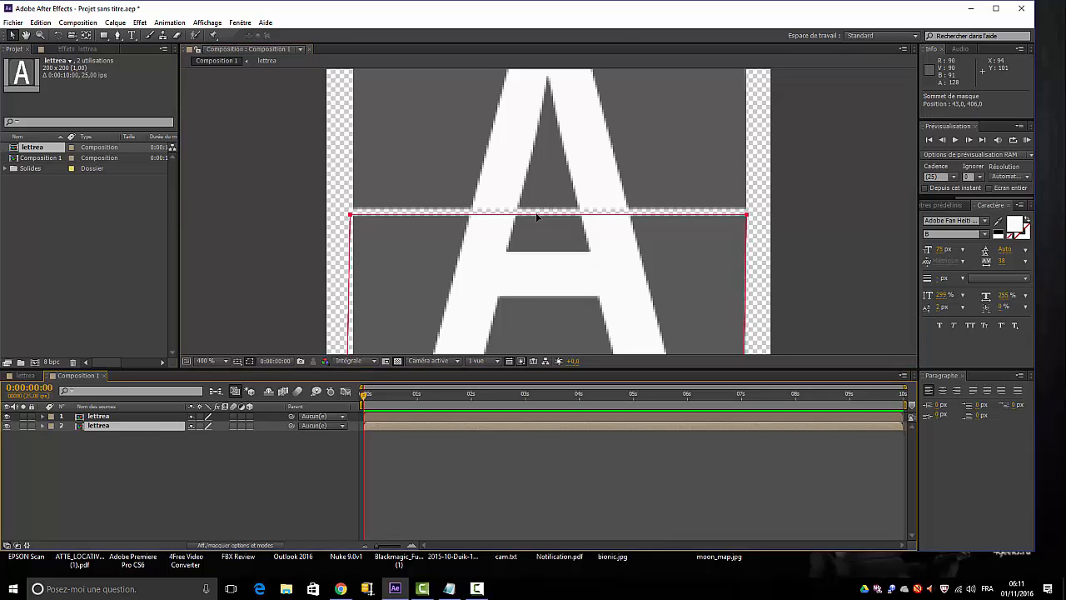
left_click_drag(536, 214, 537, 216)
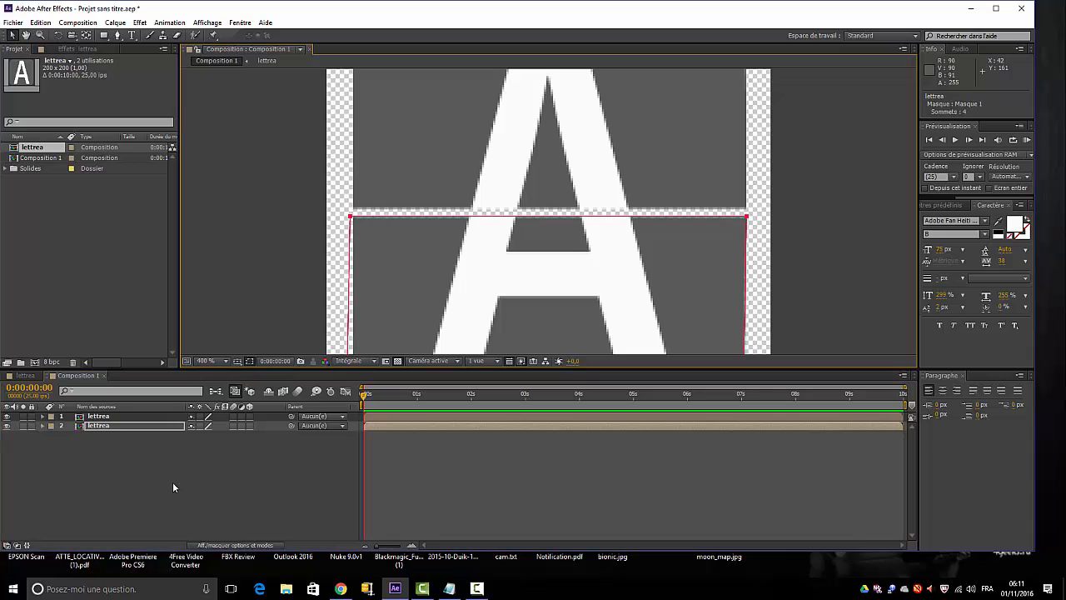
left_click(122, 424)
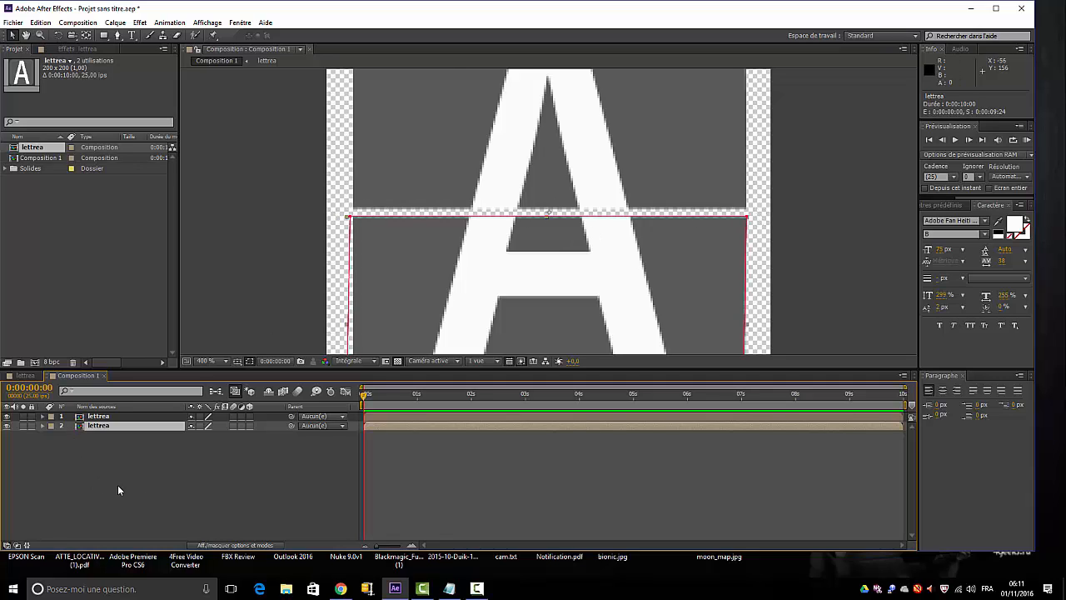
left_click(140, 485)
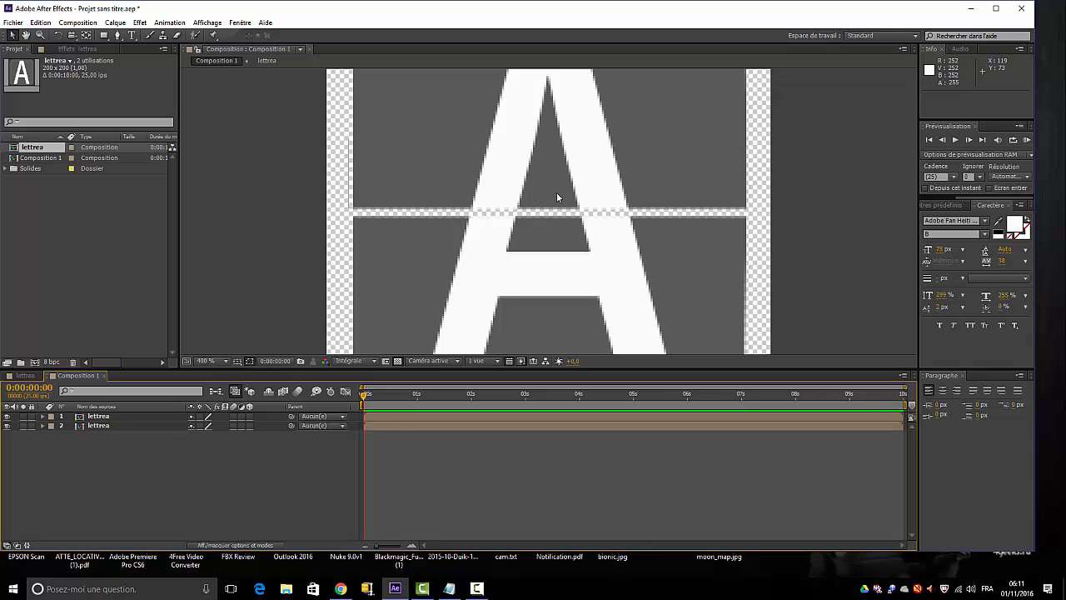
left_click(218, 361)
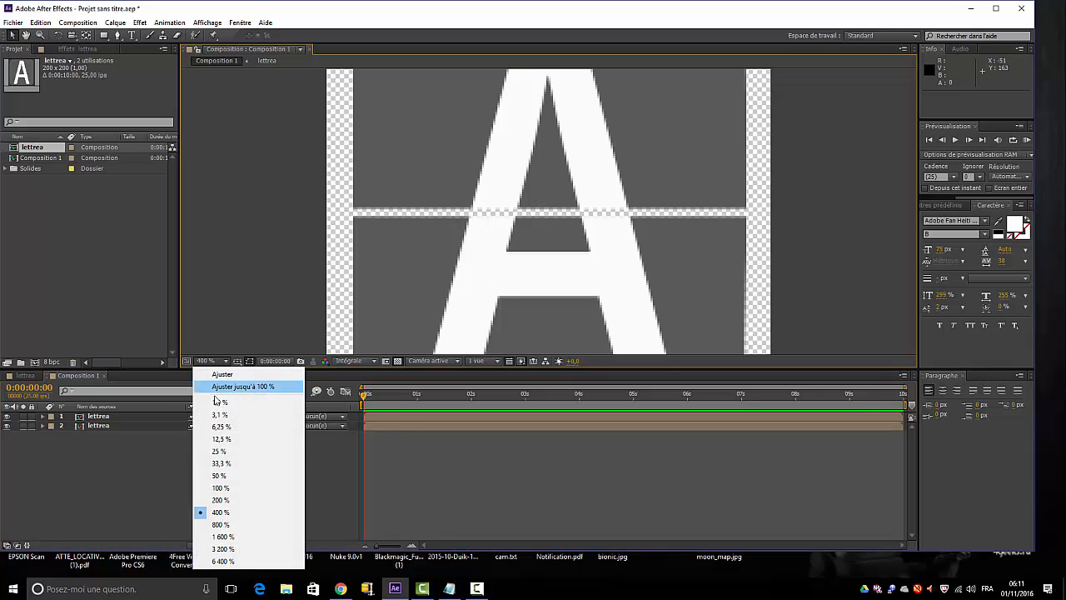
left_click(221, 499)
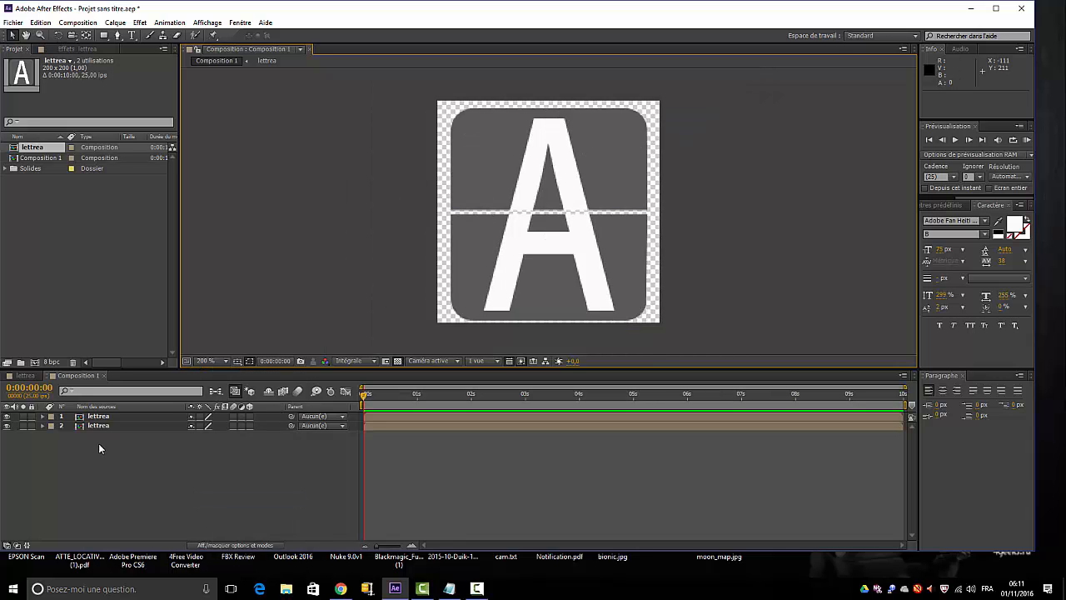
left_click(43, 416)
left_click(42, 417)
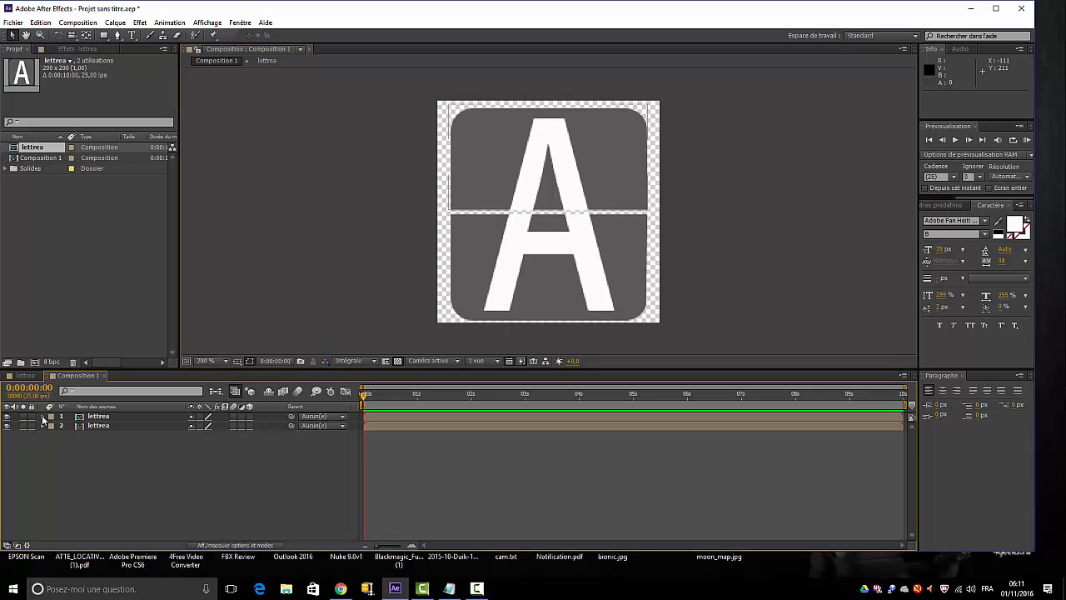
Reveal the transform properties of lettrea layer 1 and turn both lettrea layers into 3D layers
left_click(43, 416)
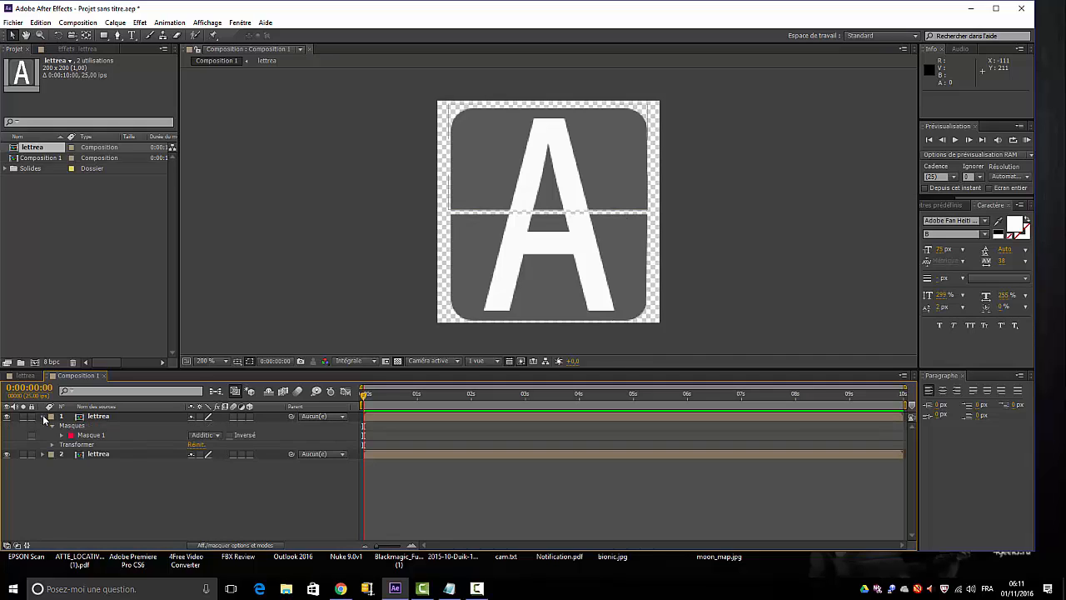
left_click(43, 416)
left_click(84, 417)
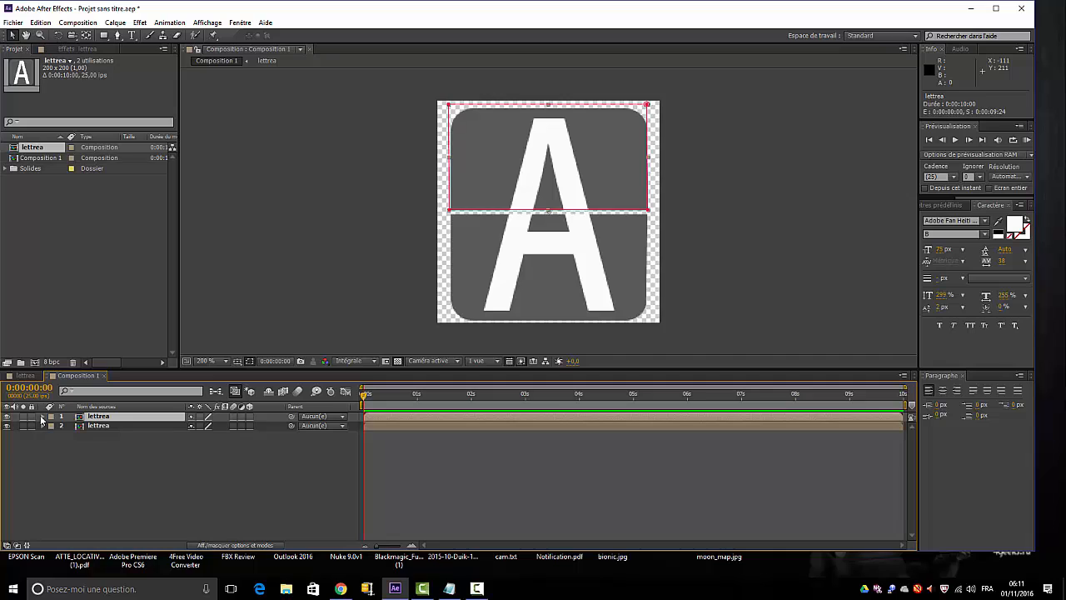
left_click(43, 416)
left_click(53, 444)
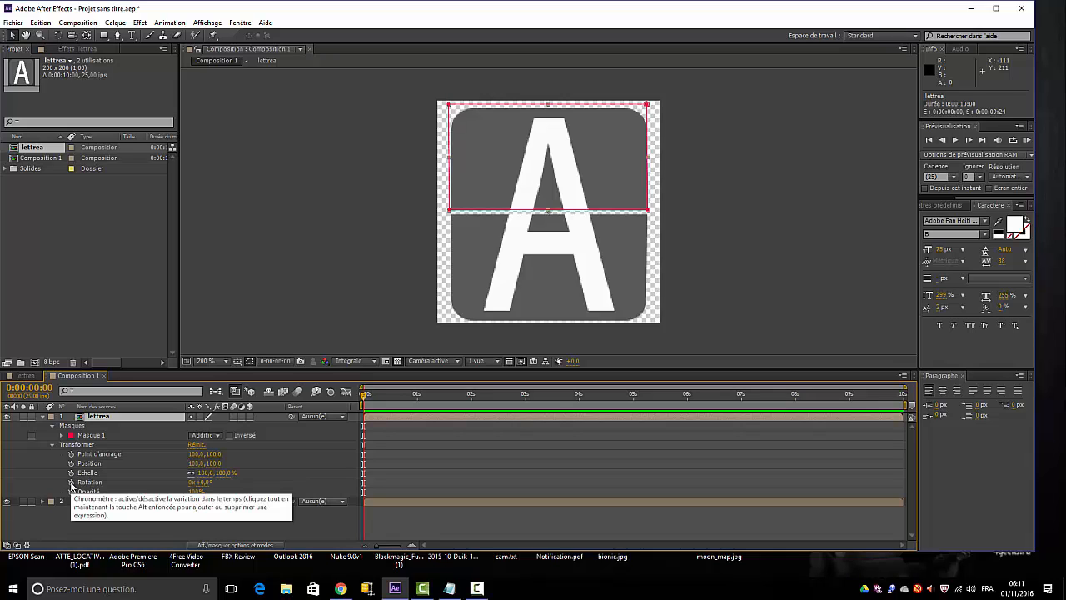
left_click(250, 418)
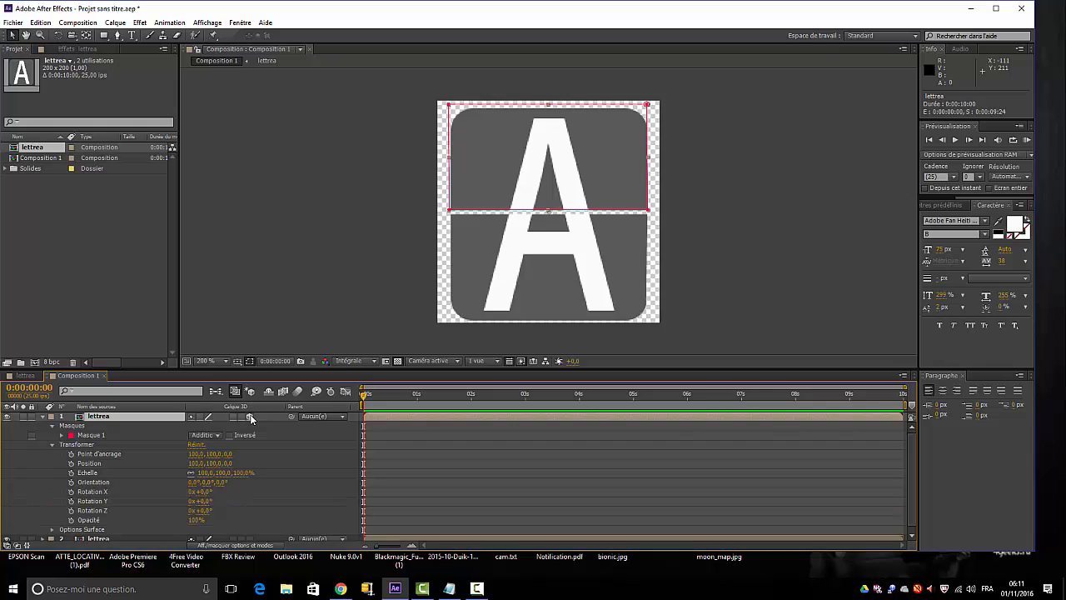
scroll(326, 481, "down", 1)
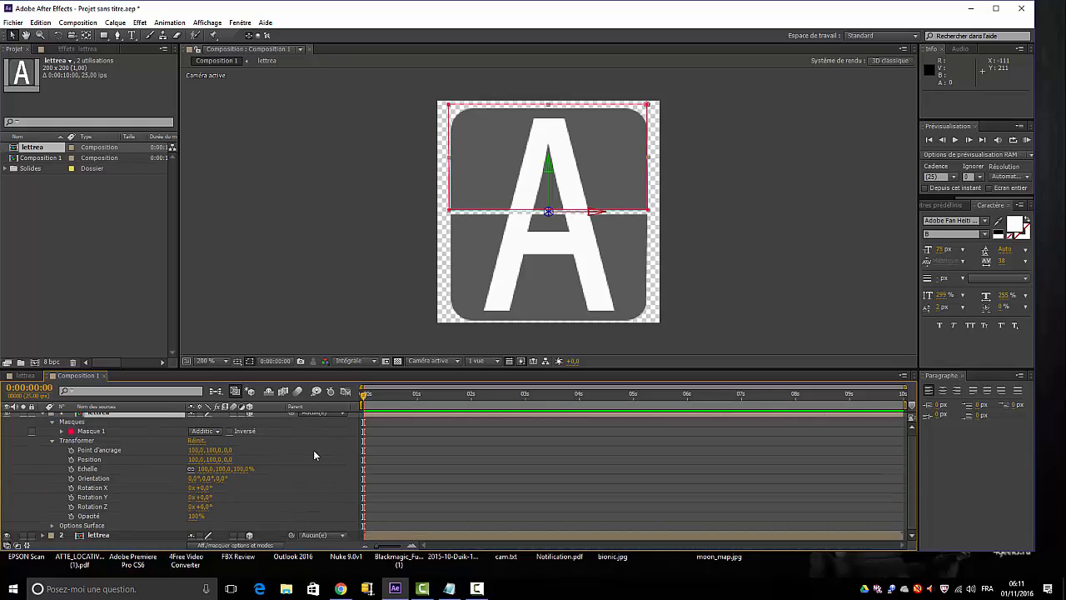
scroll(308, 473, "up", 1)
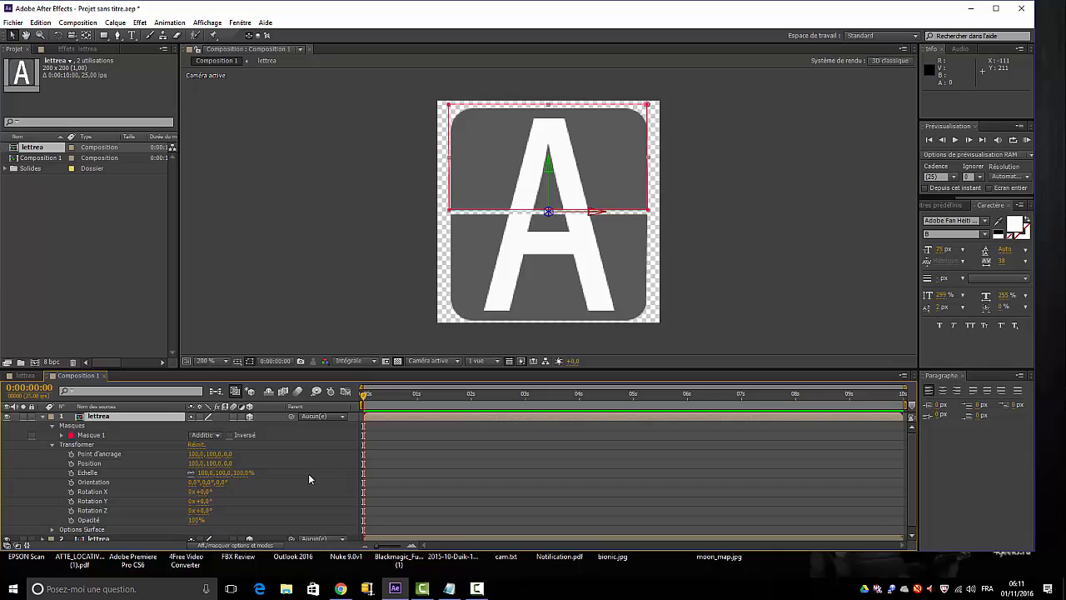
Set layer 1's X Rotation to 180° at frame 7 and create a keyframe for it there
left_click(204, 492)
left_click(364, 398)
left_click_drag(365, 398, 379, 399)
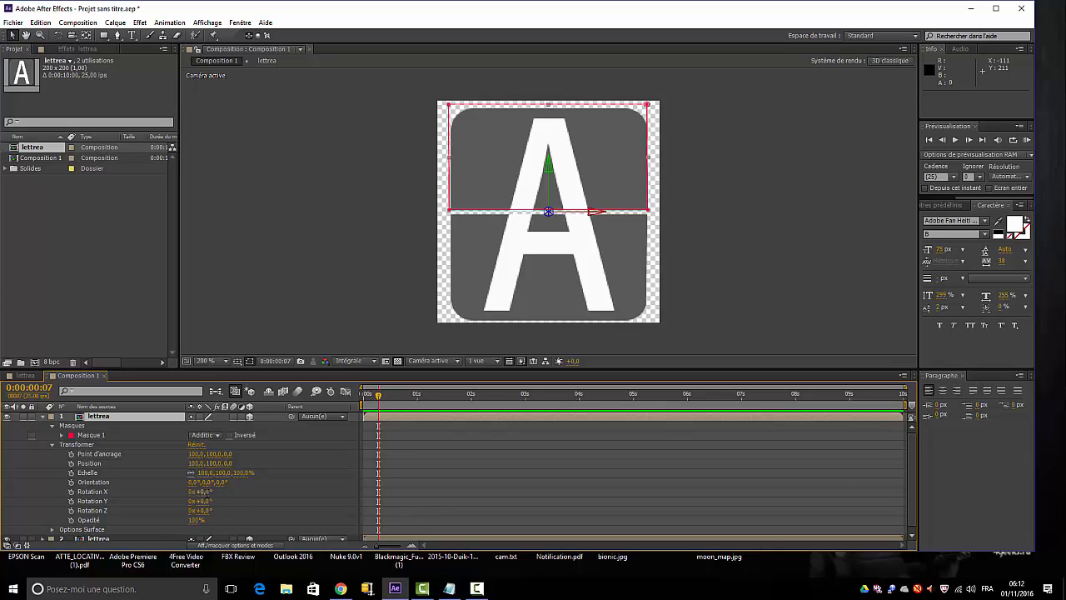
left_click(203, 491)
type("180")
left_click(290, 494)
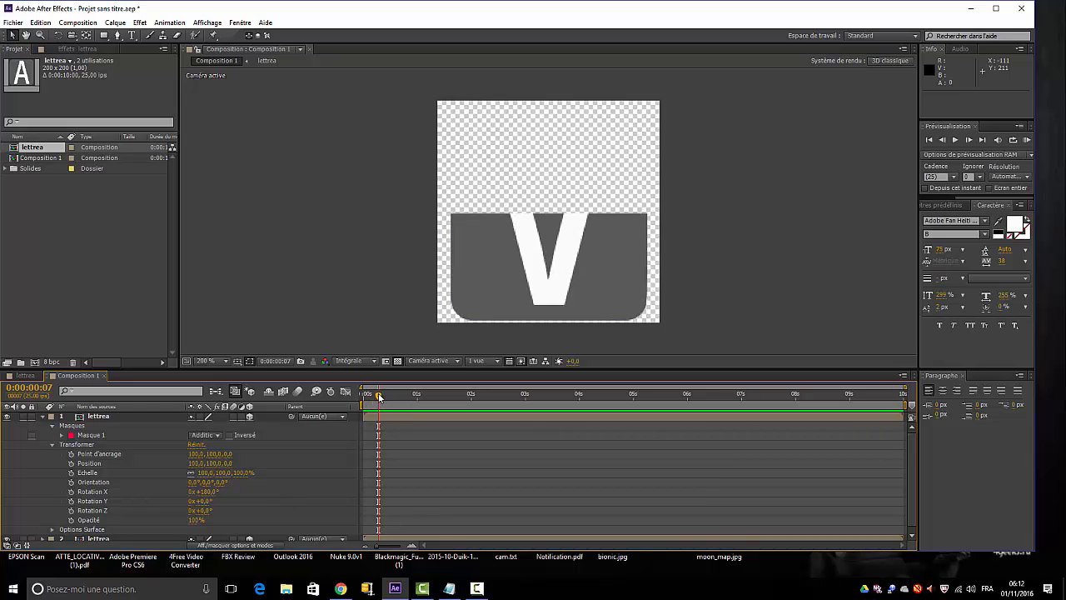
left_click(70, 492)
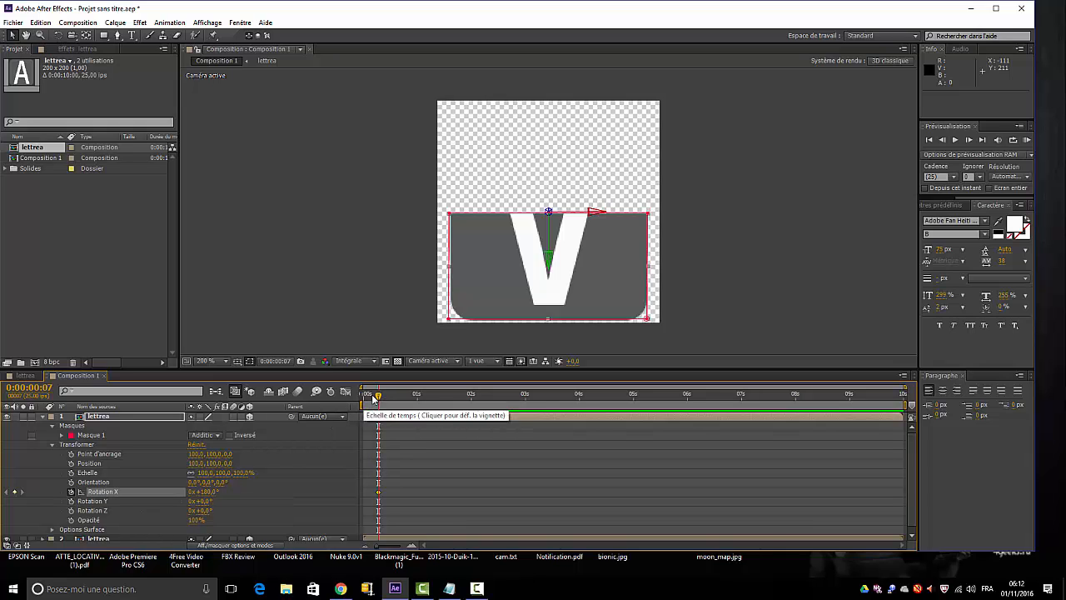
Add an X Rotation keyframe of 0° on layer 1 at frame 0
left_click_drag(372, 399, 360, 396)
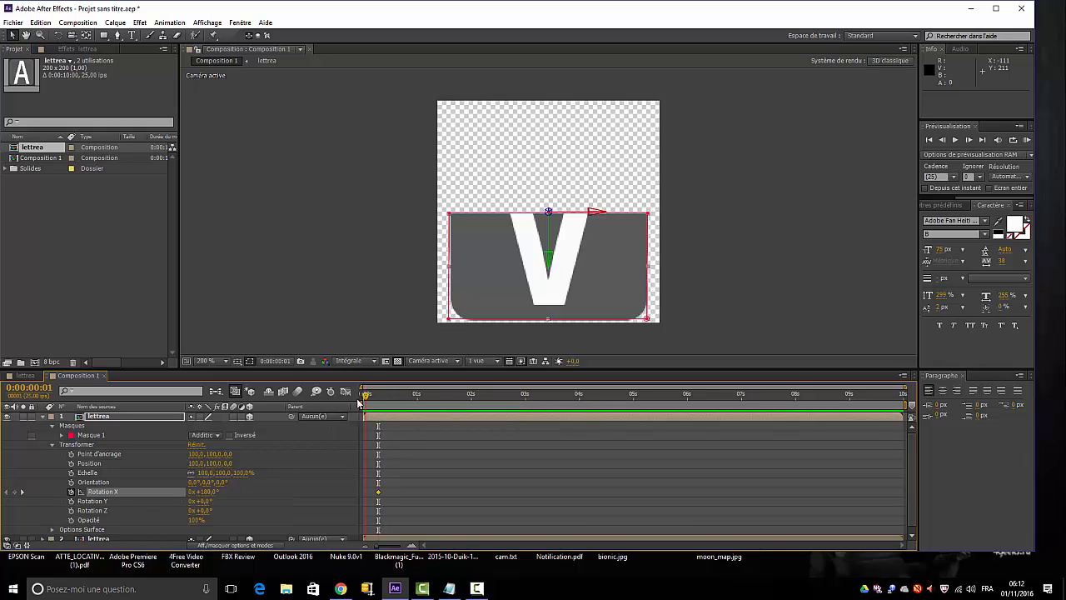
left_click(205, 492)
type("0")
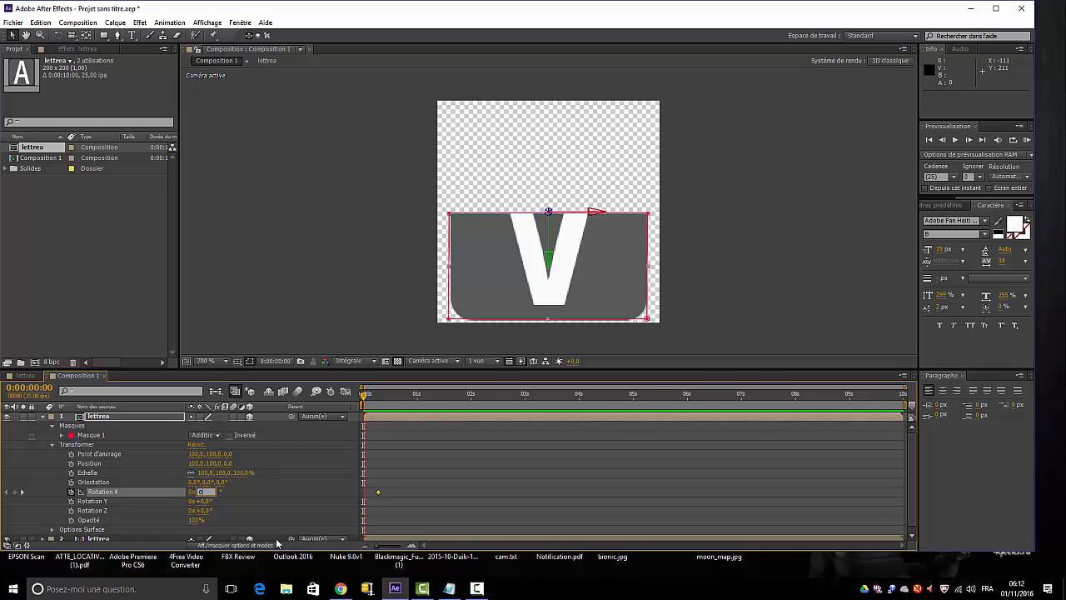
key("Return")
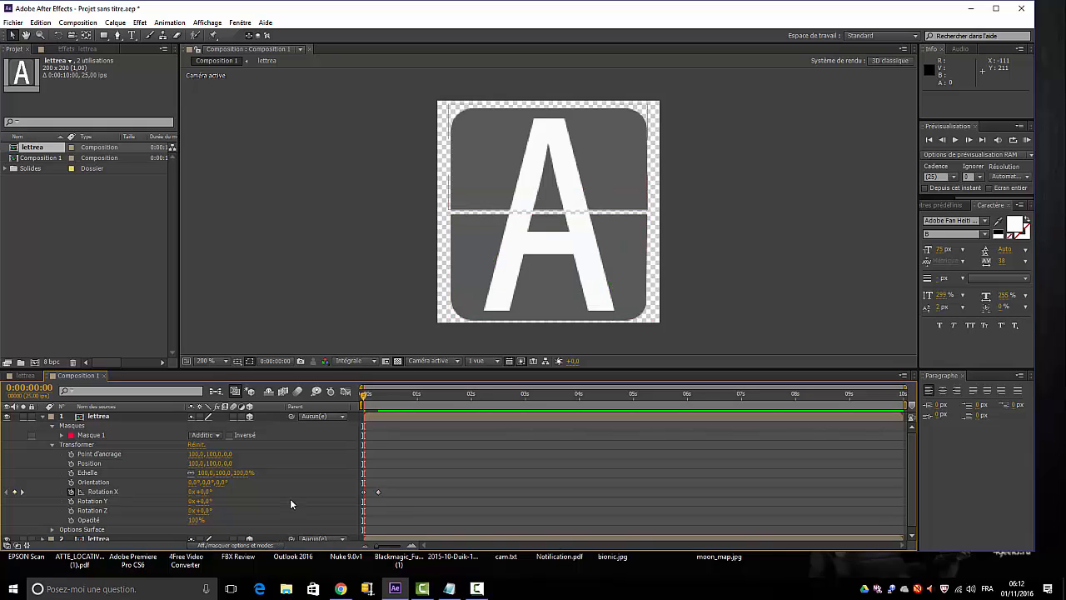
left_click(476, 594)
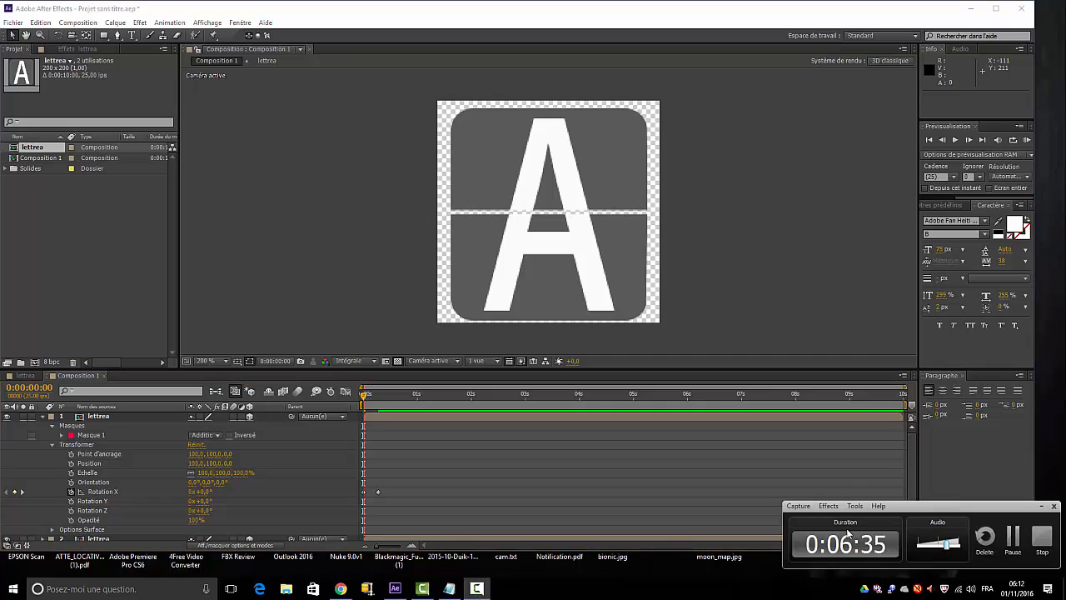
left_click(1011, 537)
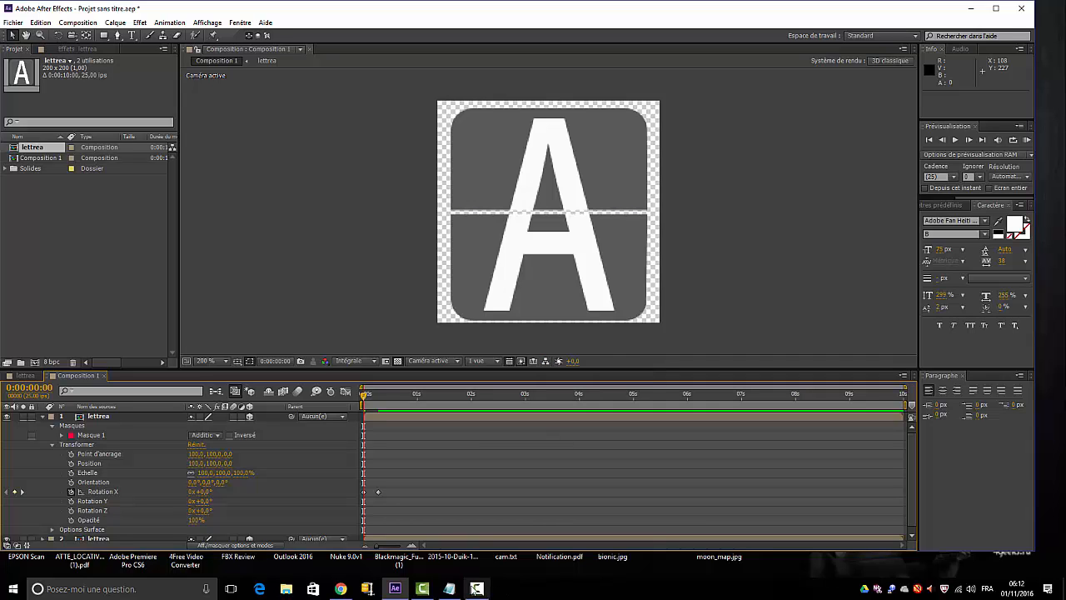
mouse_move(450, 591)
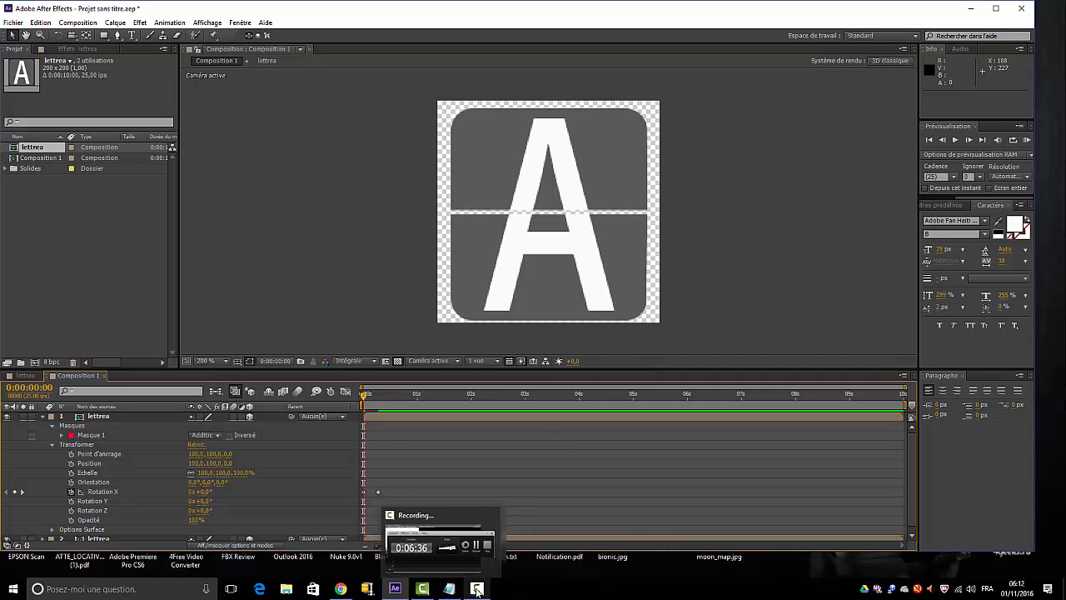
left_click(476, 590)
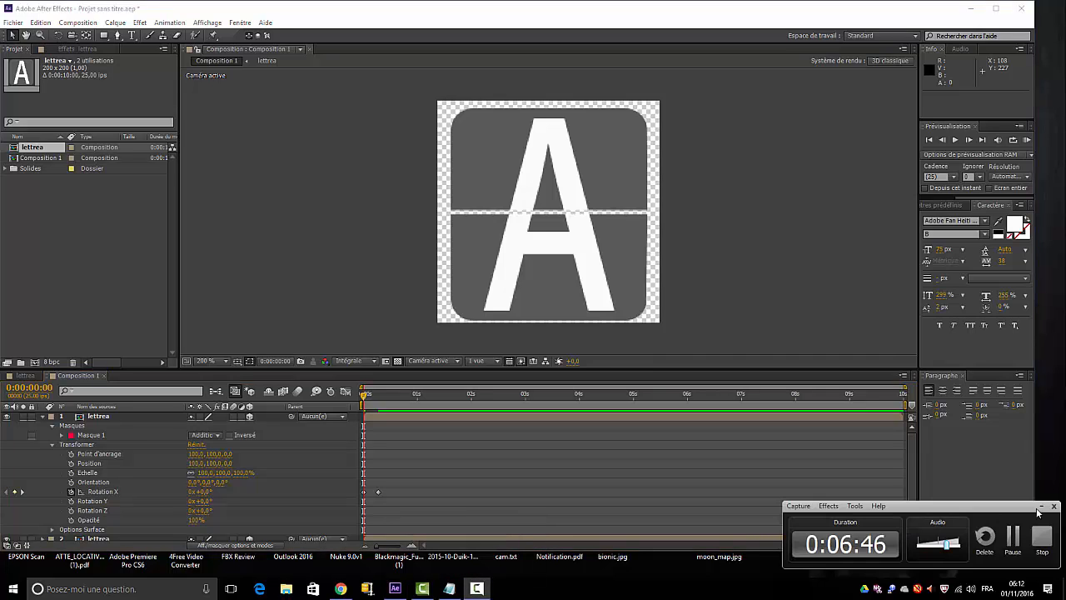
left_click(1012, 540)
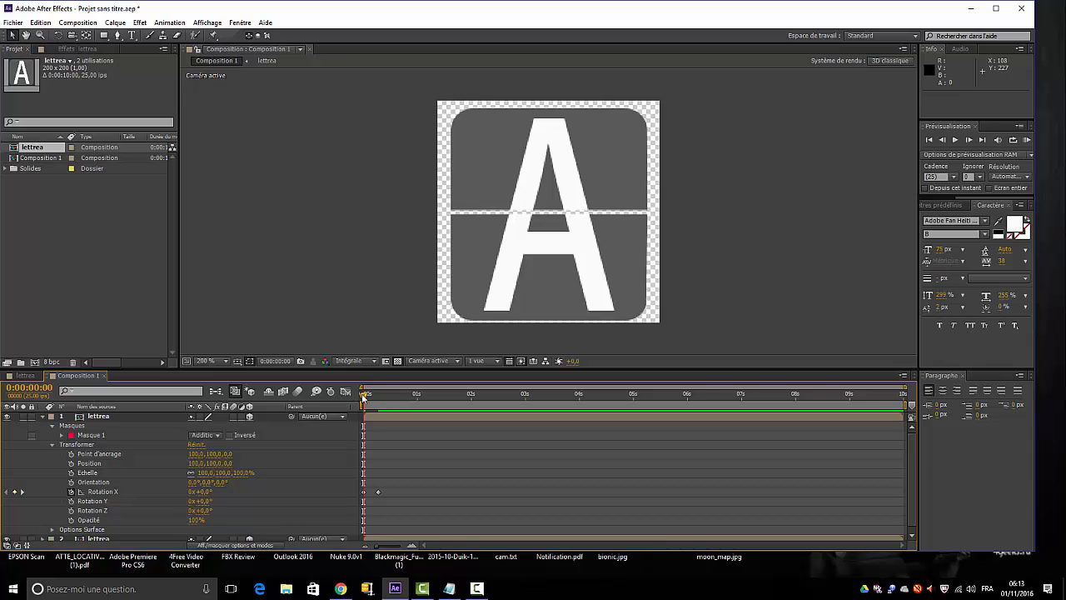
Scrub from frame 0 to frame 7 to review the flip of the tile's upper half
left_click_drag(364, 397, 380, 396)
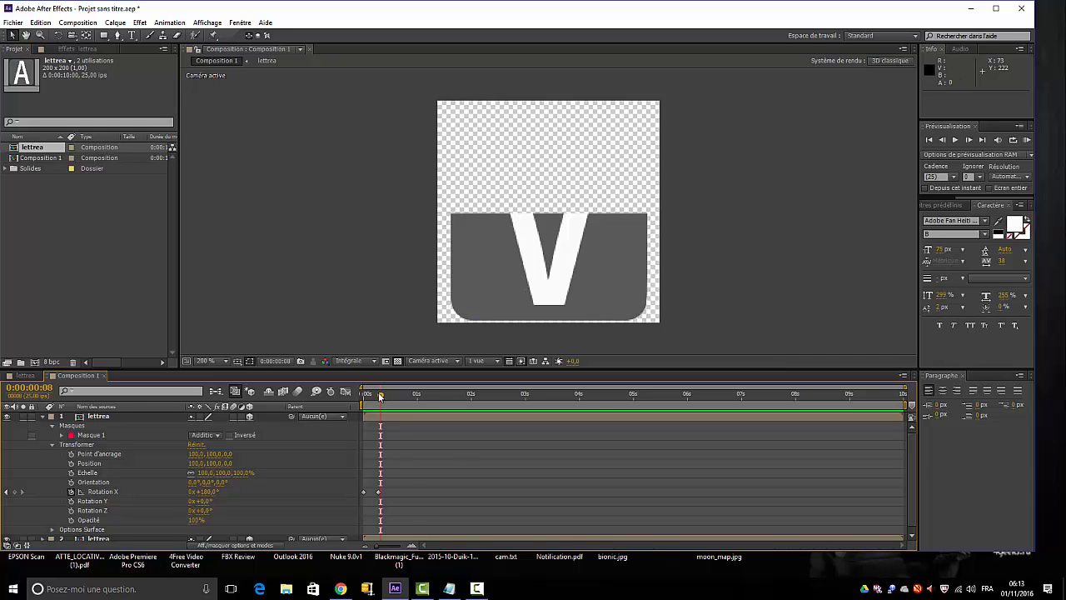
mouse_move(379, 393)
left_mouse_down()
mouse_move(367, 401)
mouse_move(379, 401)
left_mouse_up()
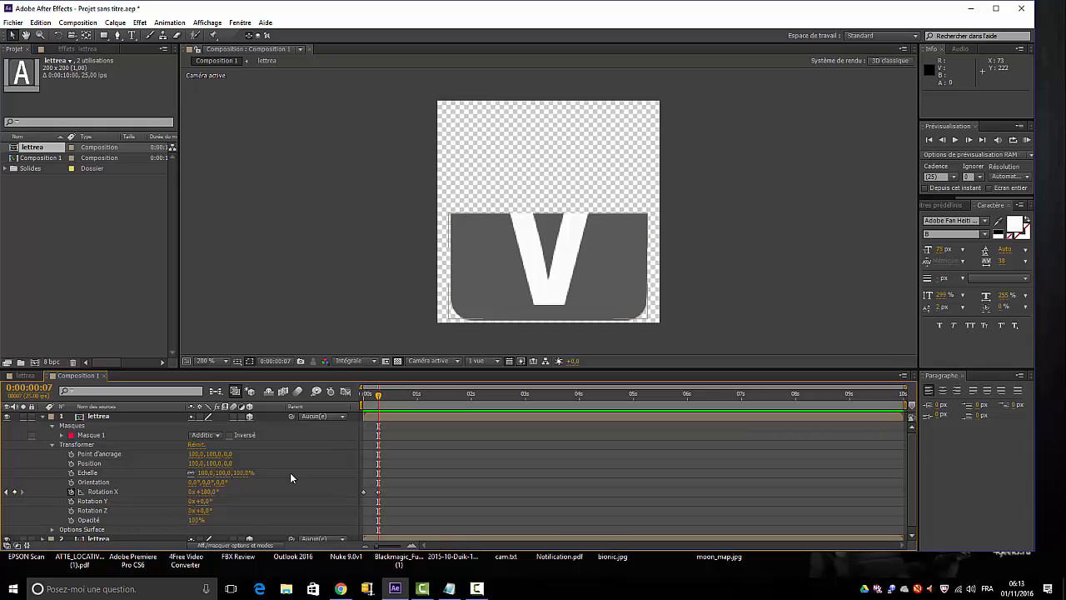
scroll(296, 474, "down", 1)
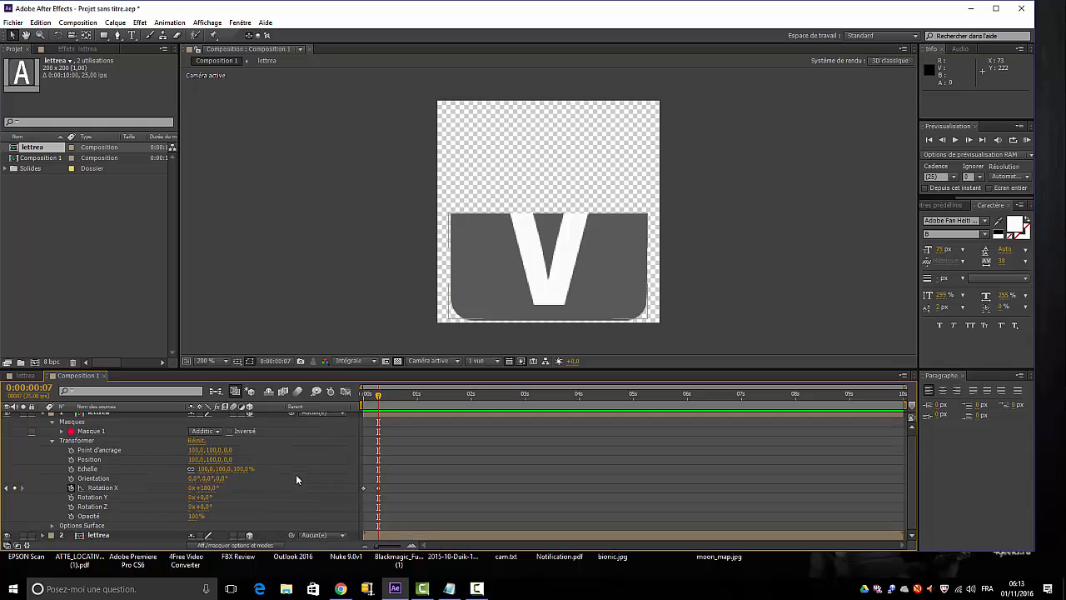
left_click(71, 516, "alt")
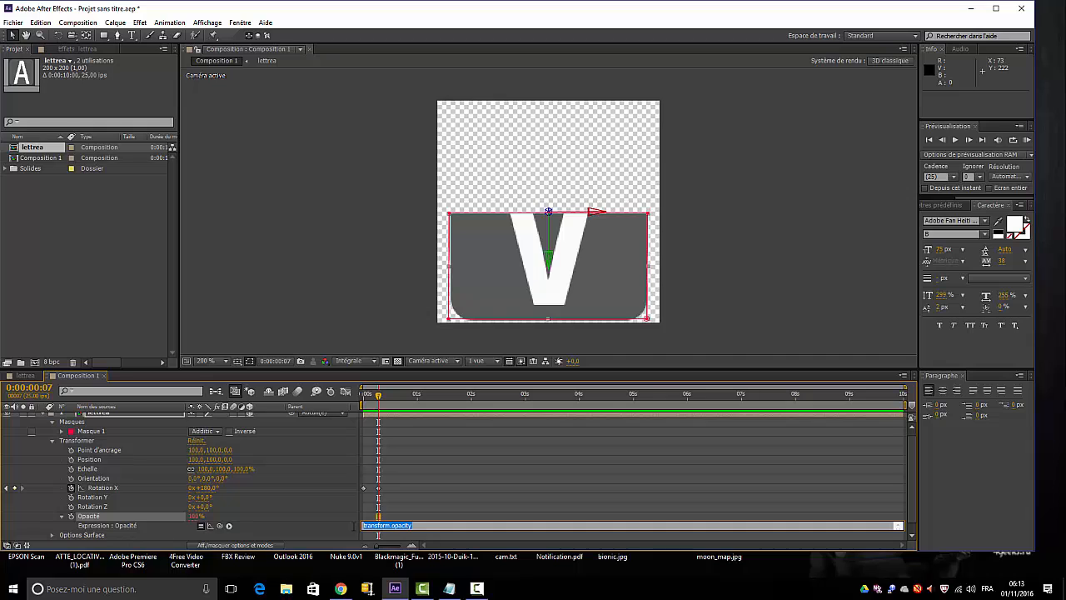
key("BackSpace")
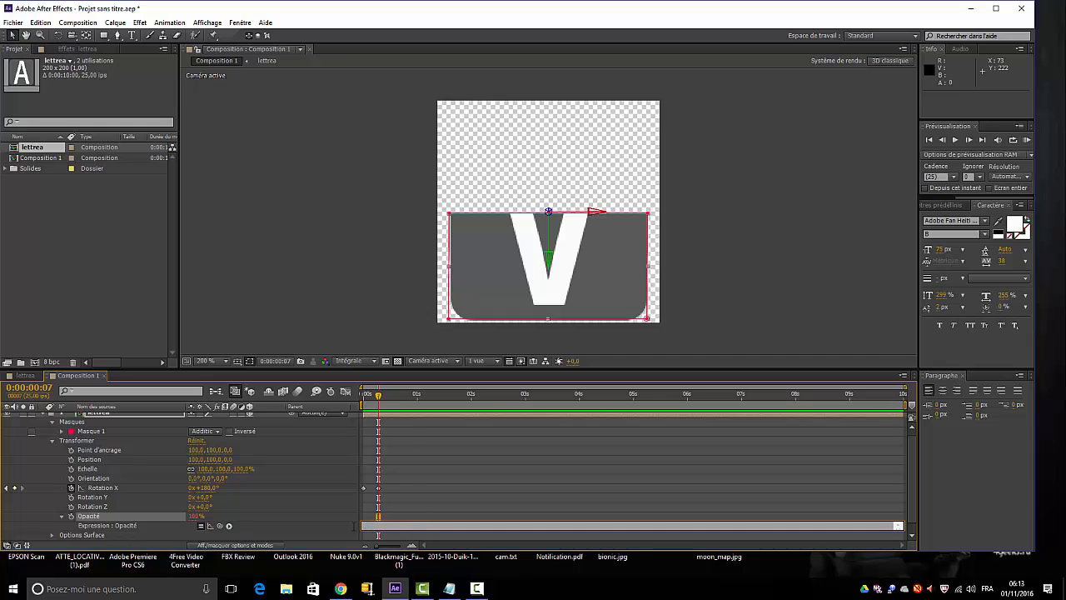
Switch to expression.txt in Notepad, copy the line "if(toCompVec([0,0,1])[2]>0) 100 else 0", and return to After Effects
left_click(448, 588)
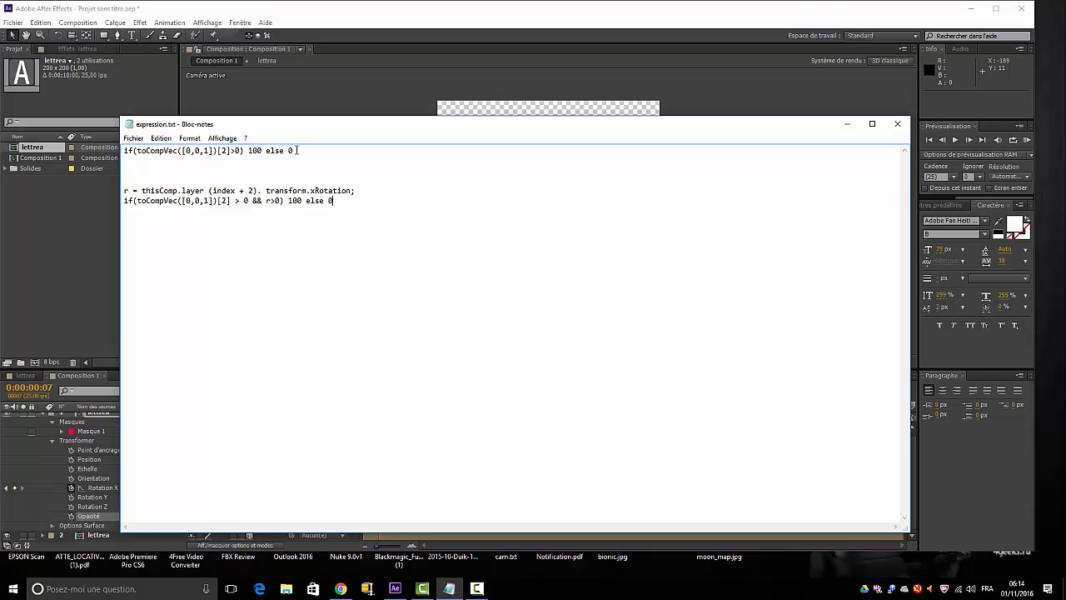
left_click_drag(296, 151, 123, 151)
key("ctrl+c")
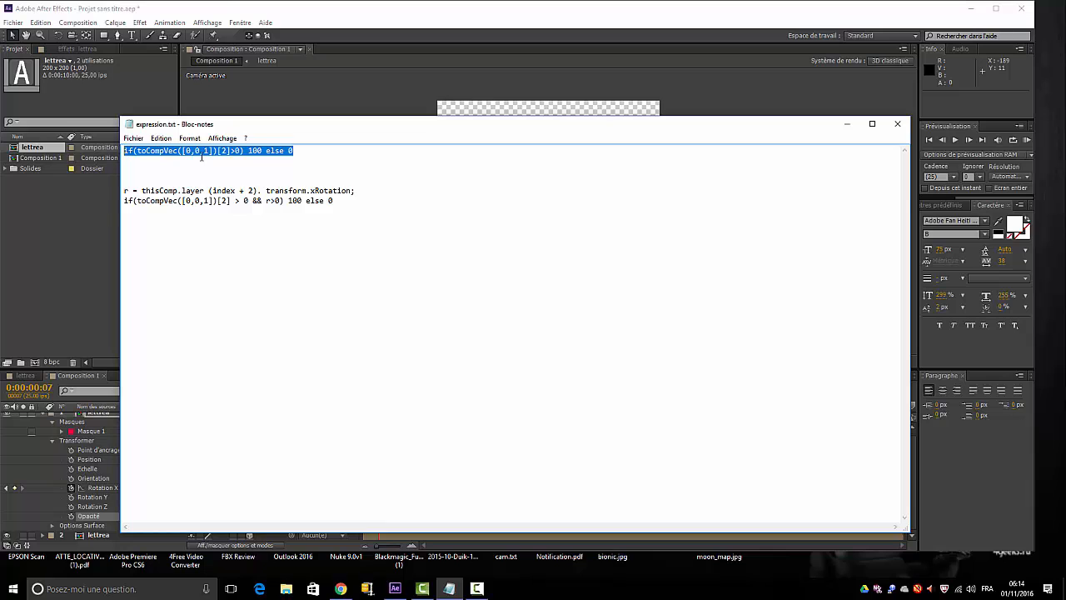
right_click(220, 150)
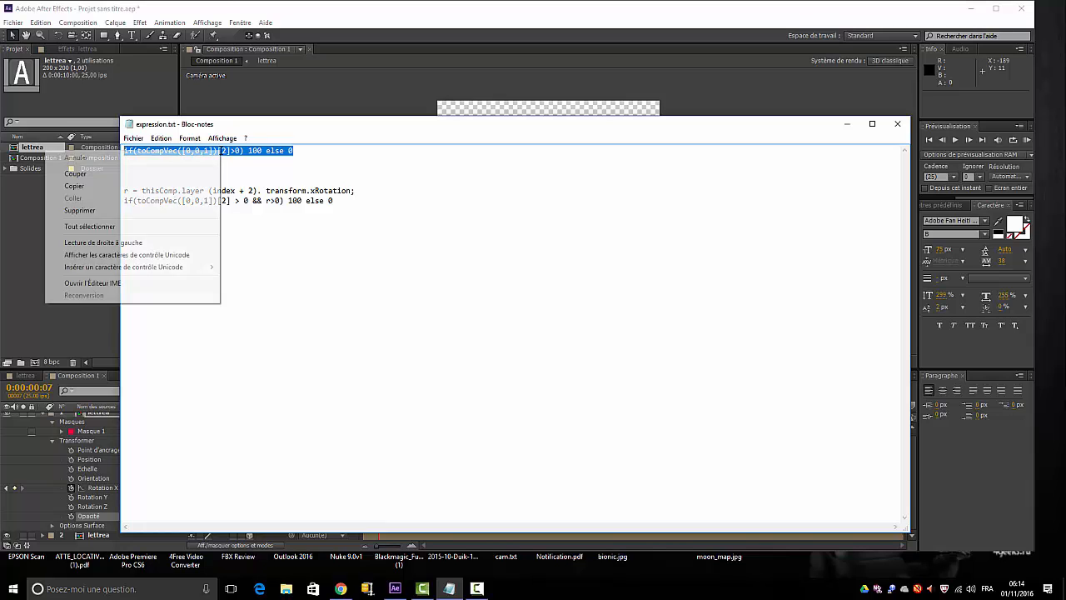
left_click(75, 186)
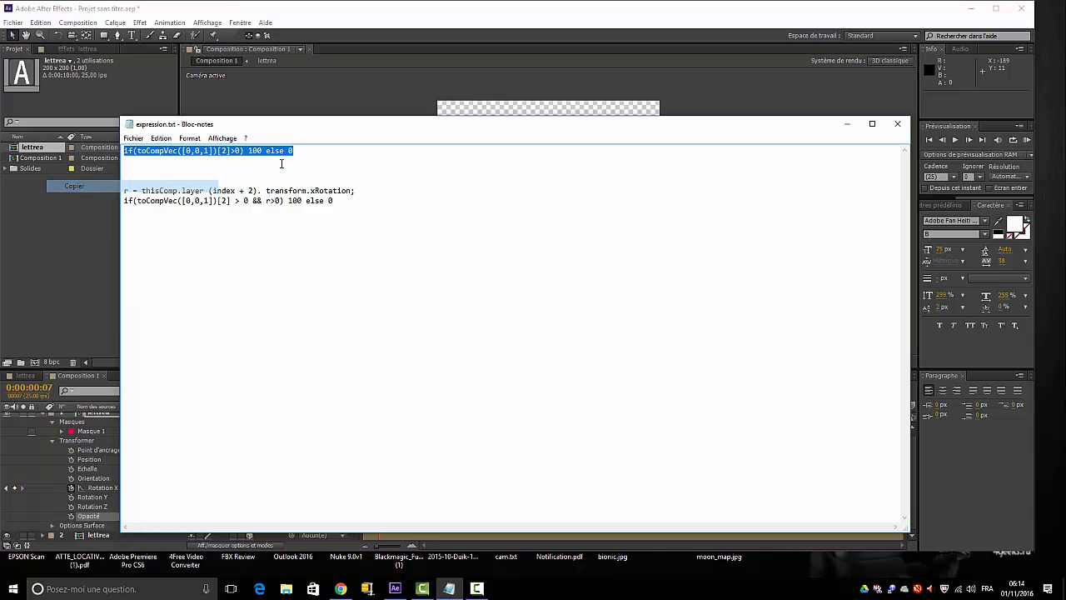
left_click(847, 124)
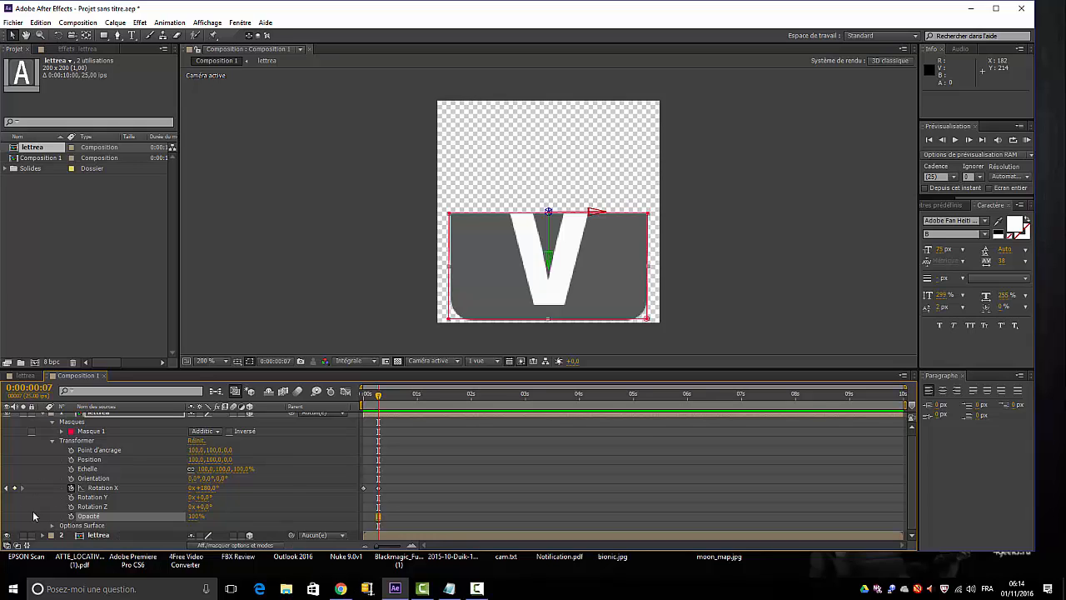
Add the copied expression if(toCompVec([0,0,1])[2]>0) 100 else 0 to layer 1's Opacity, replacing the default transform.opacity
left_click(71, 516, "alt")
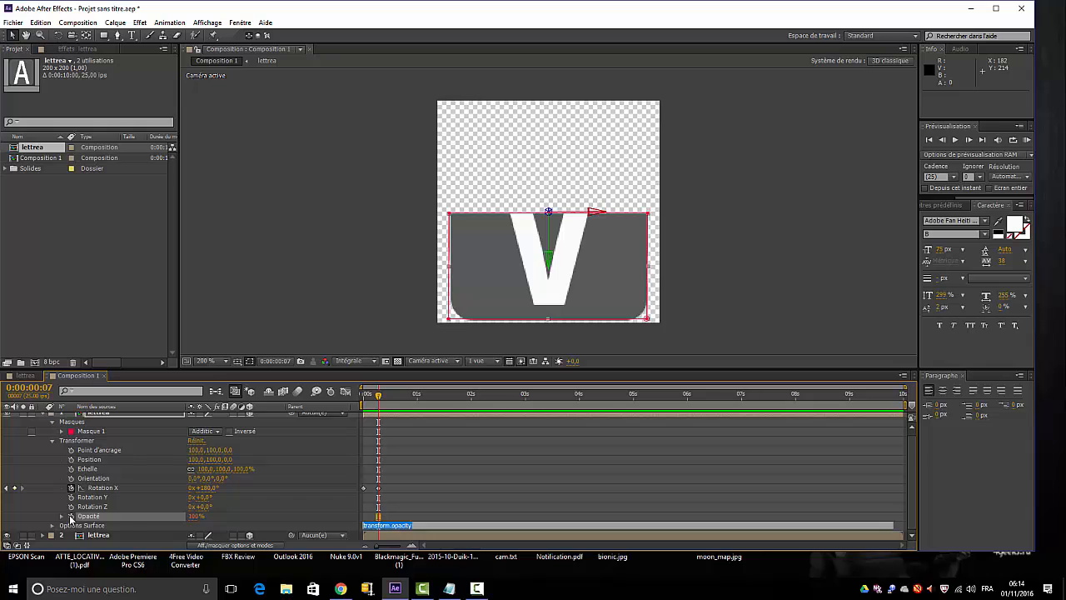
left_click(423, 530)
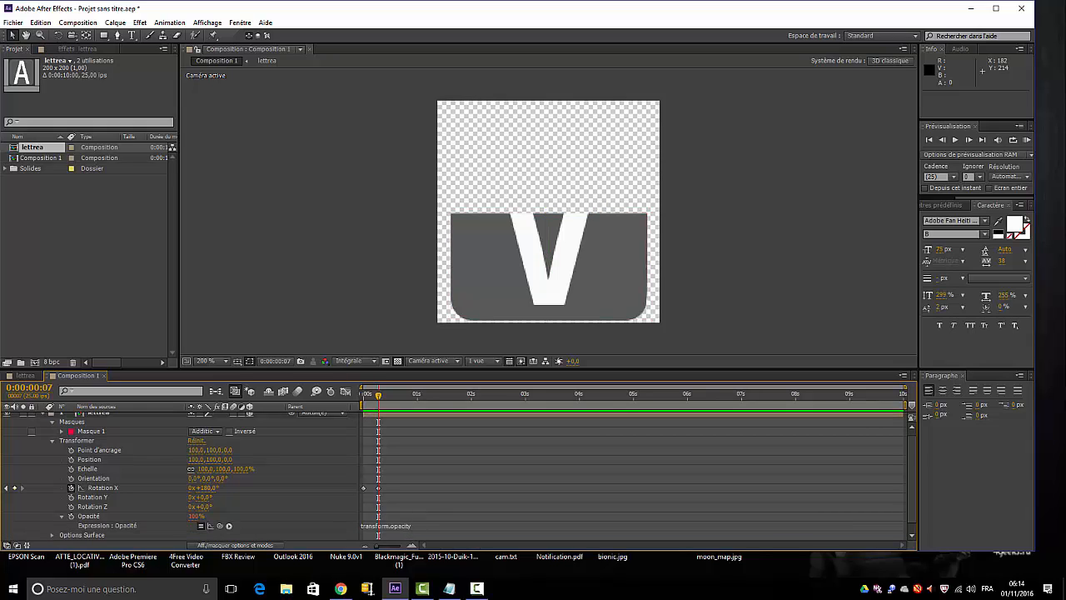
left_click(411, 525)
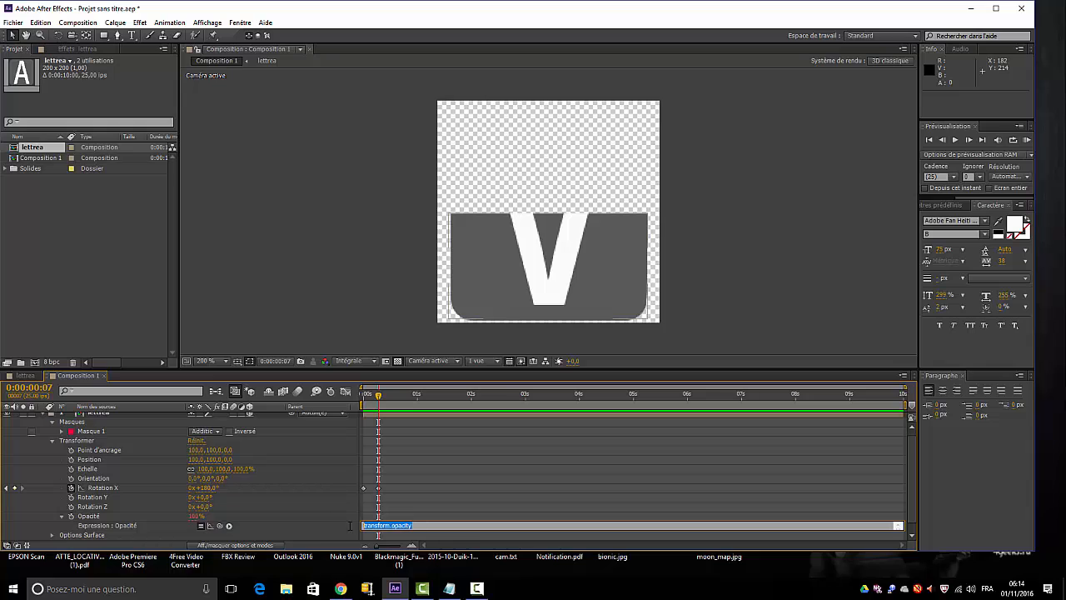
key("BackSpace")
right_click(367, 524)
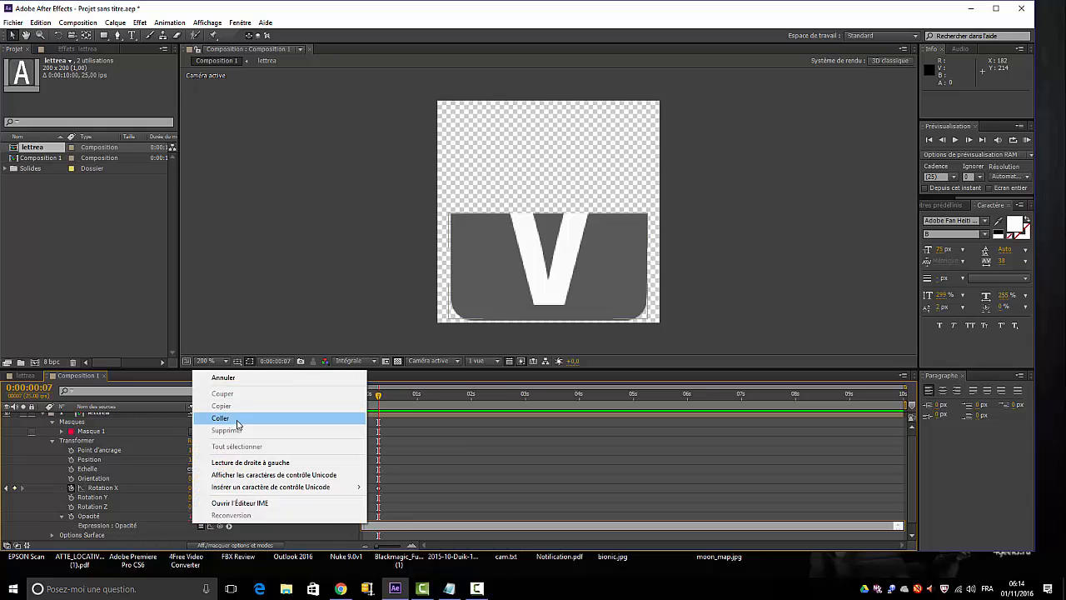
left_click(222, 416)
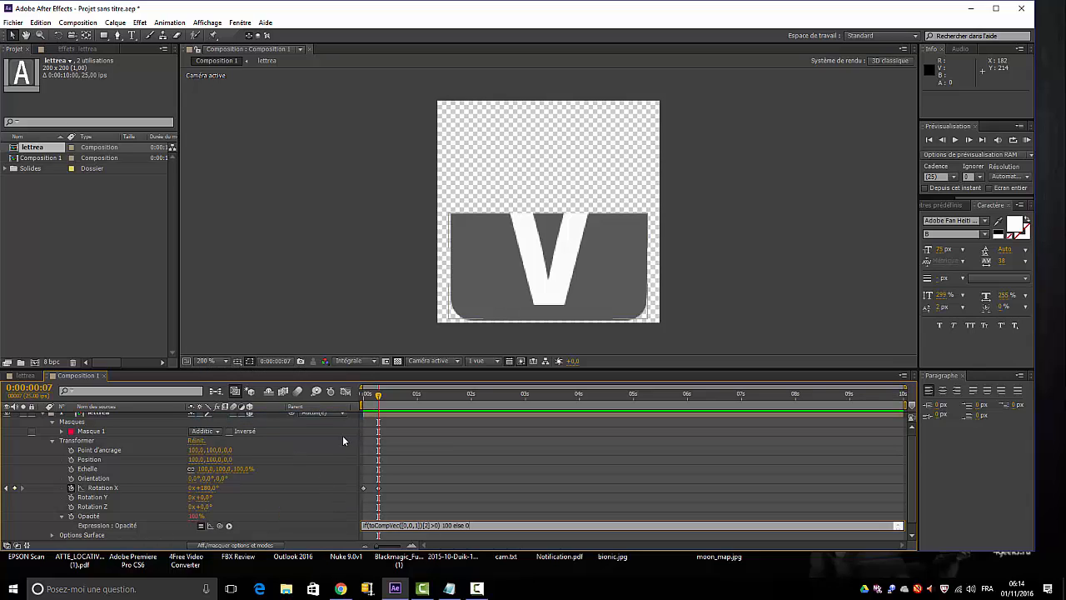
left_click(379, 397)
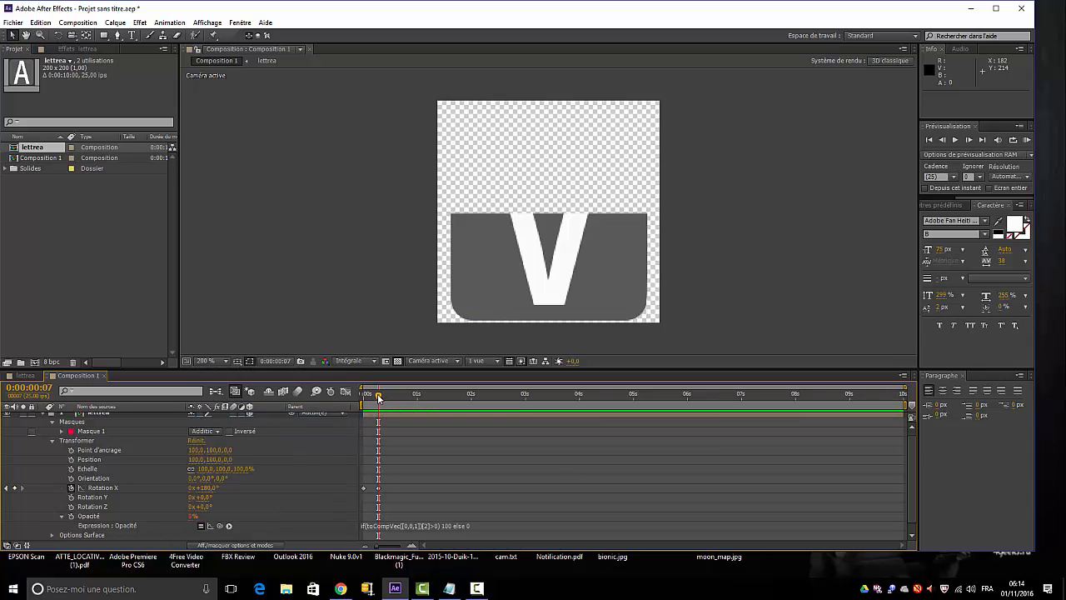
Play the animation from frame 0 to check how the opacity expression affects the flip
left_click_drag(379, 397, 364, 397)
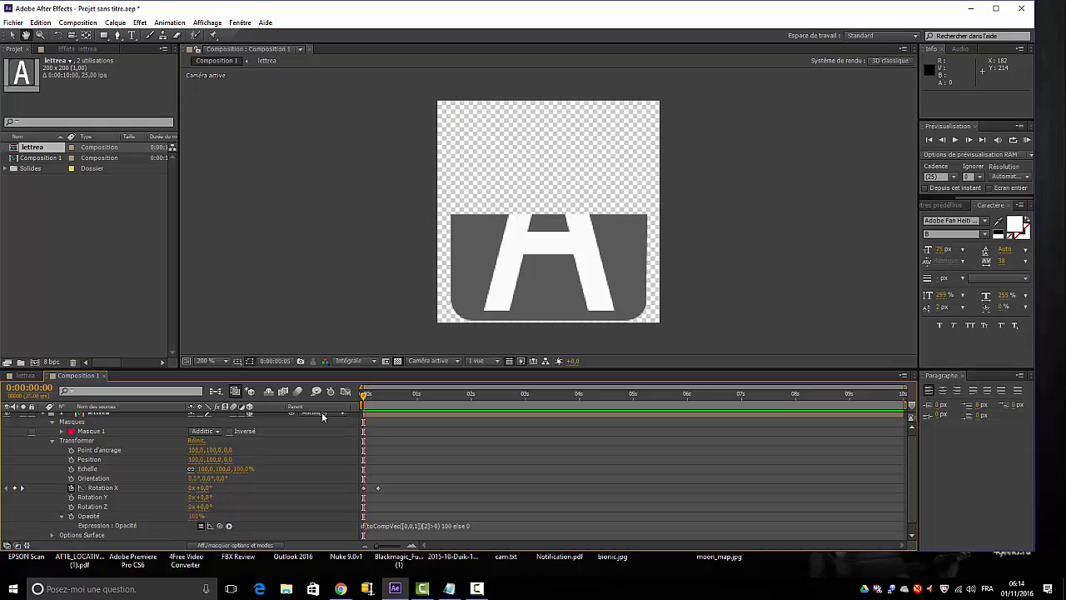
key("space")
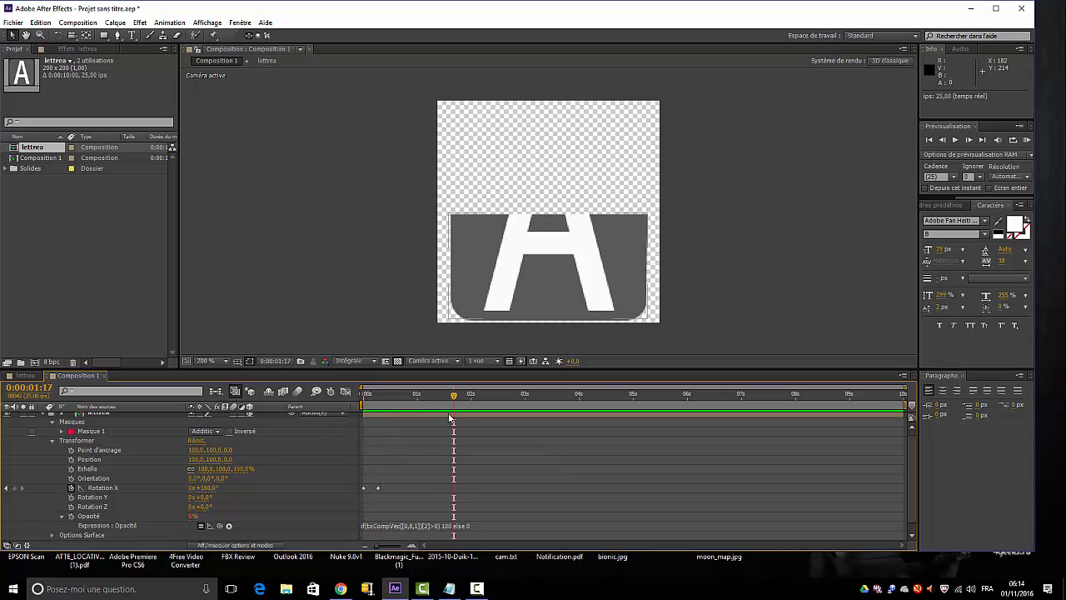
Scrub the flip back to frame 0 of Composition 1 and collapse layer 1's properties
left_click_drag(454, 396, 372, 408)
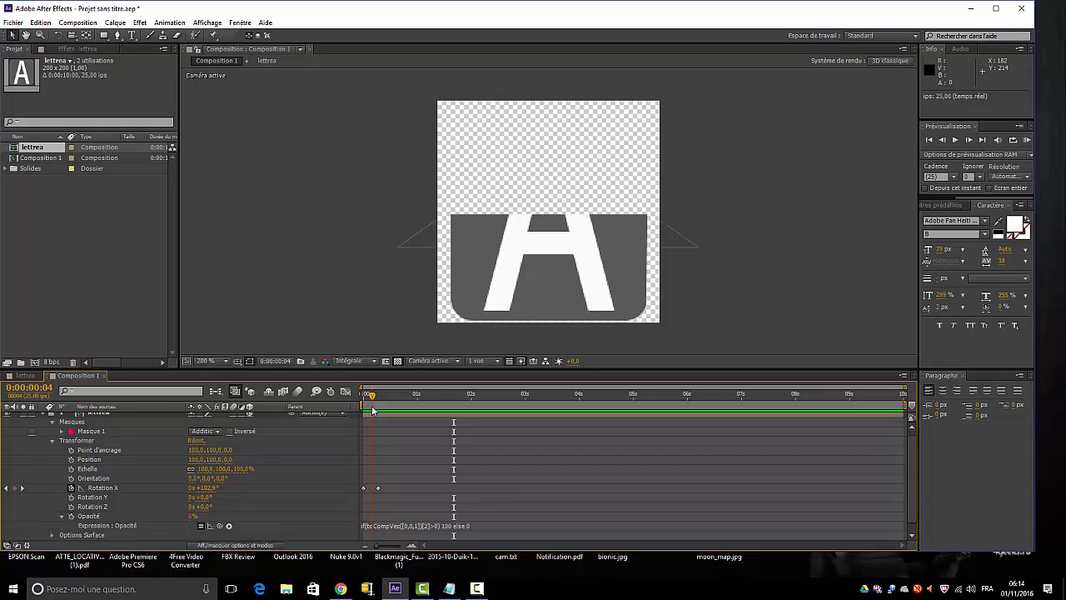
left_click_drag(371, 405, 348, 414)
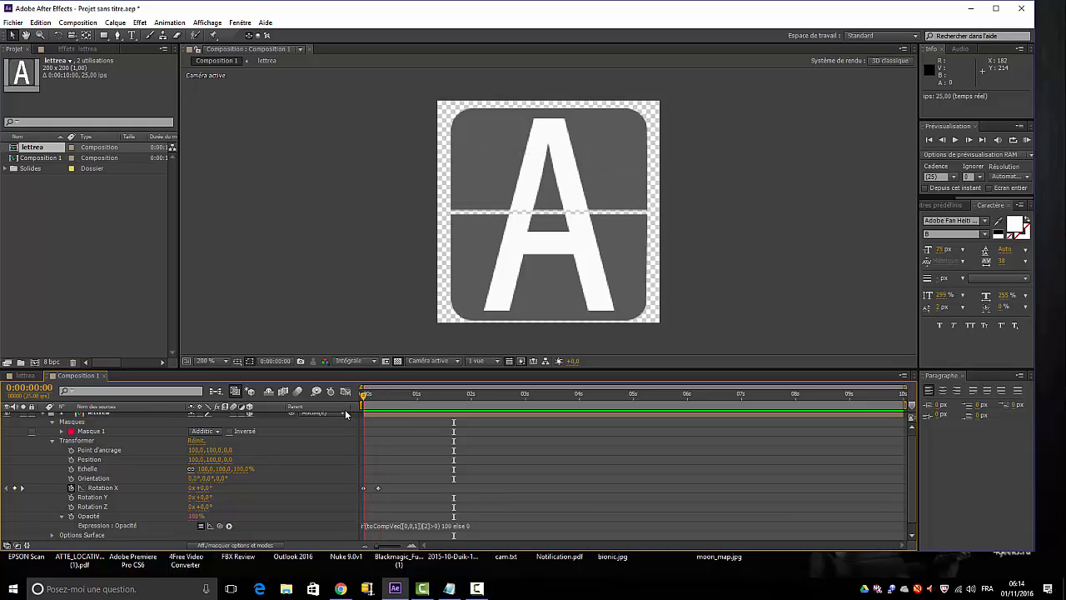
left_click(47, 414)
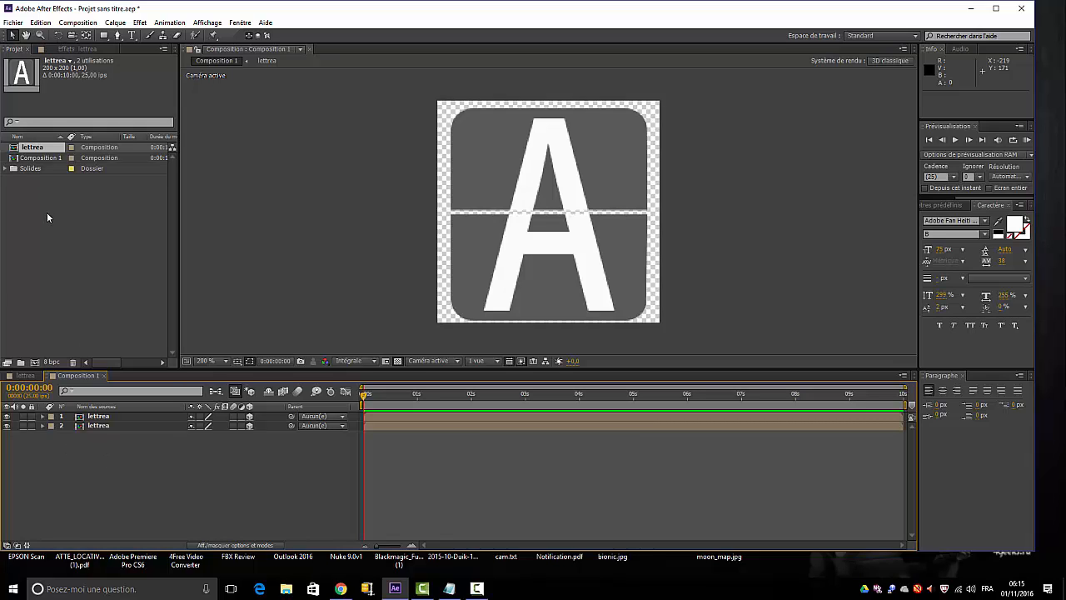
Duplicate the lettrea composition in the project and rename the copy lettreb
left_click(37, 150)
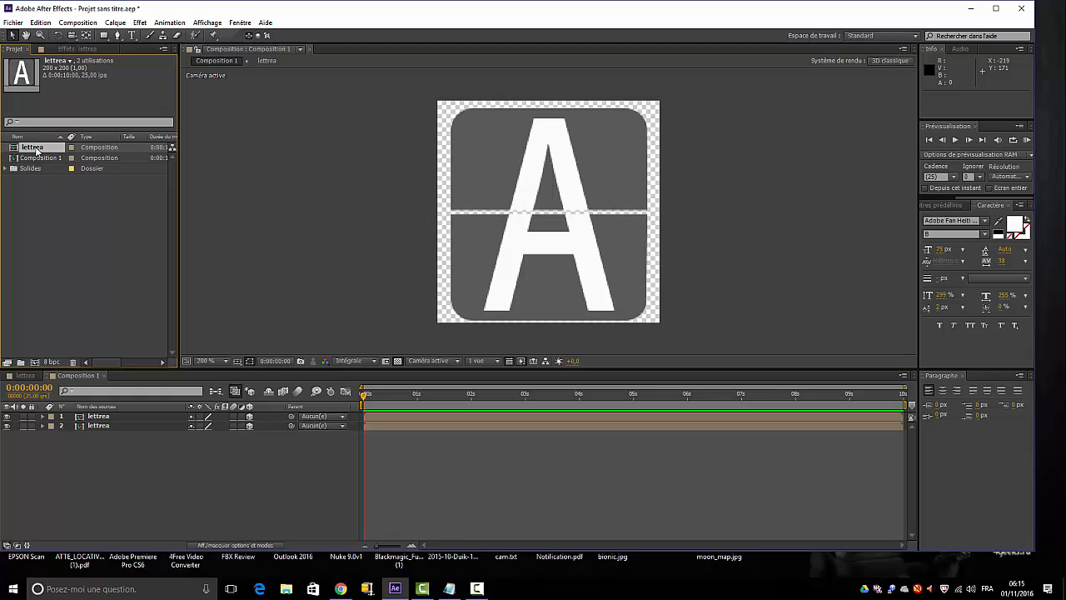
key("ctrl+d")
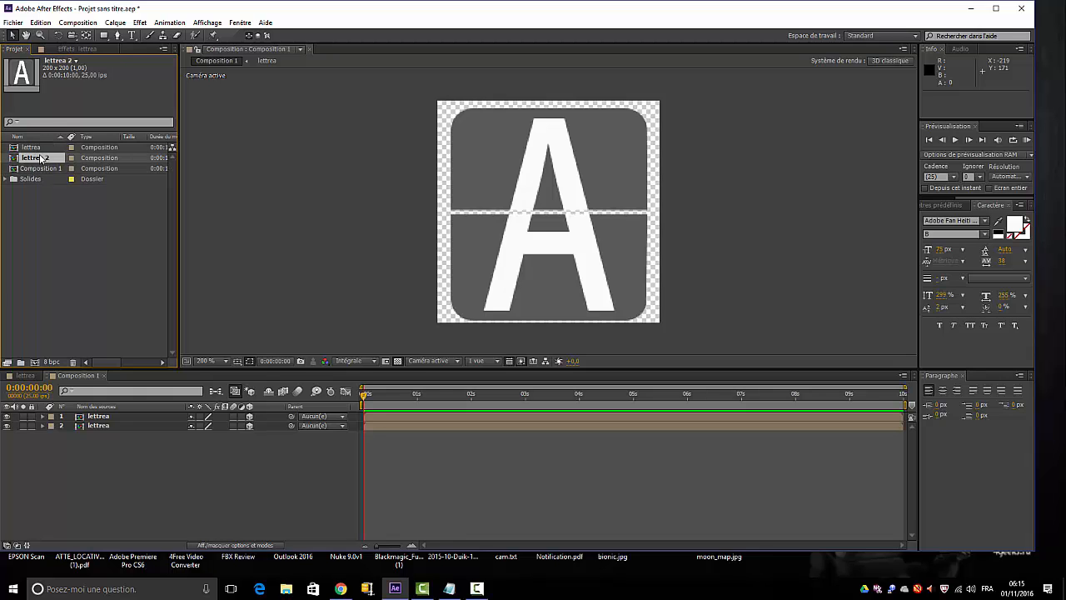
right_click(37, 163)
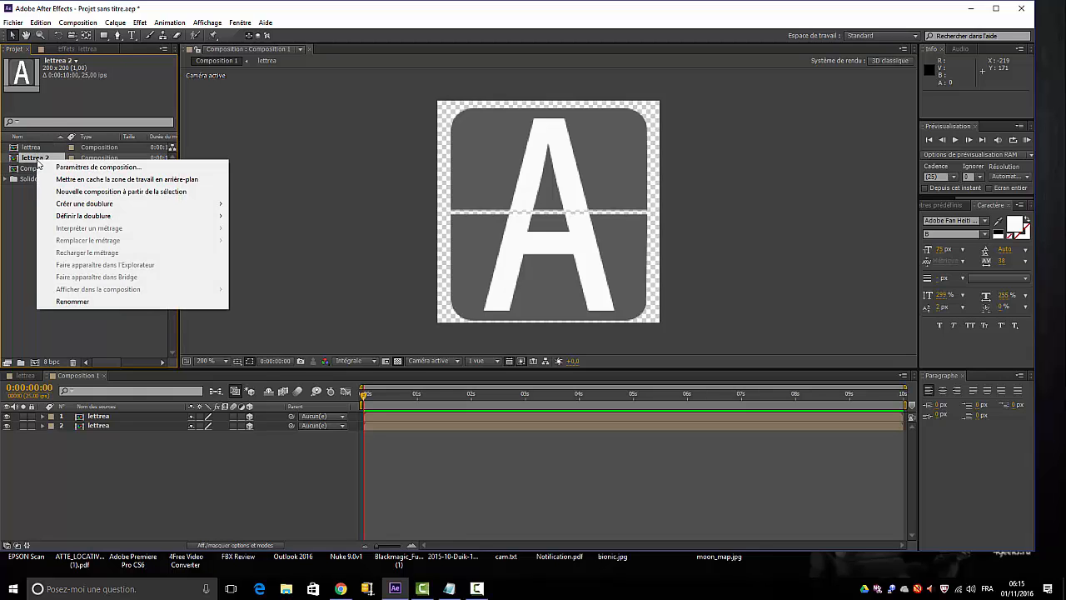
left_click(83, 301)
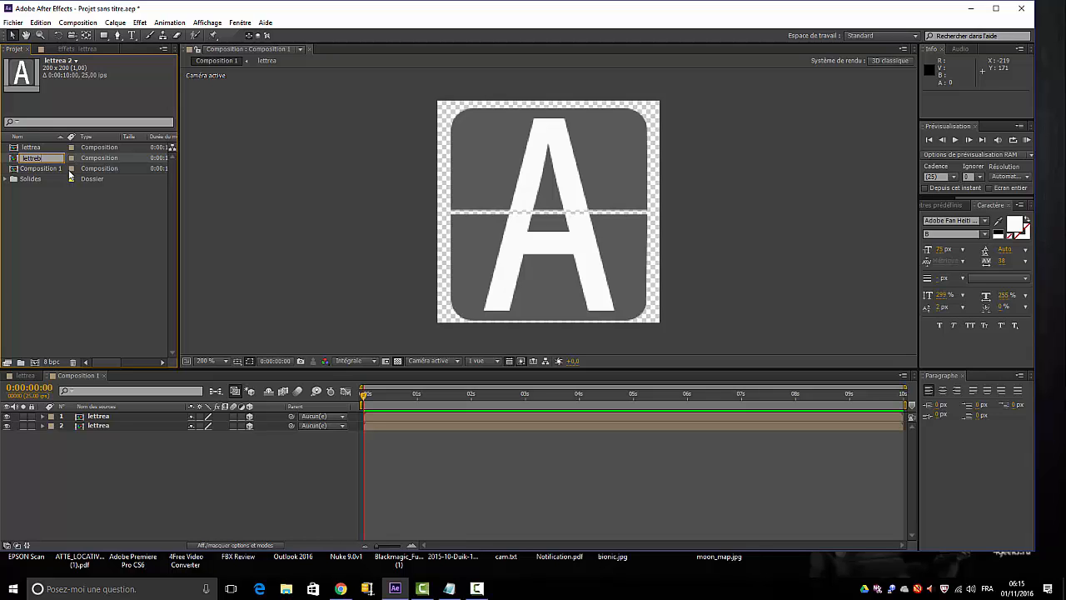
left_click(68, 232)
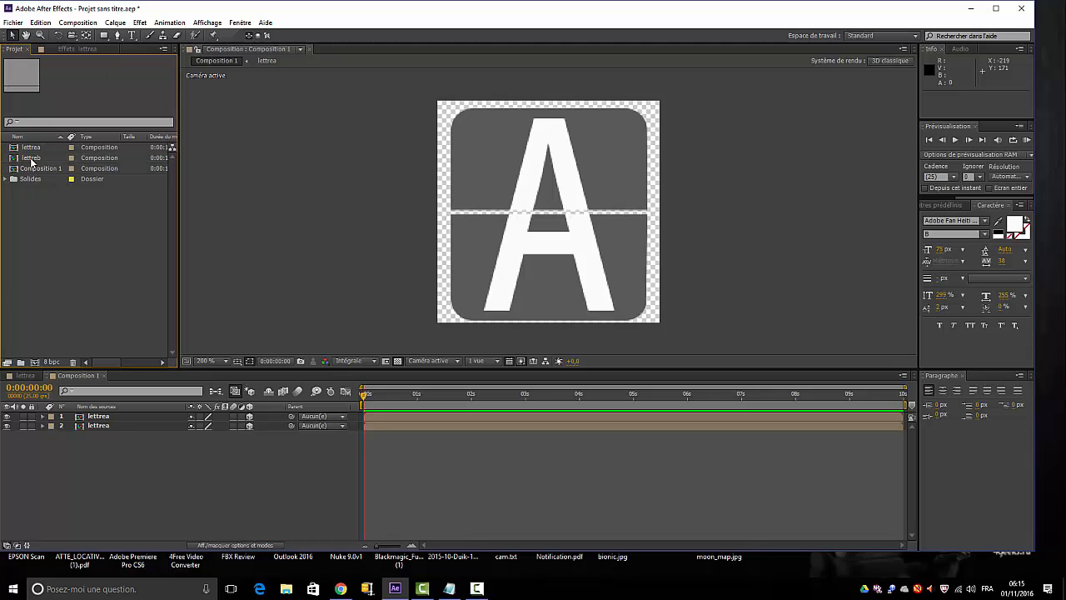
Open the lettreb composition and replace its text layer's letter A with B
double_click(30, 158)
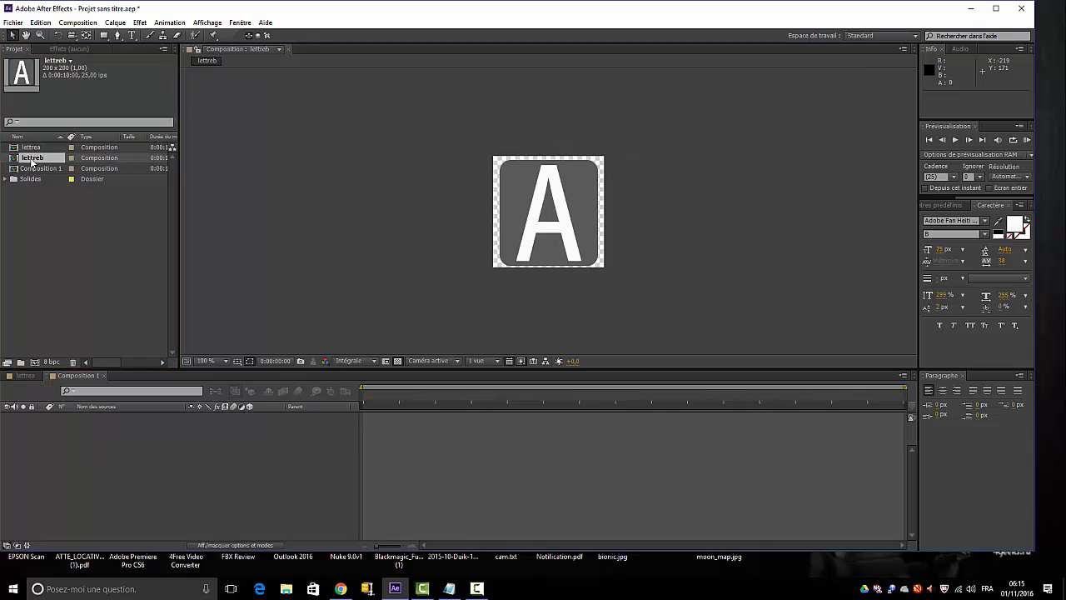
left_click(80, 418)
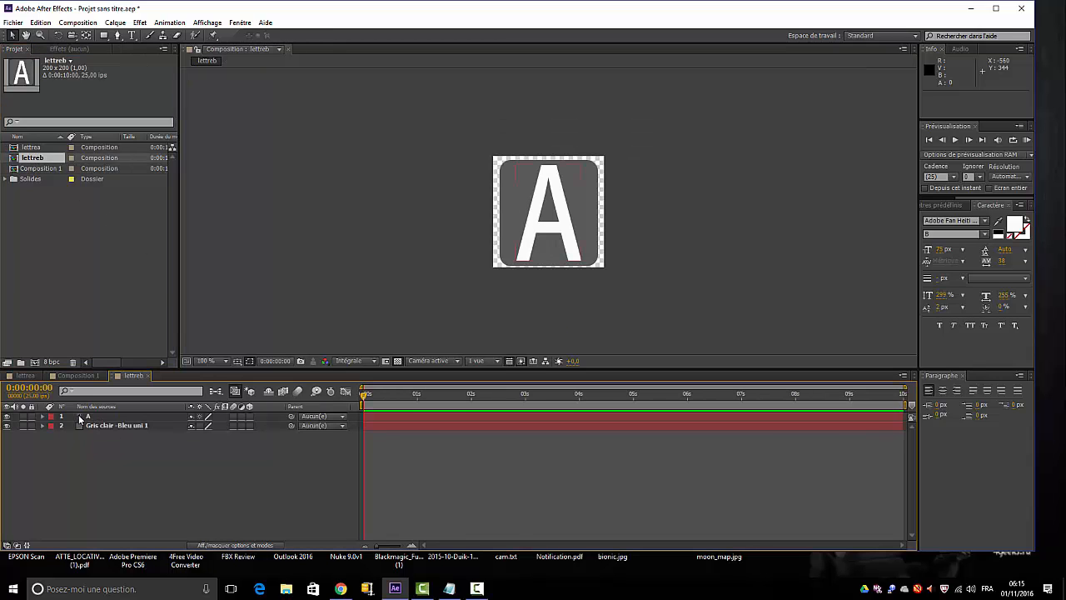
left_click(80, 418)
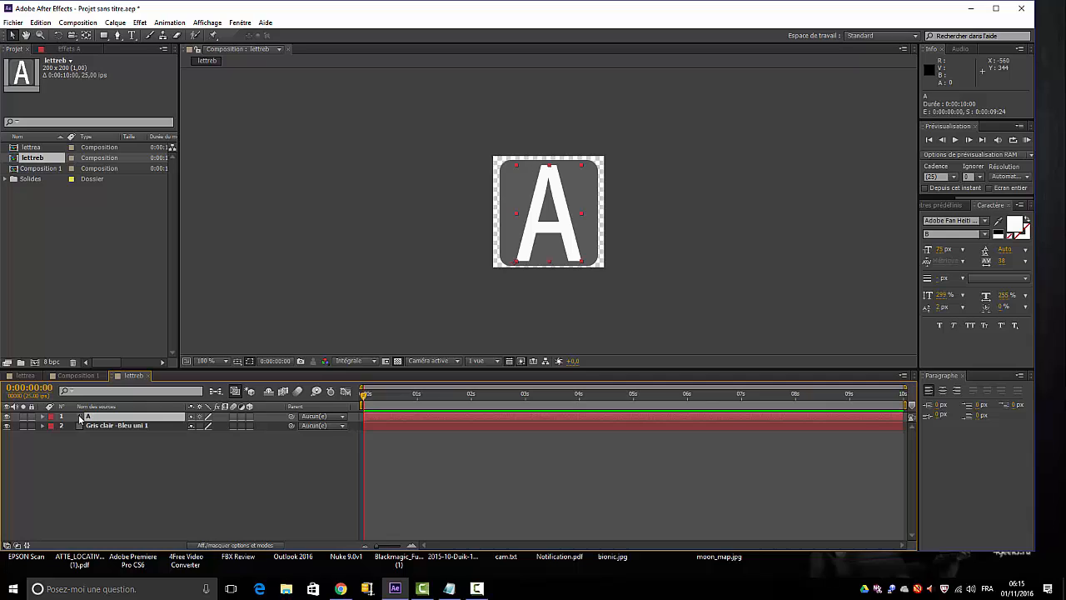
double_click(80, 419)
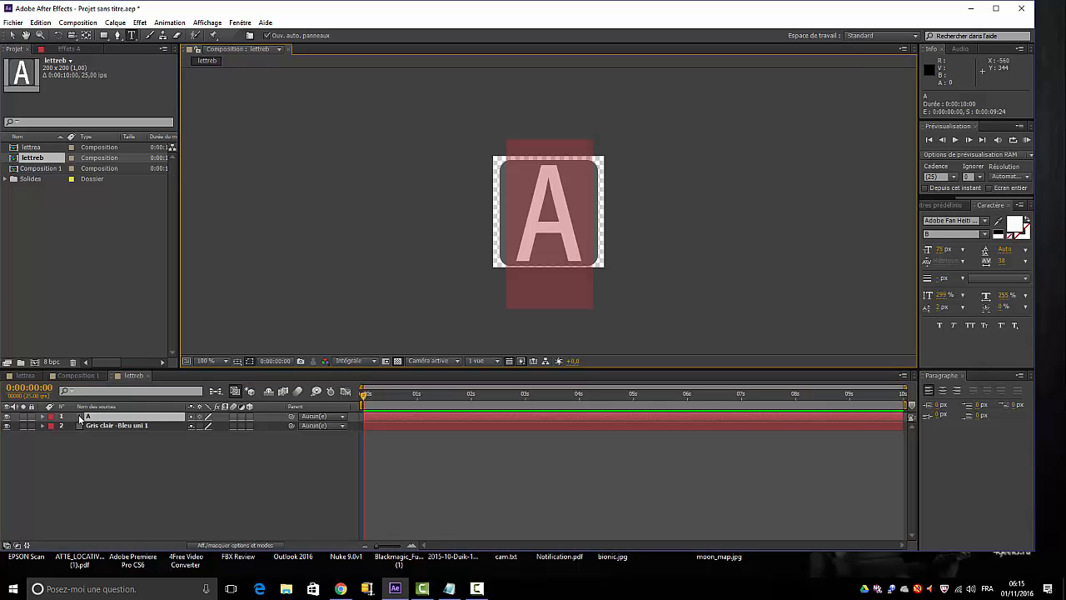
type("B")
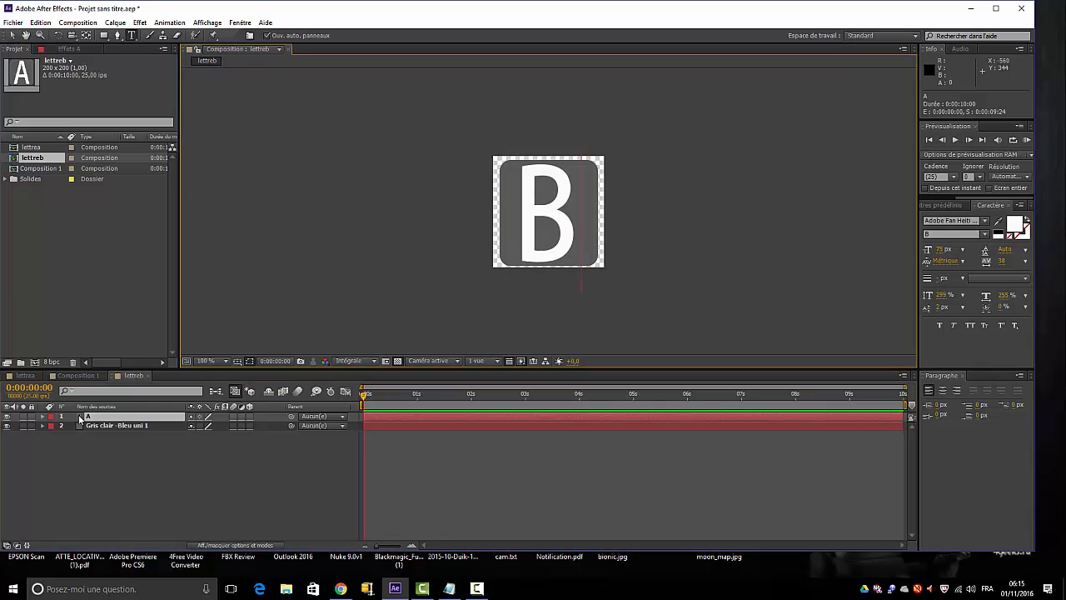
left_click(111, 470)
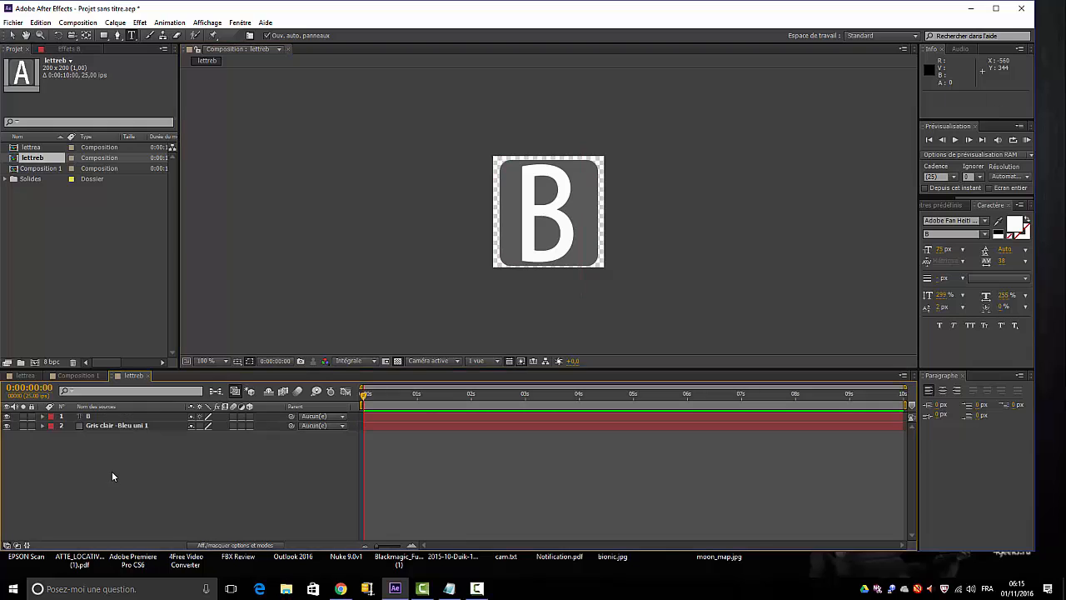
Return to Composition 1 and rename layer 1, the tile's upper half, as lettreaUP
left_click(86, 376)
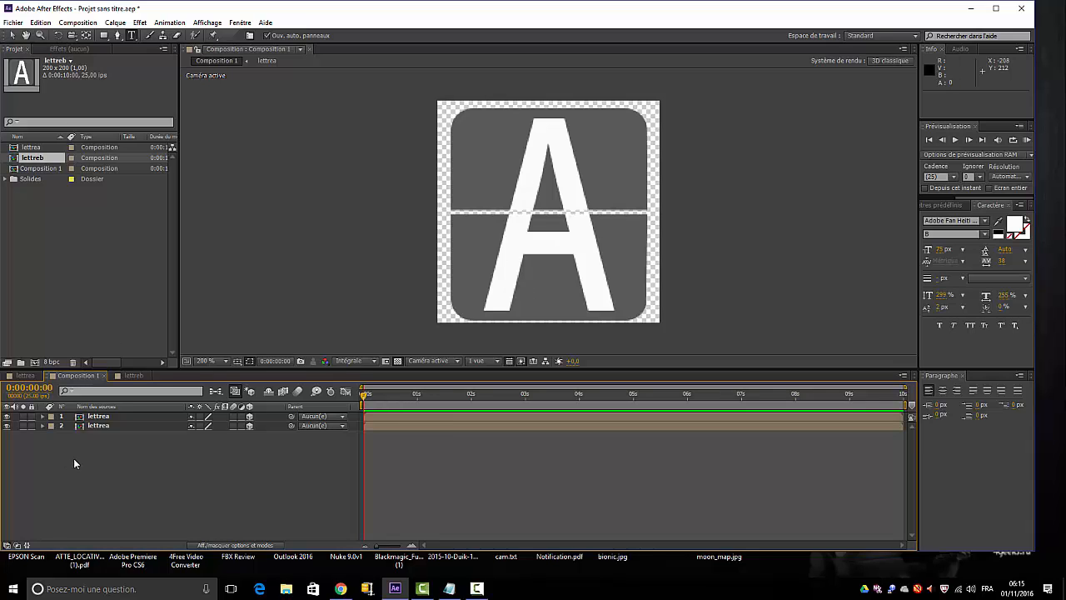
left_click(110, 420)
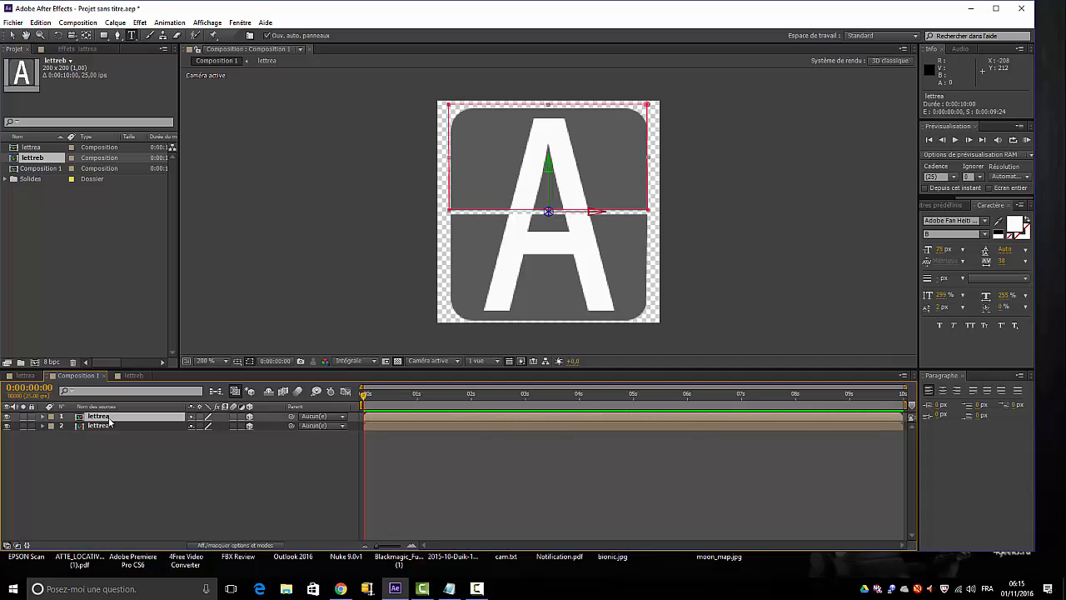
left_click(104, 426, "shift")
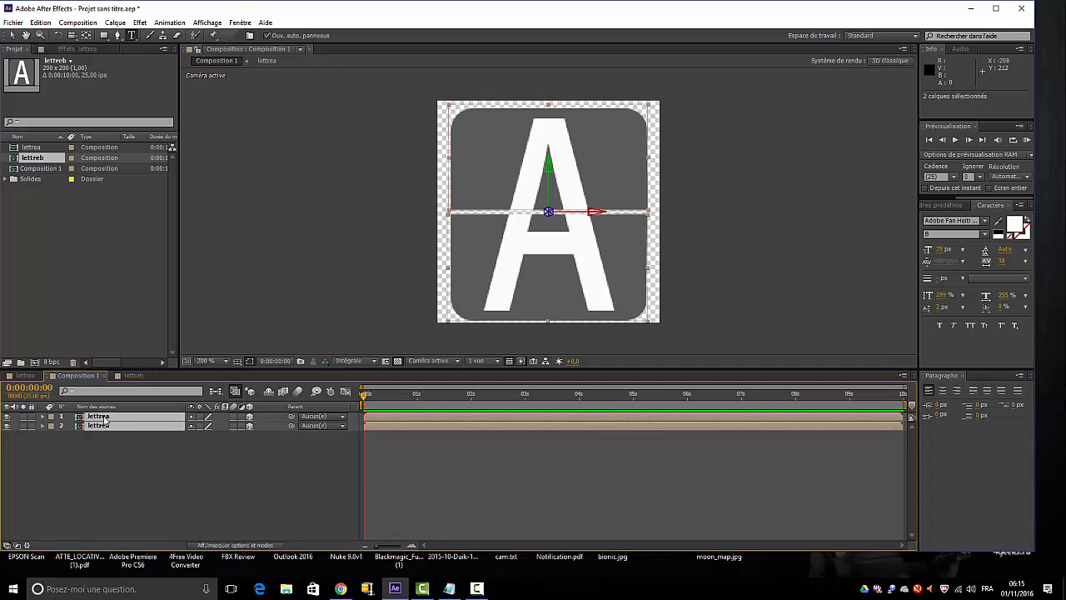
left_click(116, 480)
left_click(104, 419)
right_click(105, 421)
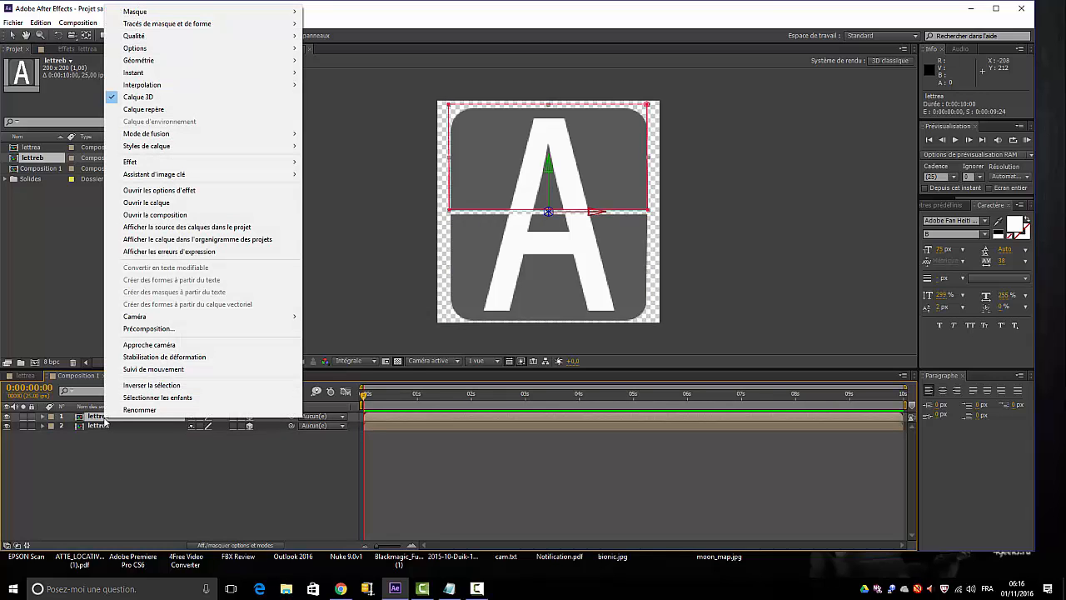
left_click(138, 412)
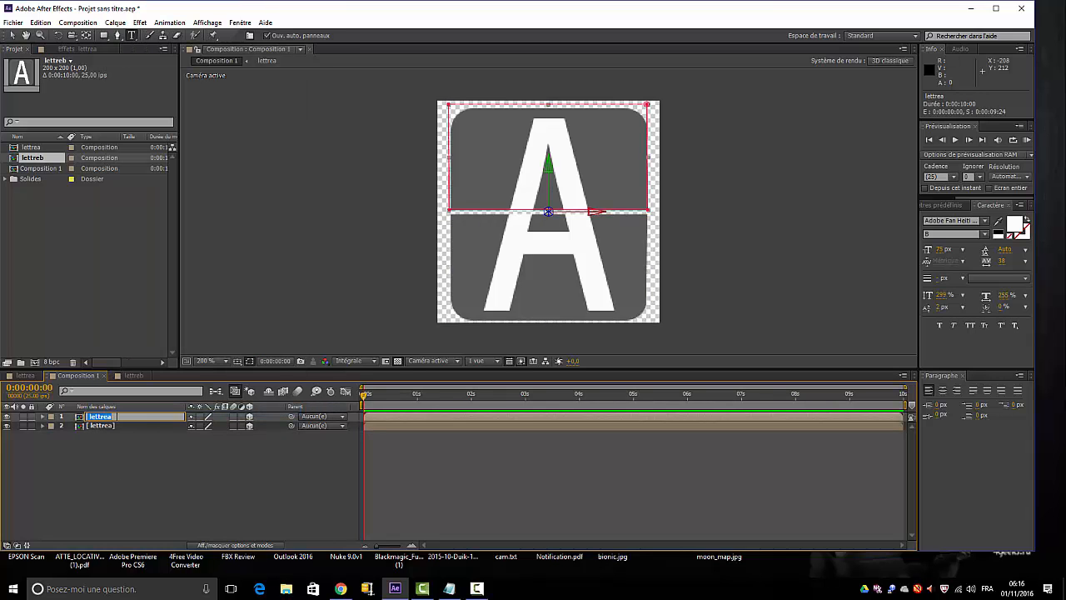
left_click(117, 417)
Rename layer 2, the tile's lower half, as lettreaDOWN
left_click(101, 429)
right_click(121, 428)
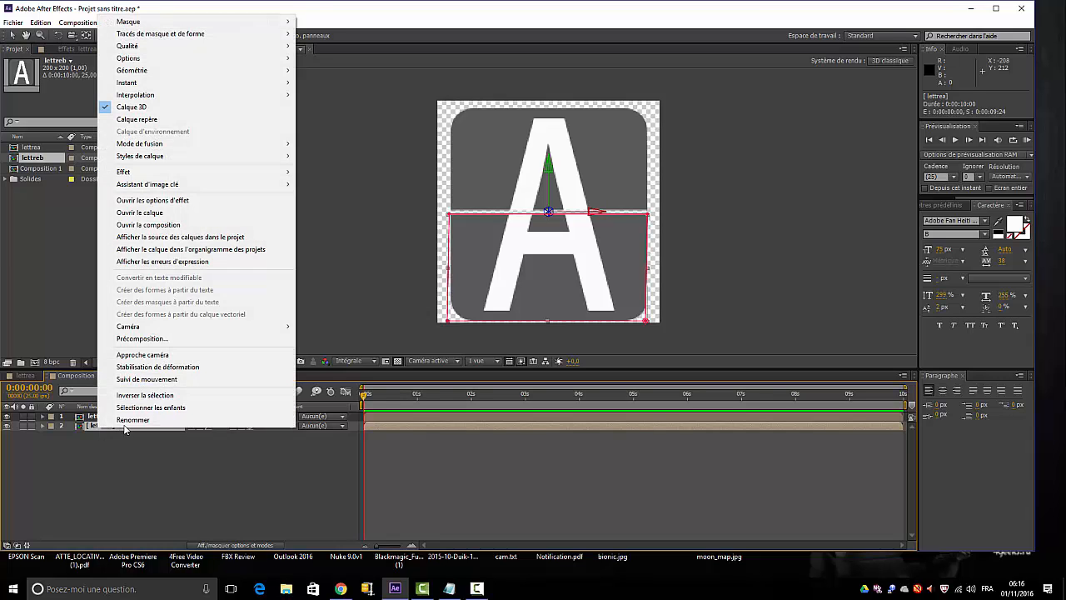
left_click(127, 420)
left_click(121, 426)
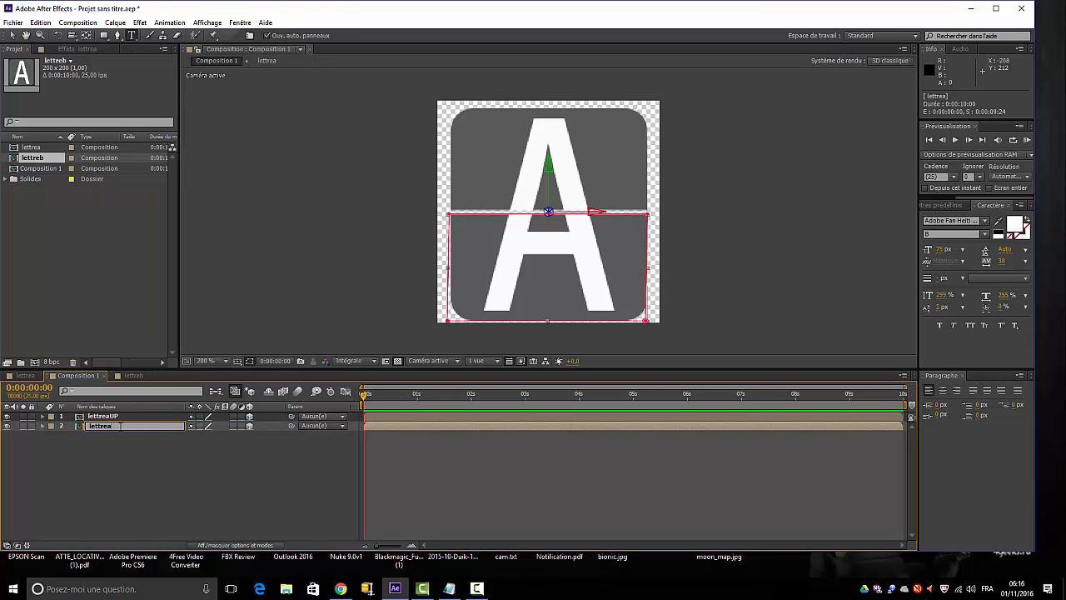
type("DOWN")
left_click(99, 460)
Switch the layer list to source names and back to layer names
left_click(99, 407)
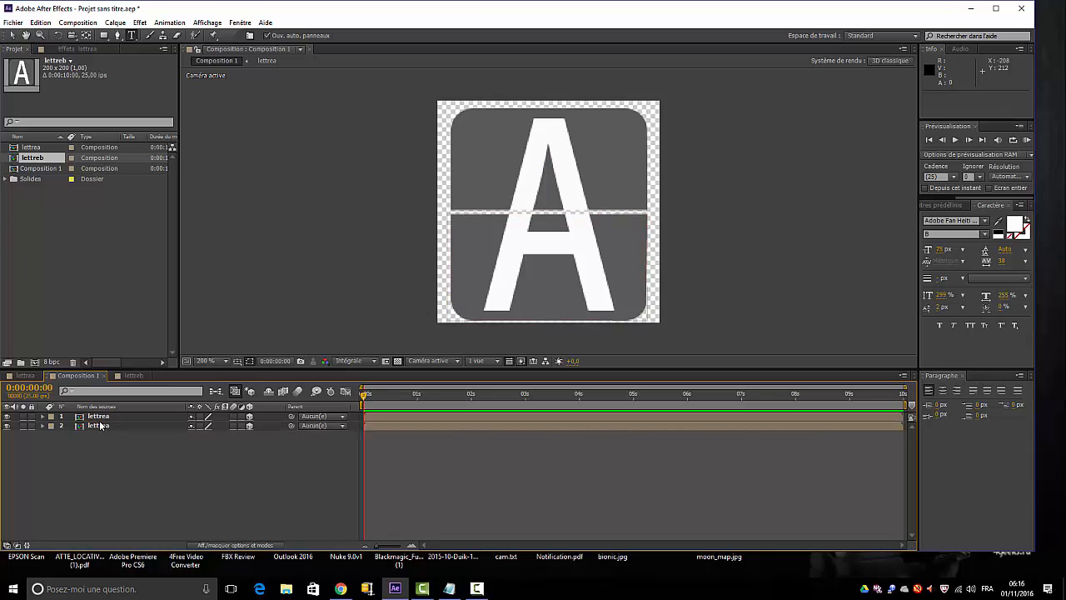
left_click(100, 418)
right_click(100, 421)
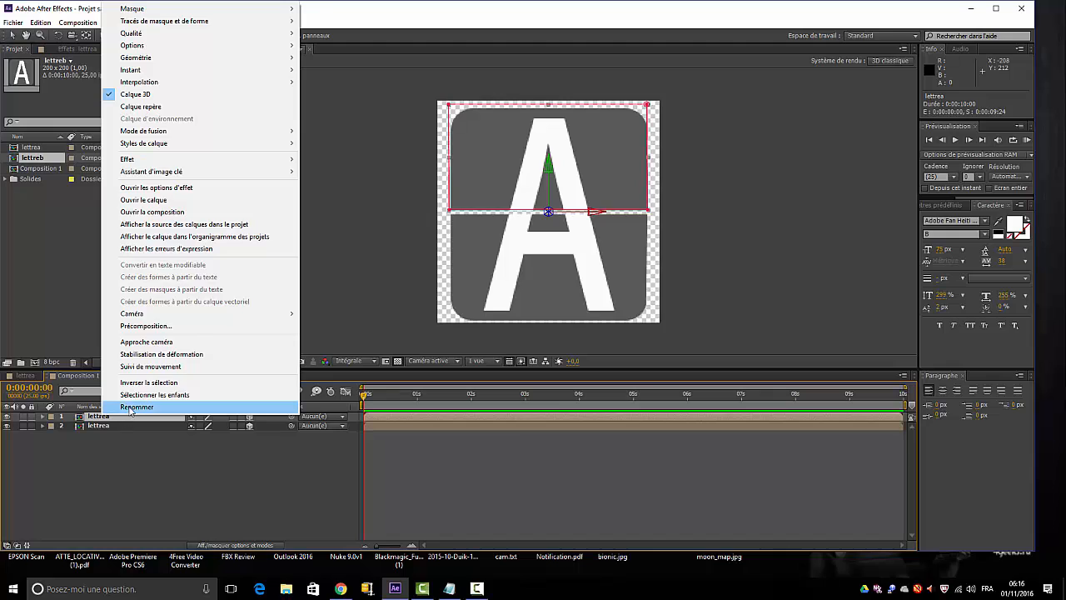
left_click(116, 404)
left_click(93, 459)
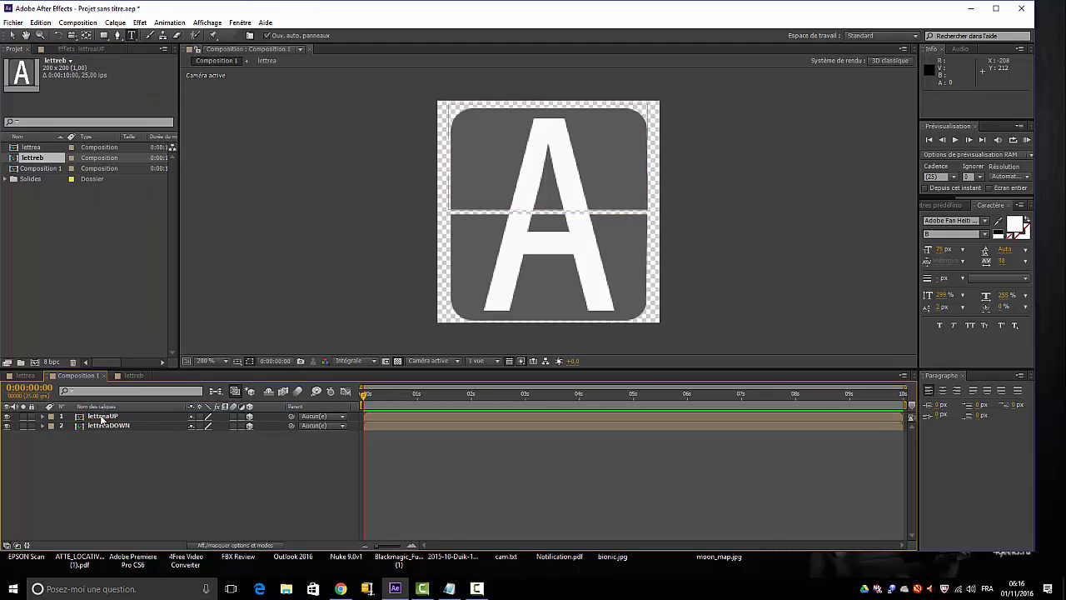
Duplicate the lettreaUP and lettreaDOWN layers and move the lettreaDOWN copy directly beneath the lettreaUP copy
left_click(102, 419)
left_click(102, 426, "shift")
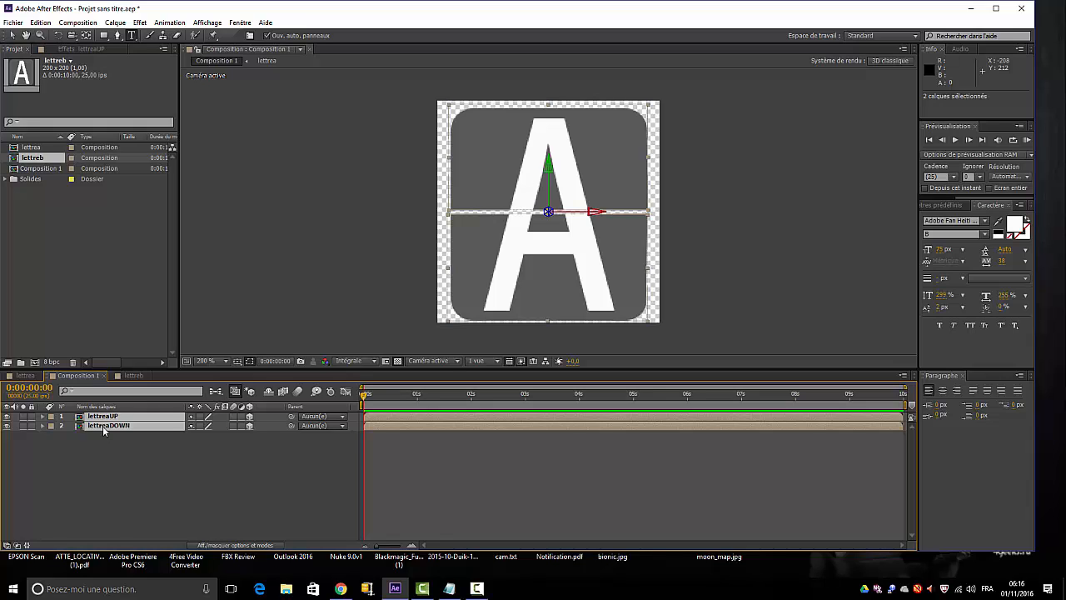
key("ctrl+d")
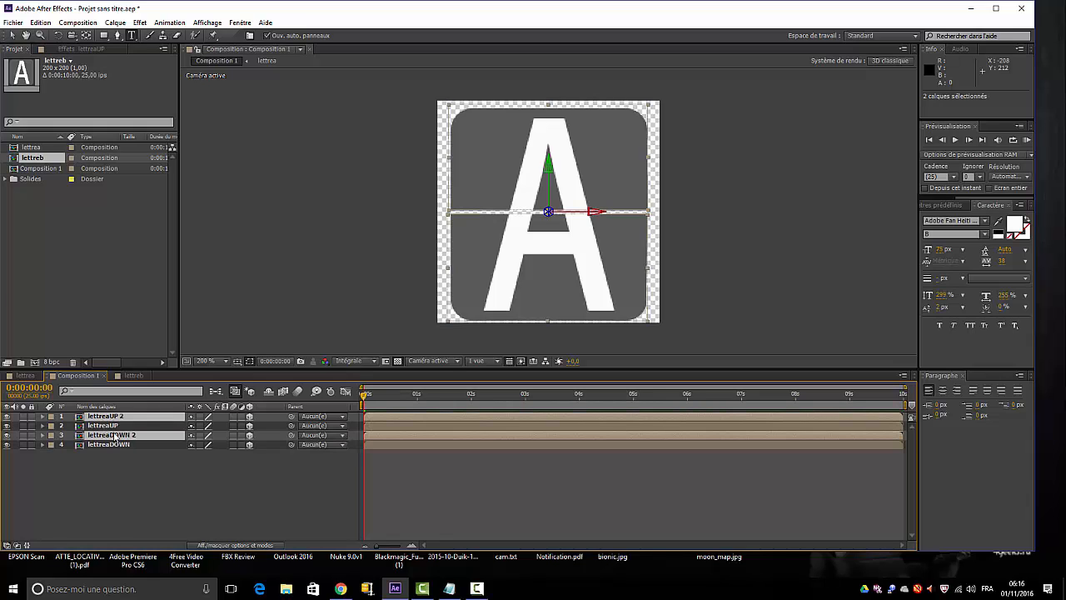
left_click(98, 483)
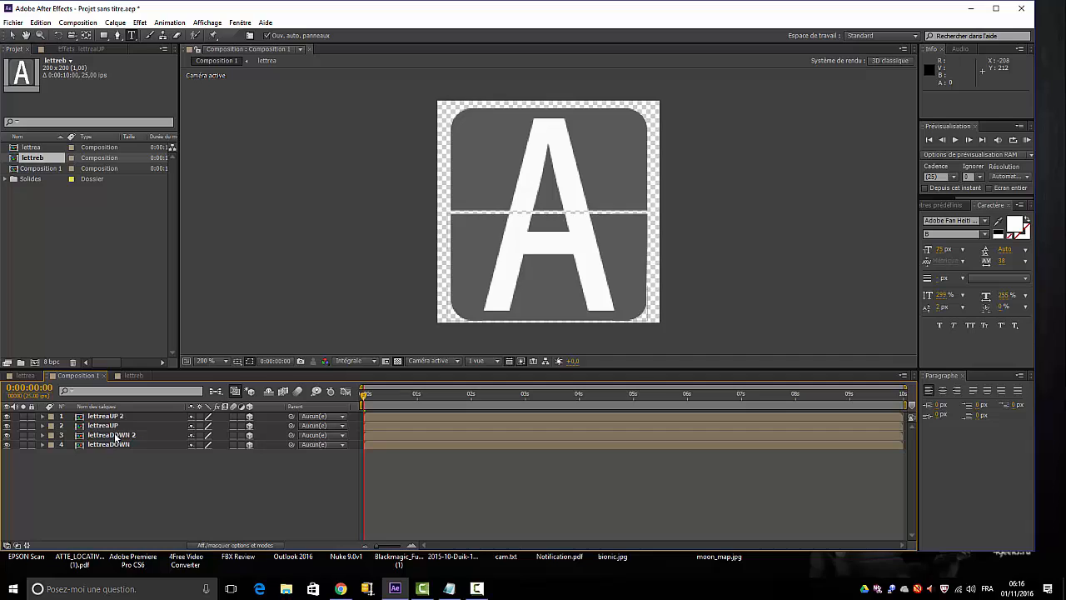
left_click(116, 436)
left_click_drag(114, 435, 122, 427)
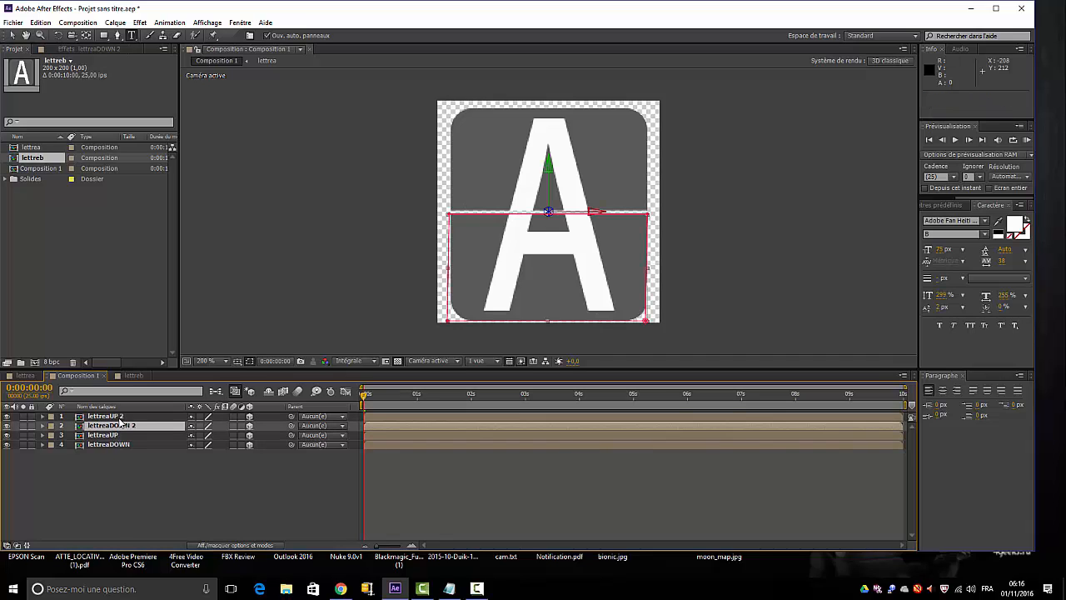
Rename the duplicated lower-half layer, layer 2, as lettrebDOWN
right_click(123, 430)
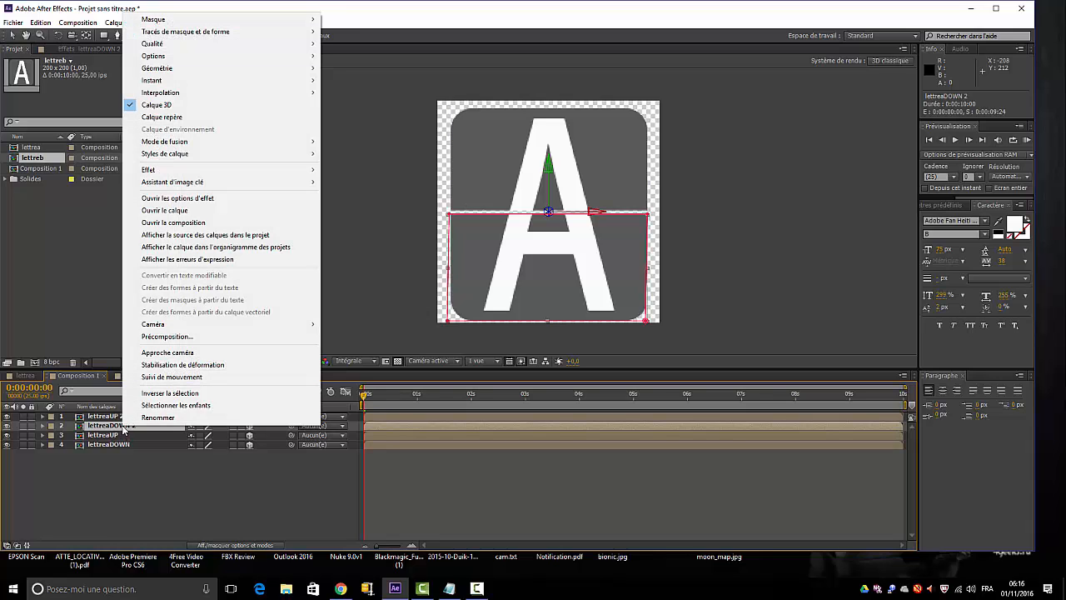
left_click(163, 420)
left_click_drag(140, 427, 109, 426)
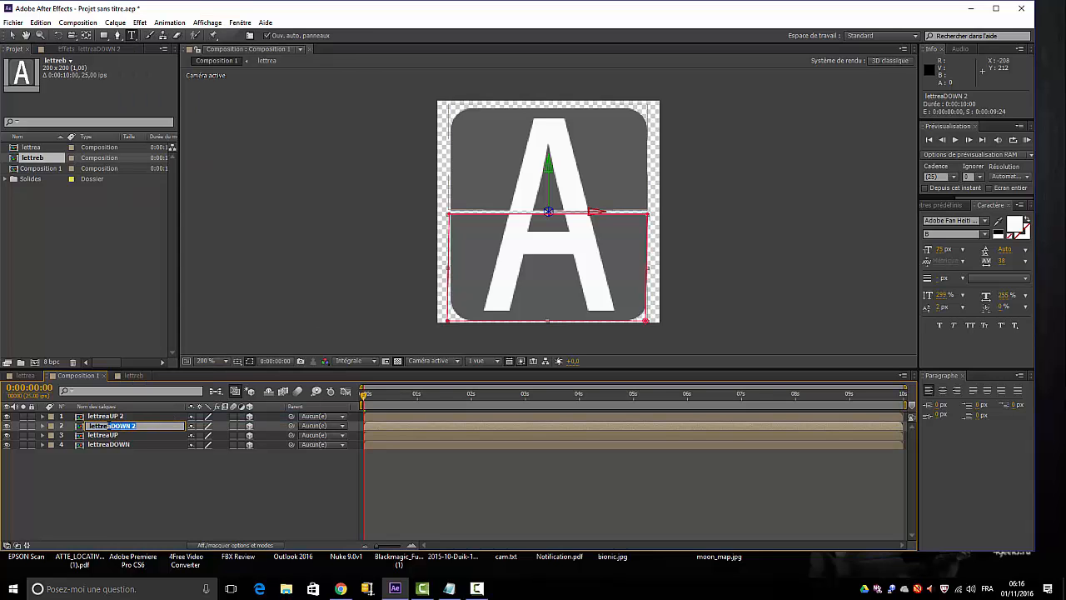
left_click(140, 426)
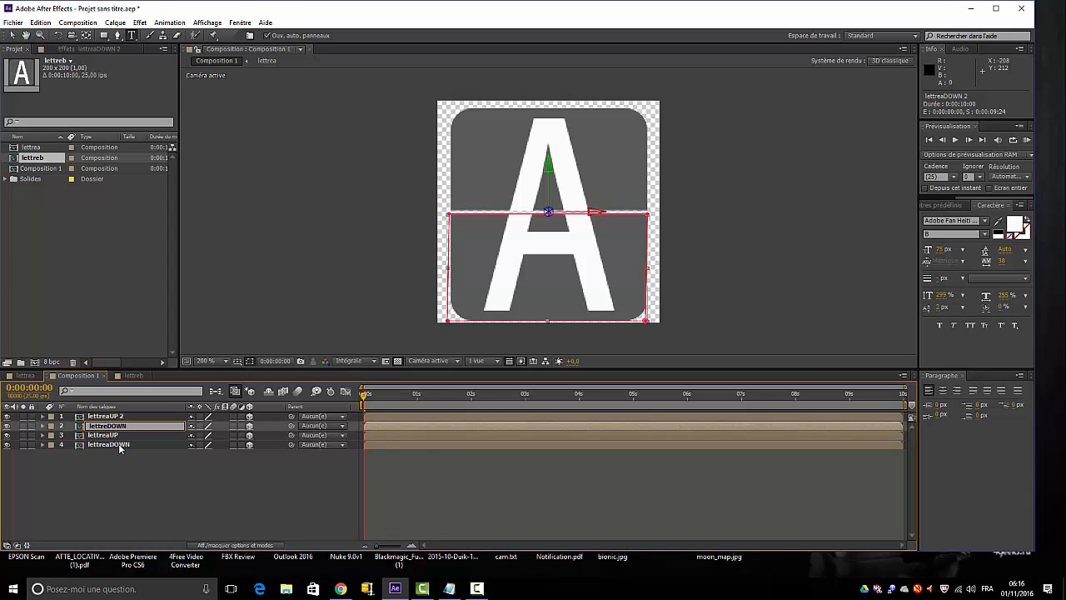
type("b")
key("Return")
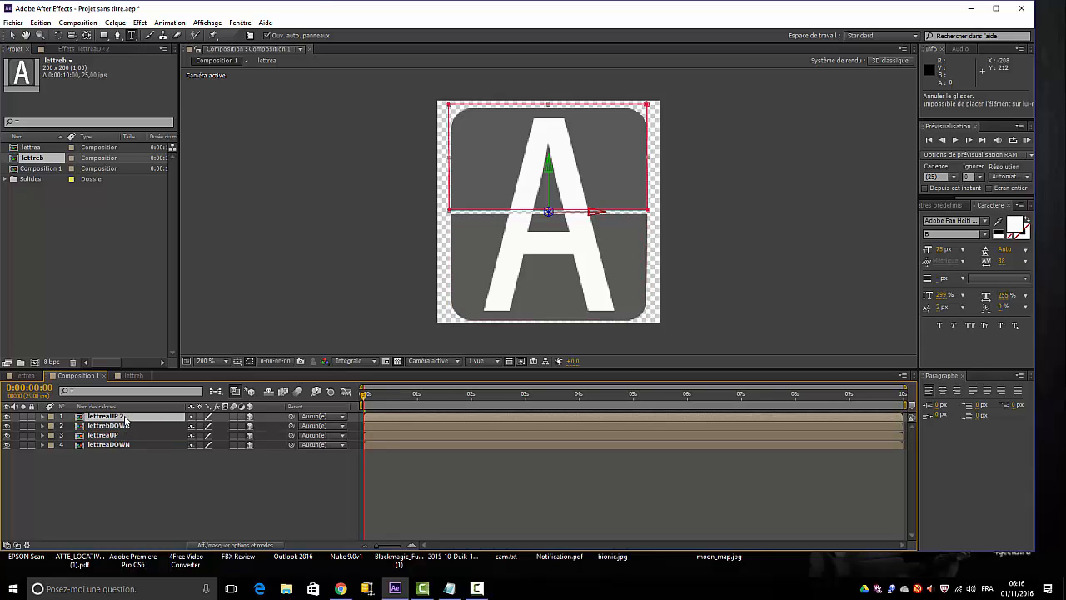
Rename the duplicated upper-half layer, layer 1, as lettrebUP
right_click(126, 416)
left_click(158, 409)
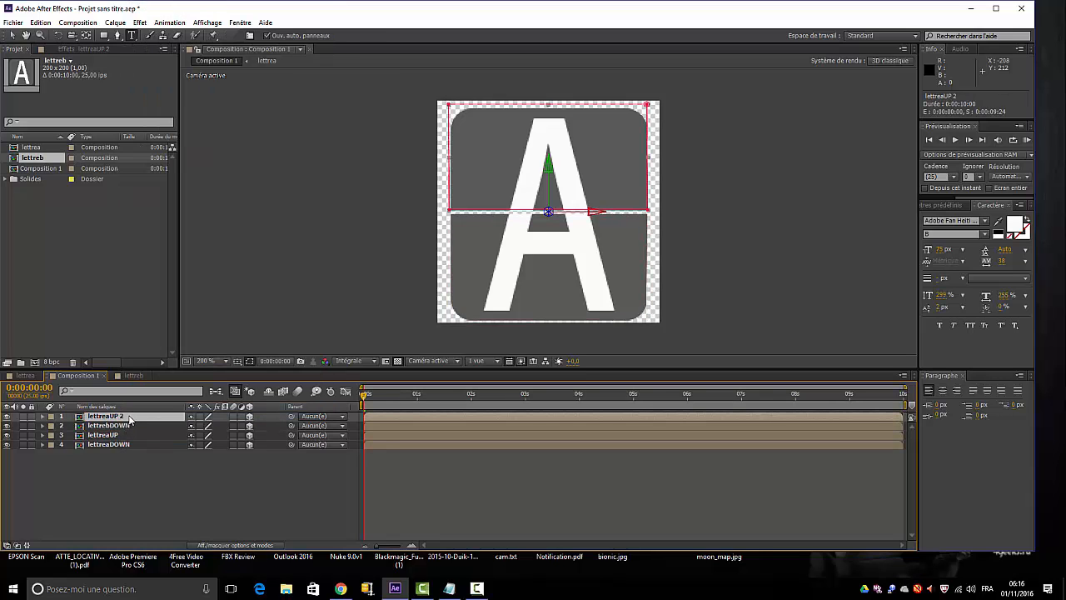
right_click(123, 417)
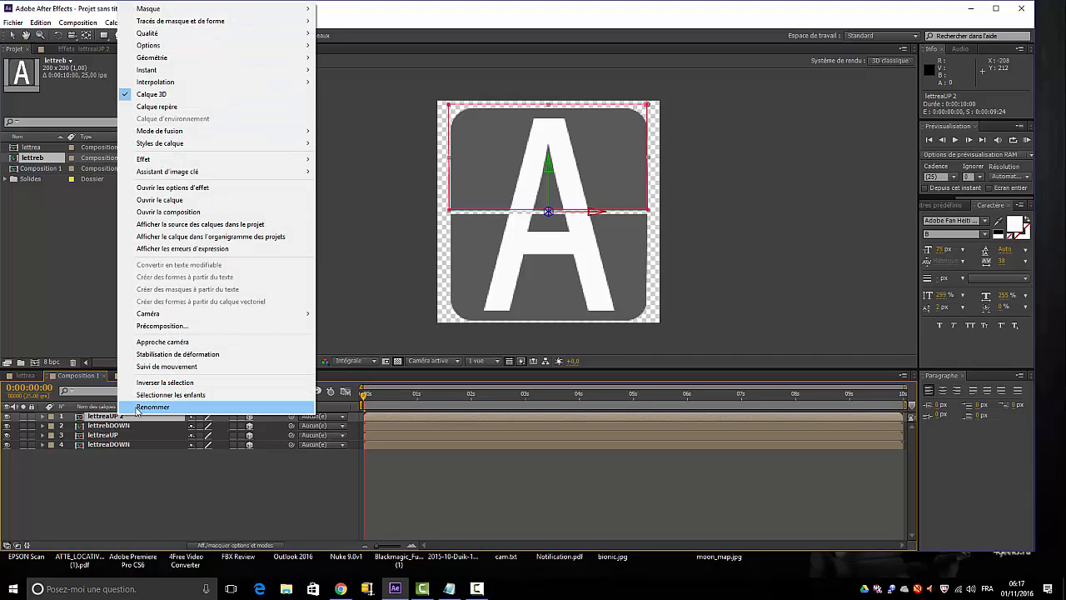
left_click(166, 404)
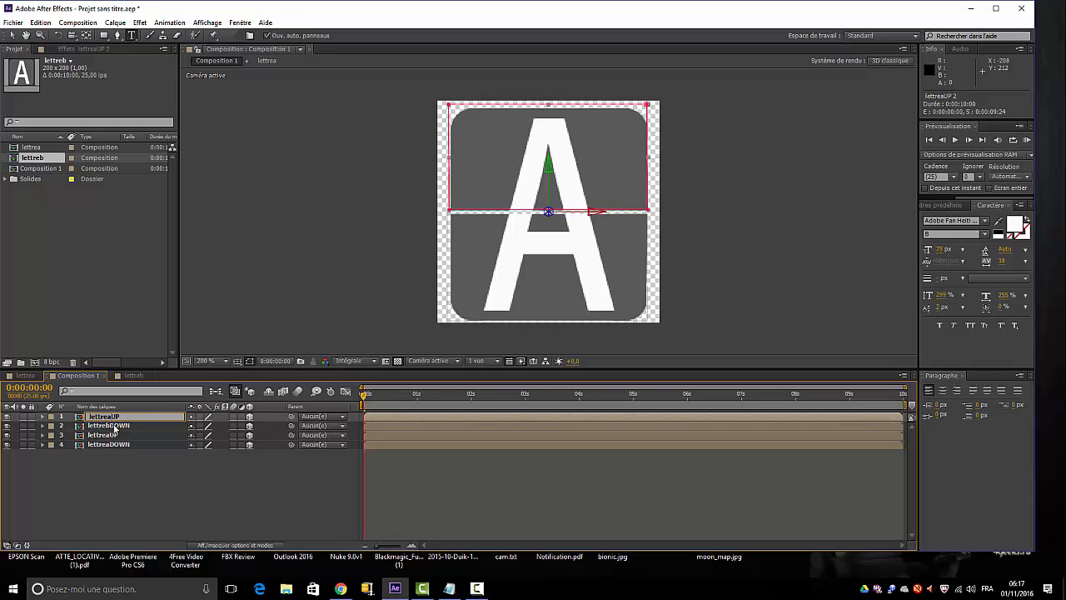
key("BackSpace")
type("b")
left_click(130, 470)
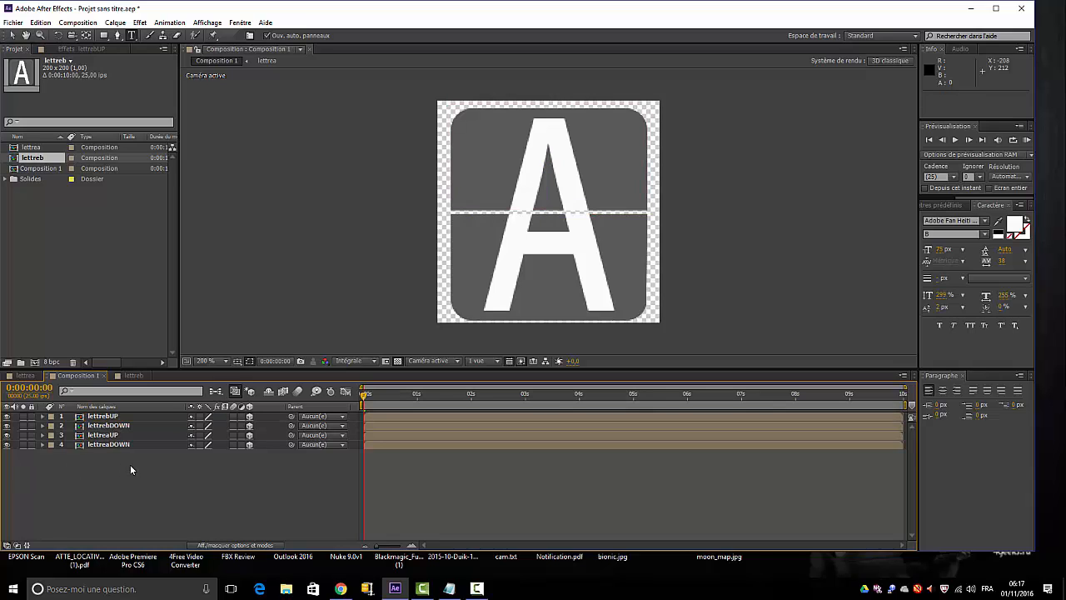
Replace the source of the lettrebUP layer with the lettreb composition
left_click(97, 417)
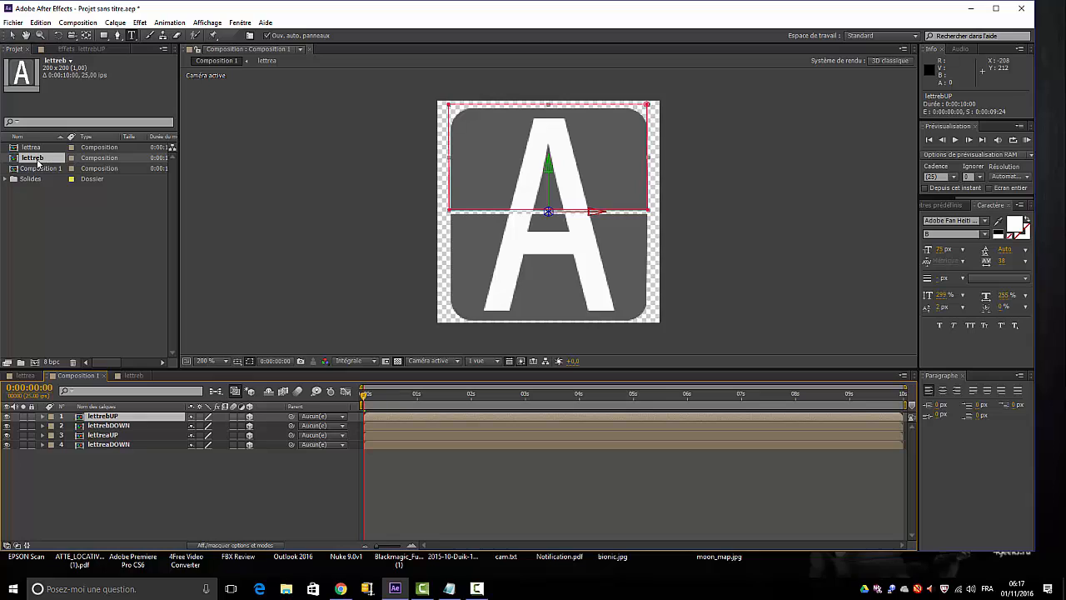
left_click(57, 241)
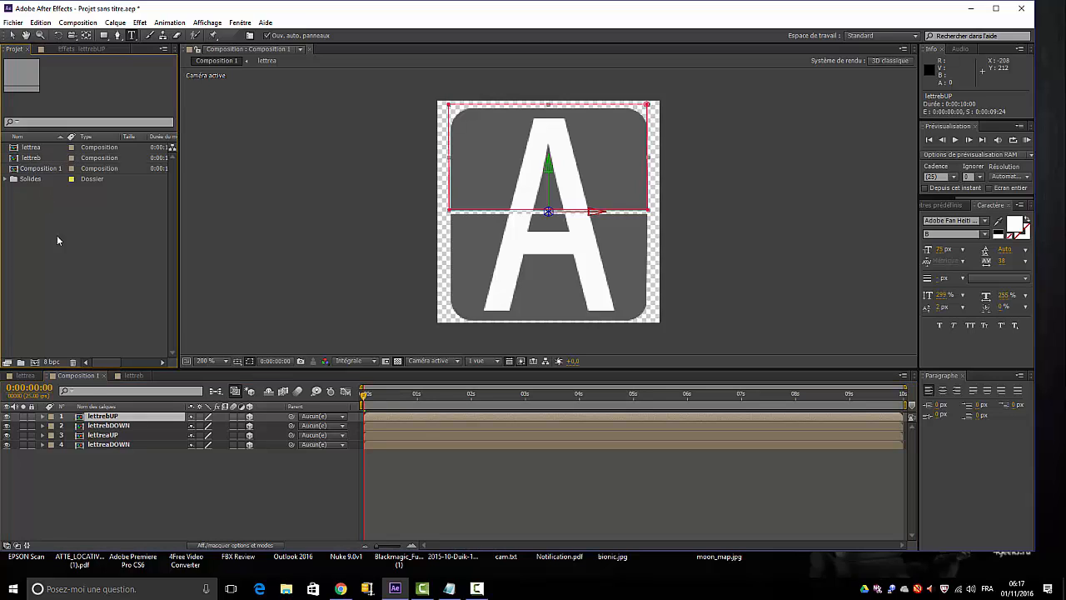
left_click(115, 416)
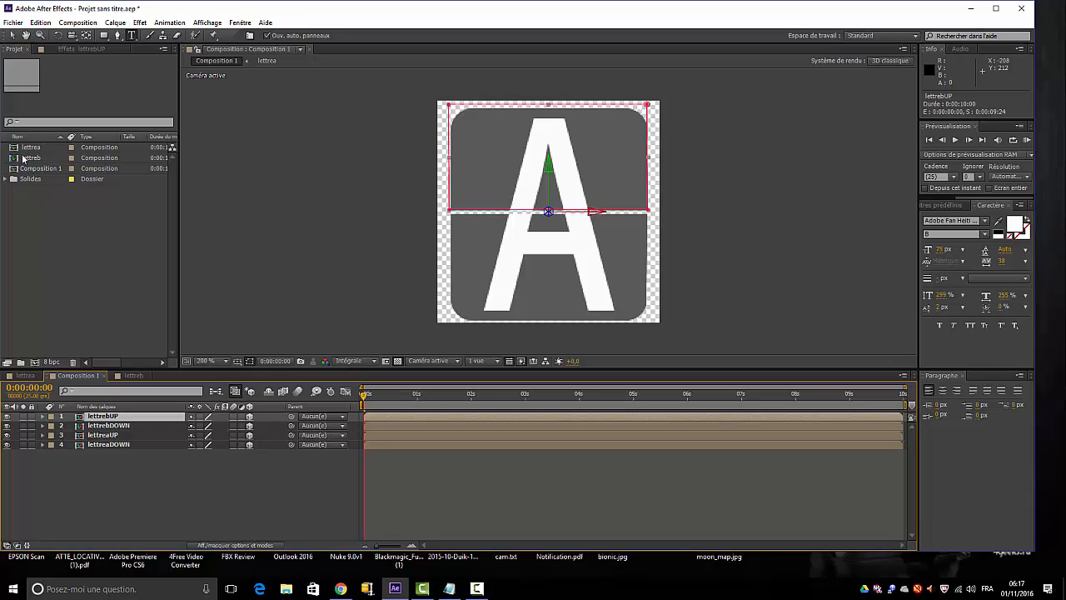
left_click_drag(30, 157, 98, 419)
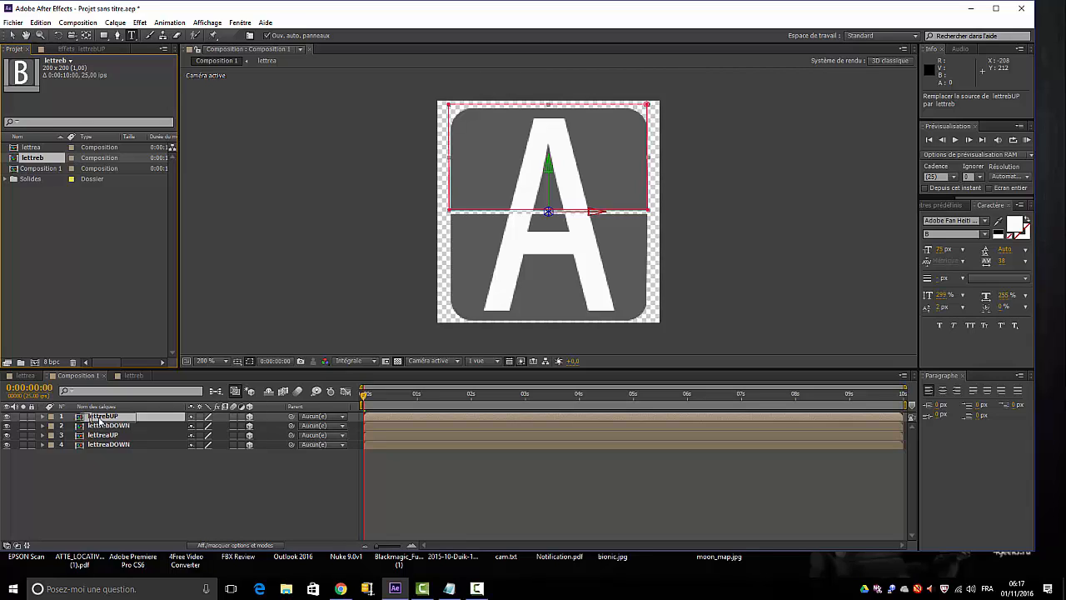
left_click_drag(98, 419, 99, 418)
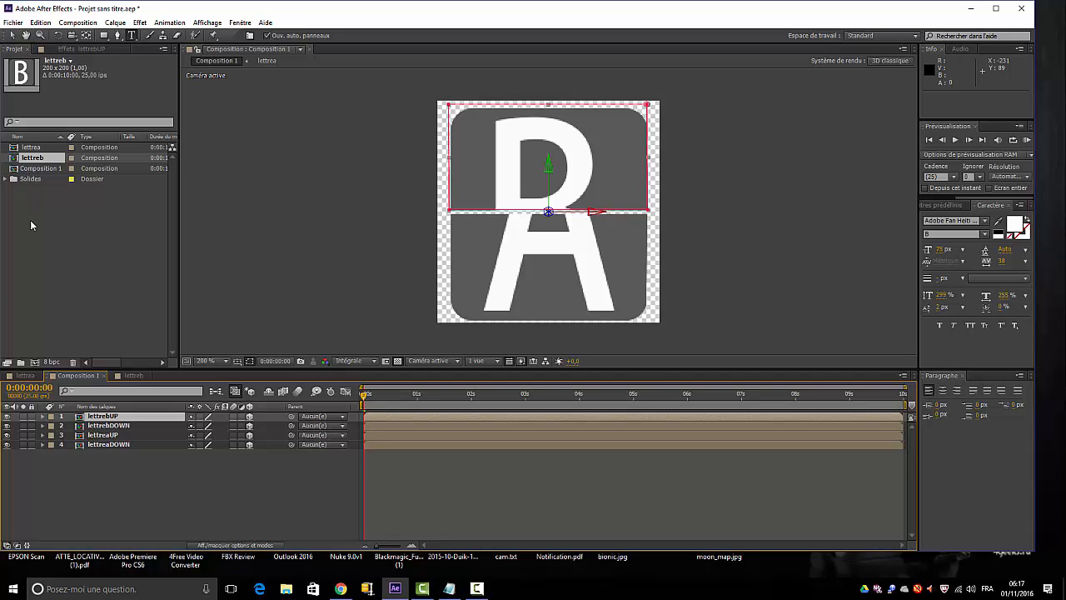
Replace the source of the lettrebDOWN layer with the lettreb composition
left_click(109, 426)
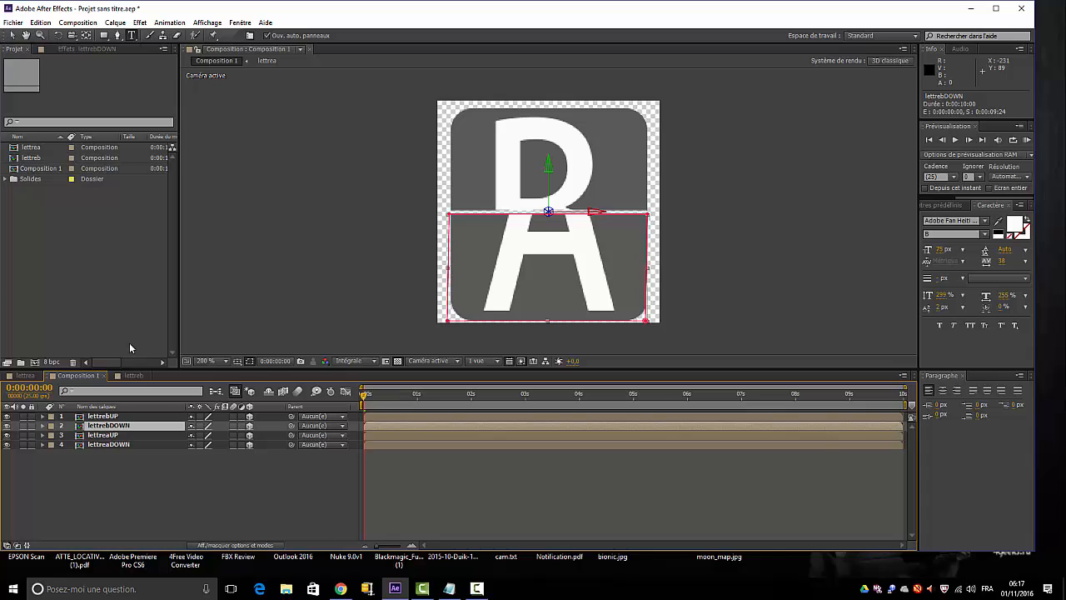
left_click(31, 158)
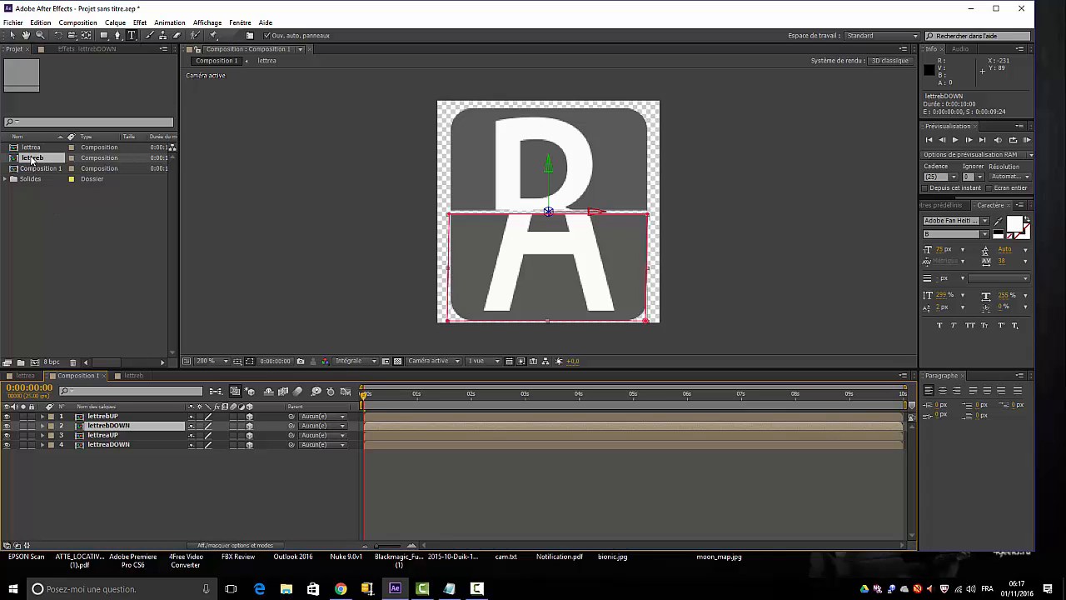
left_click_drag(31, 158, 98, 429)
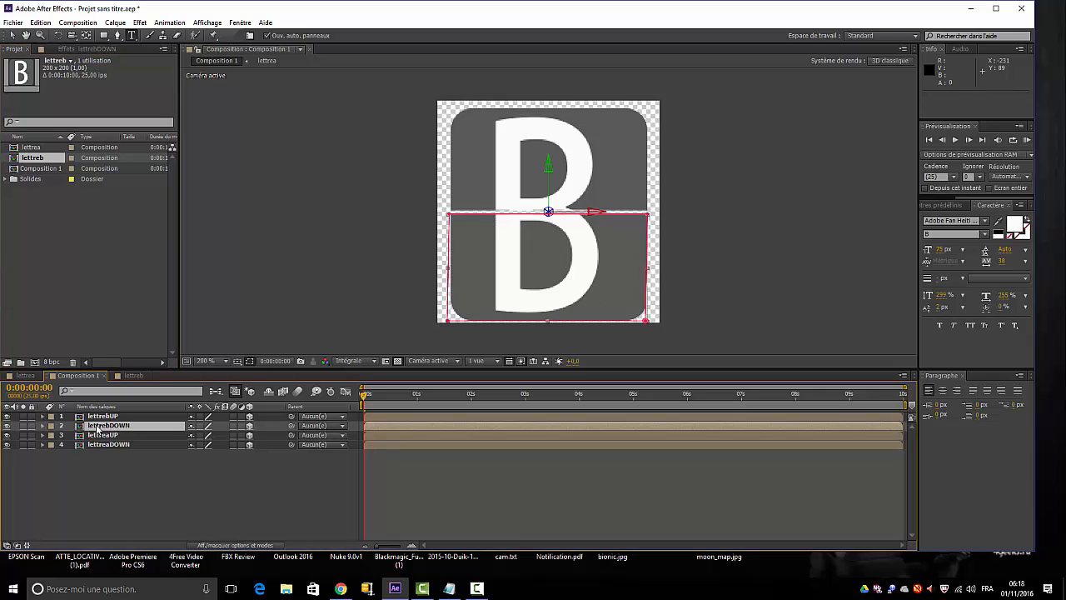
left_click(169, 502)
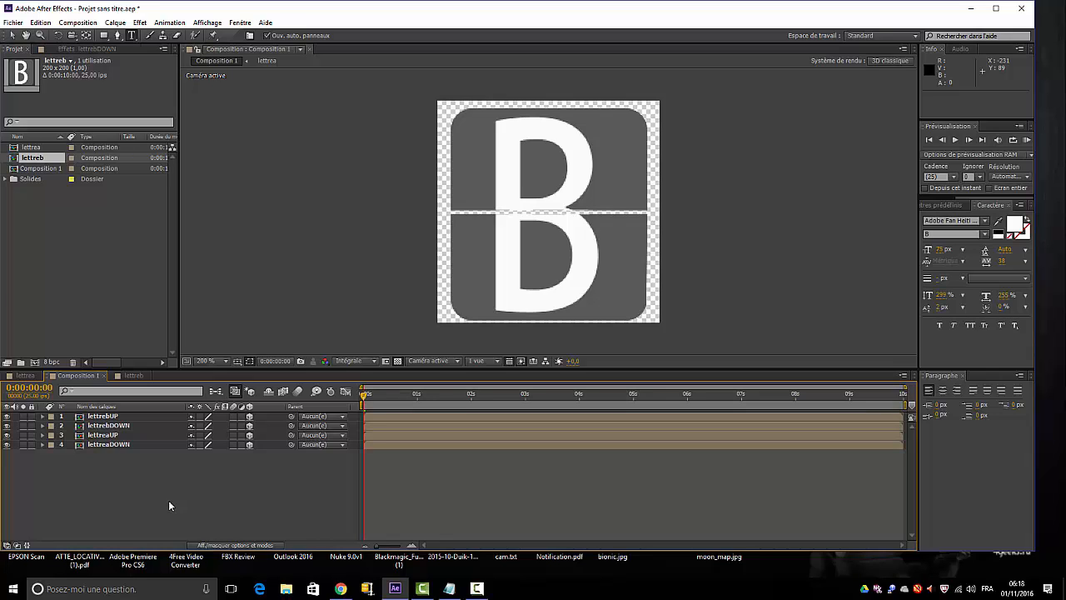
Scrub the start of the timeline, then hide and show lettrebUP and lettrebDOWN to check the letter A beneath
left_click(94, 434)
mouse_move(369, 396)
left_mouse_down()
mouse_move(399, 402)
mouse_move(356, 406)
mouse_move(399, 402)
mouse_move(363, 405)
left_mouse_up()
left_click(7, 415)
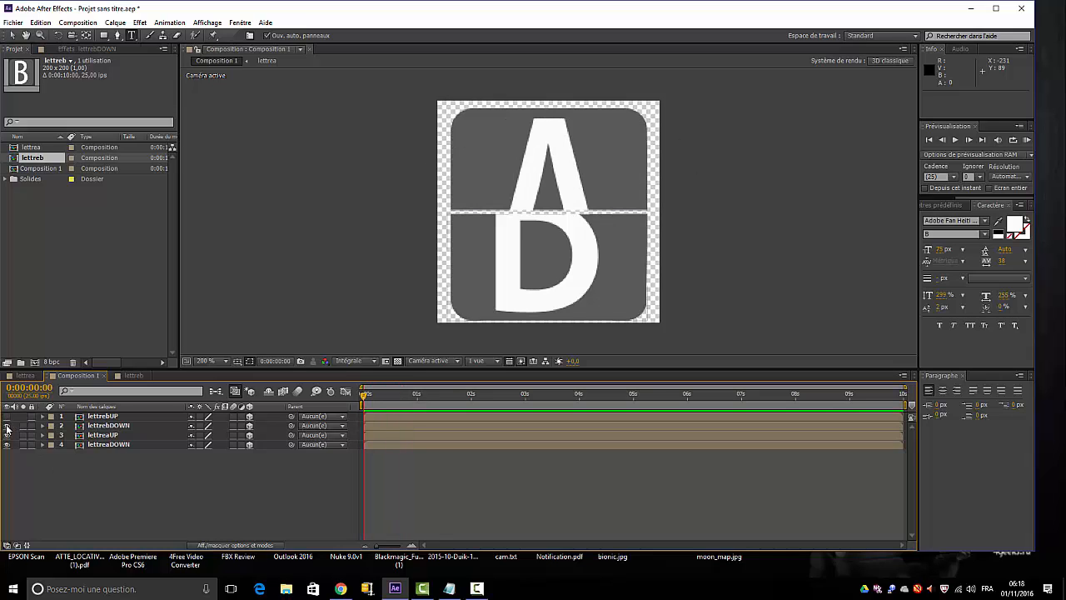
left_click(6, 426)
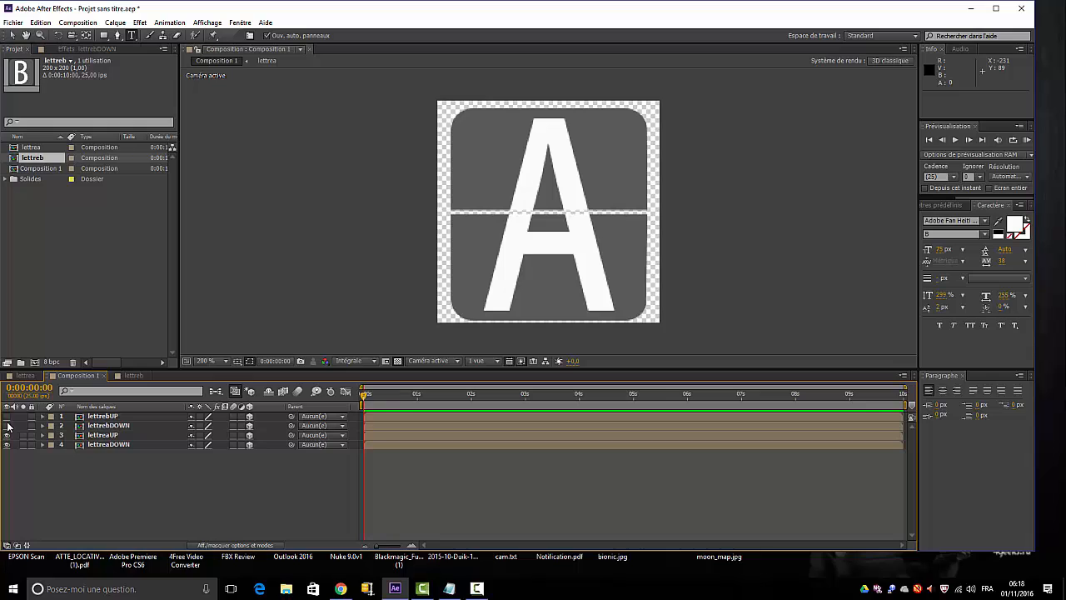
left_click(7, 415)
left_click(7, 425)
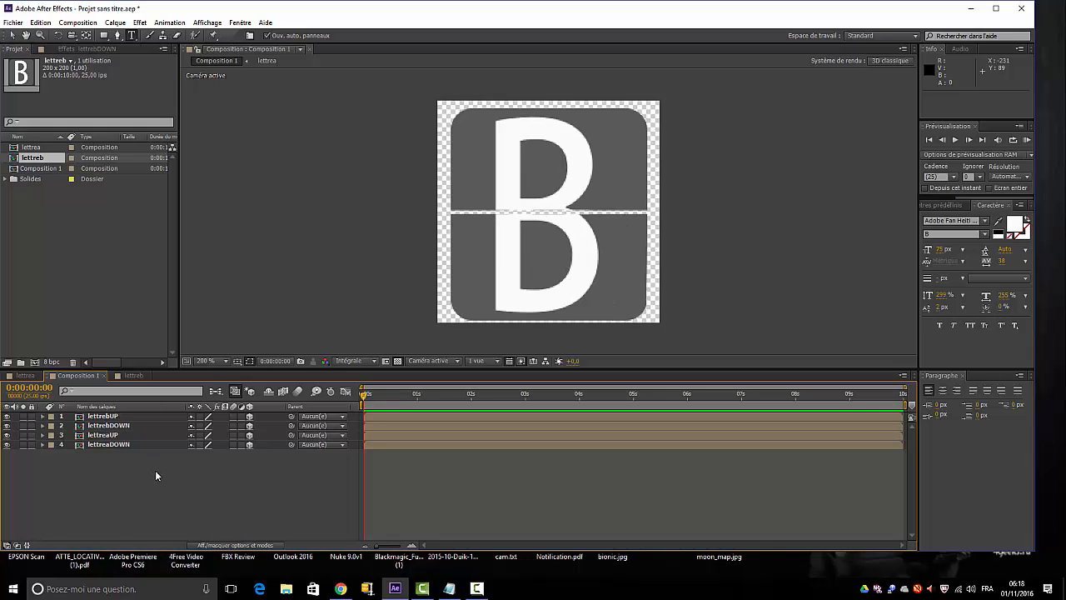
Expand the lettrebUP layer's transform properties down to its opacity expression
left_click(117, 416)
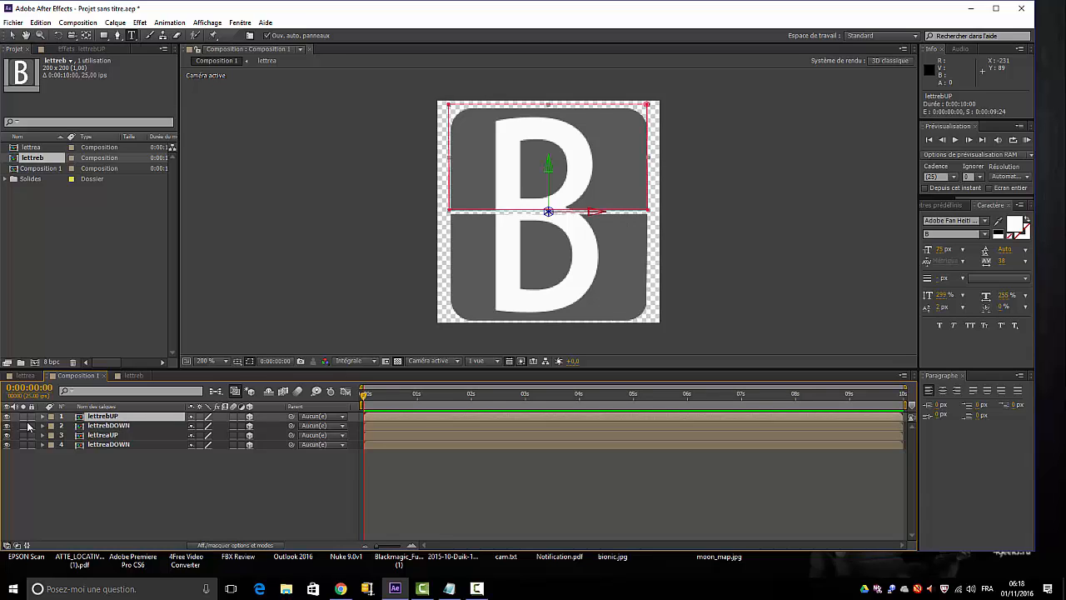
left_click(43, 417)
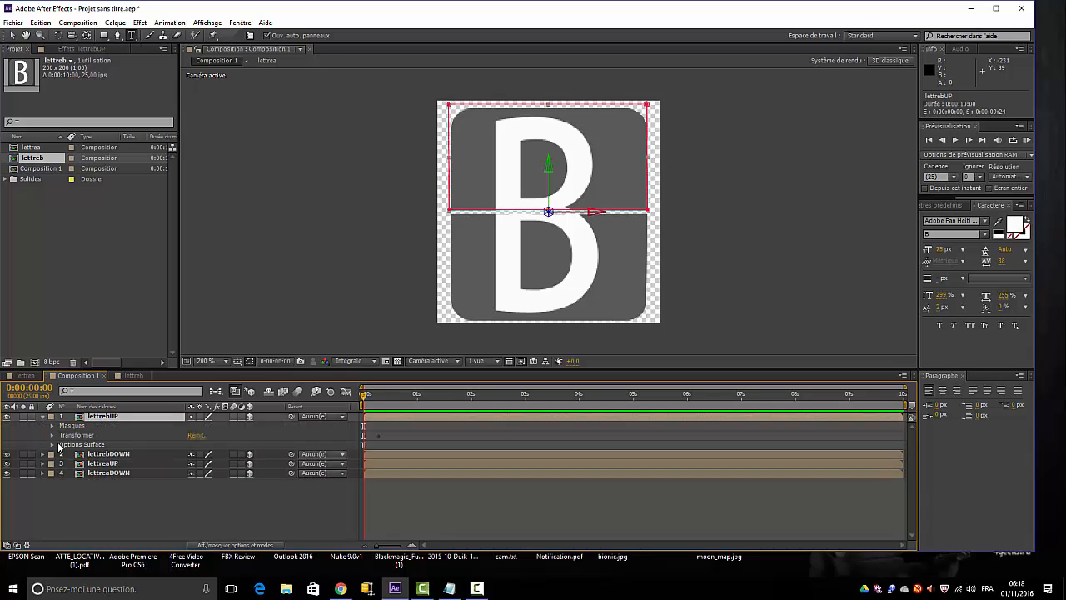
left_click(51, 435)
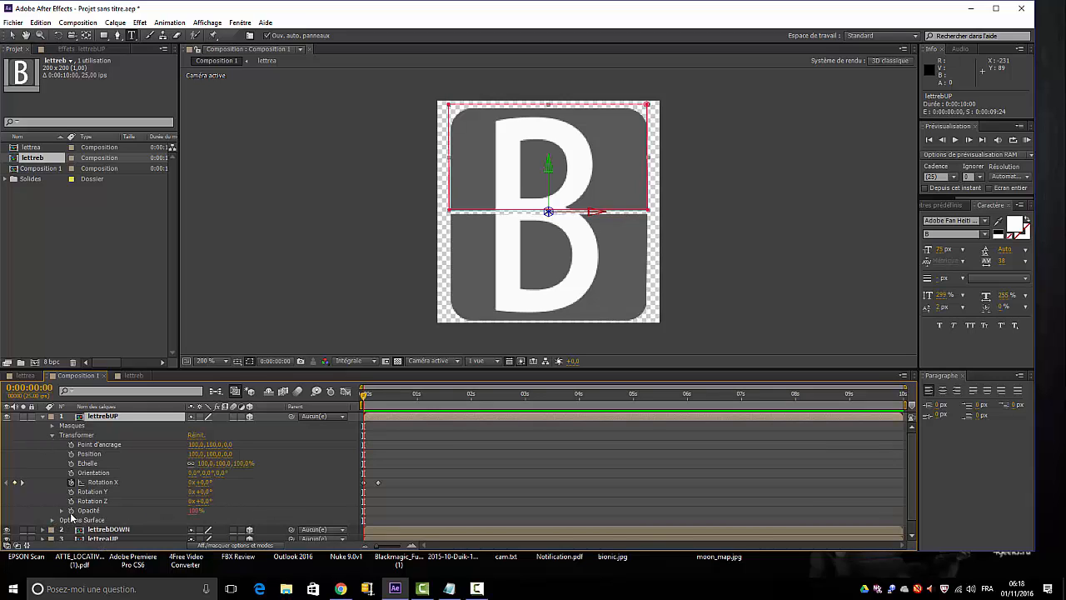
left_click(61, 511)
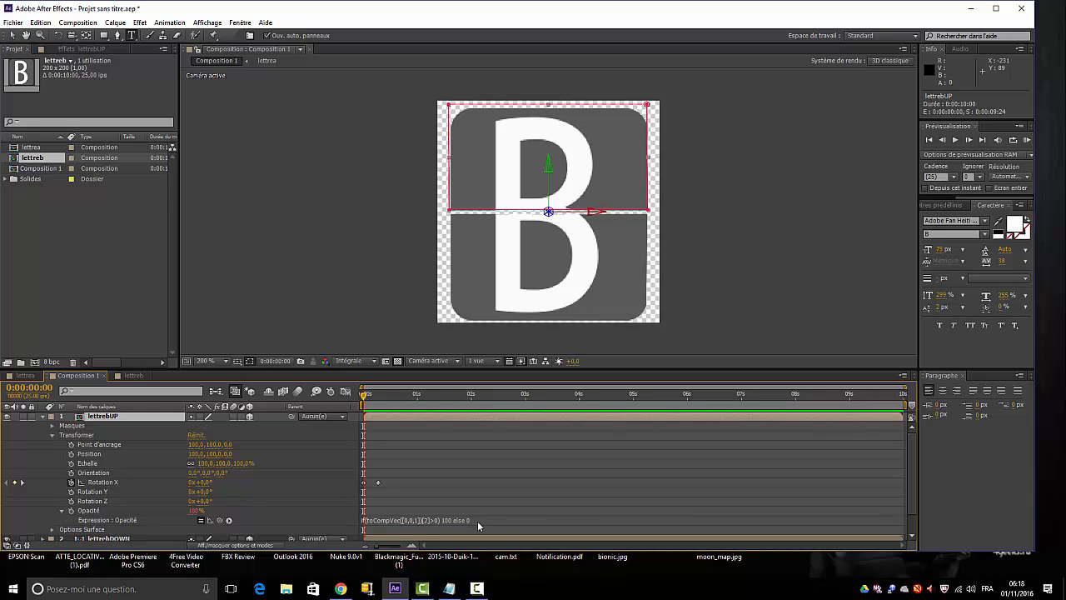
Switch to expression.txt in Notepad, copy the two-line expression starting with "r = thisComp.layer (index + 2). transform.xRotation;", and return to After Effects
left_click(449, 588)
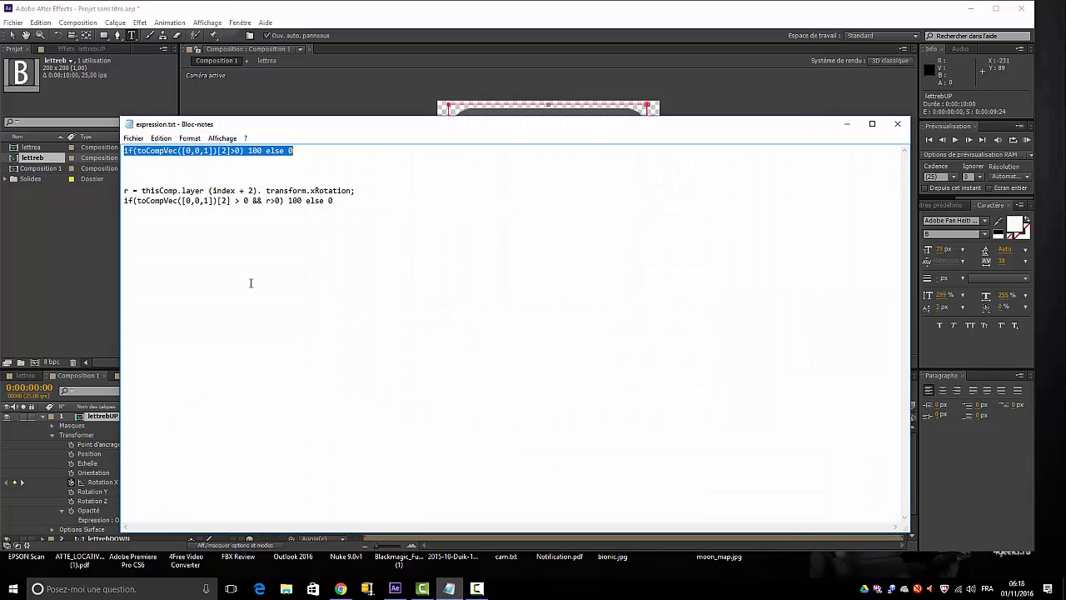
left_click_drag(123, 191, 351, 208)
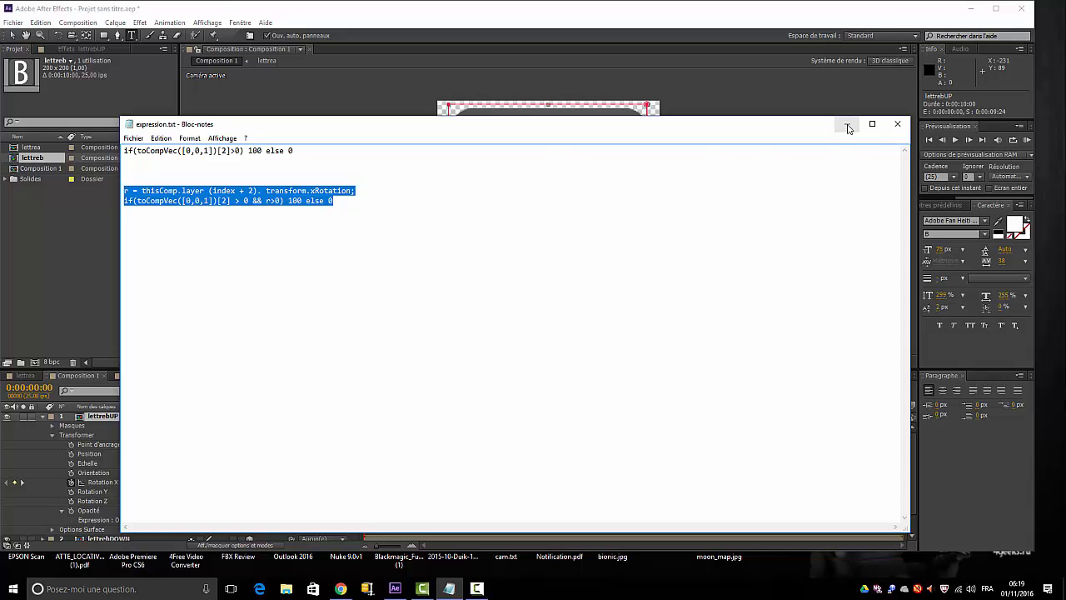
right_click(273, 192)
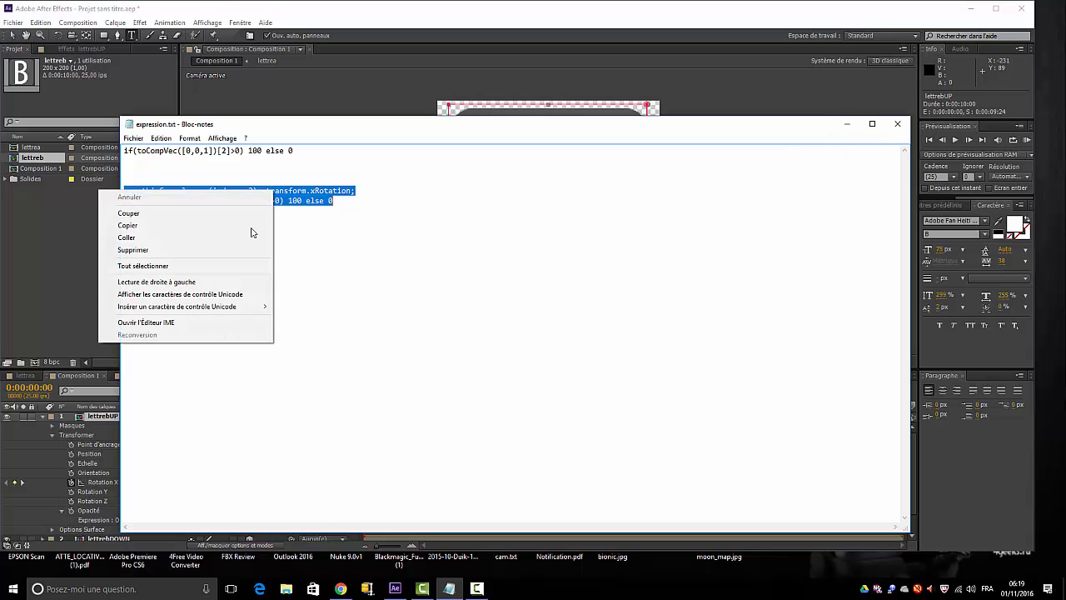
left_click(137, 225)
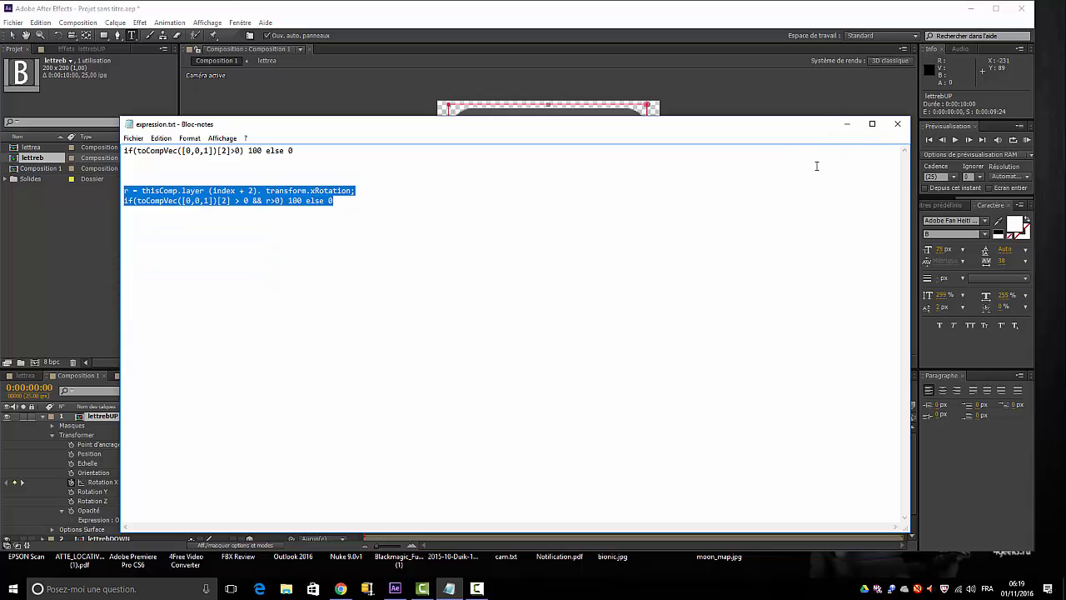
left_click(845, 123)
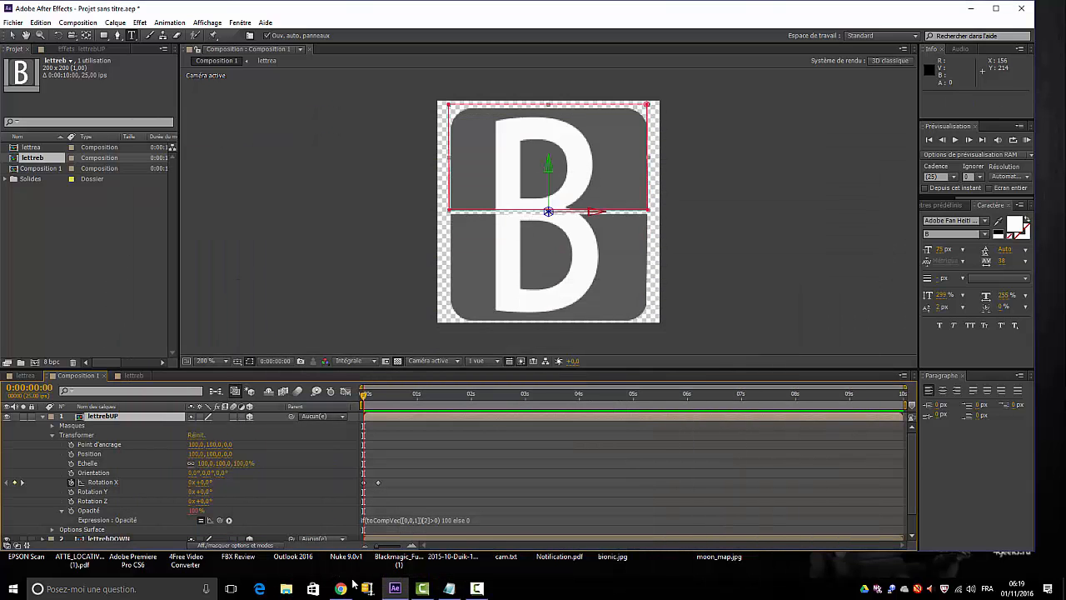
Replace lettrebUP's opacity expression with "r = thisComp.layer (index + 2). transform.xRotation; if(toCompVec([0,0,1])[2] > 0 && r>0) 100 else 0"
left_click(476, 518)
key("BackSpace")
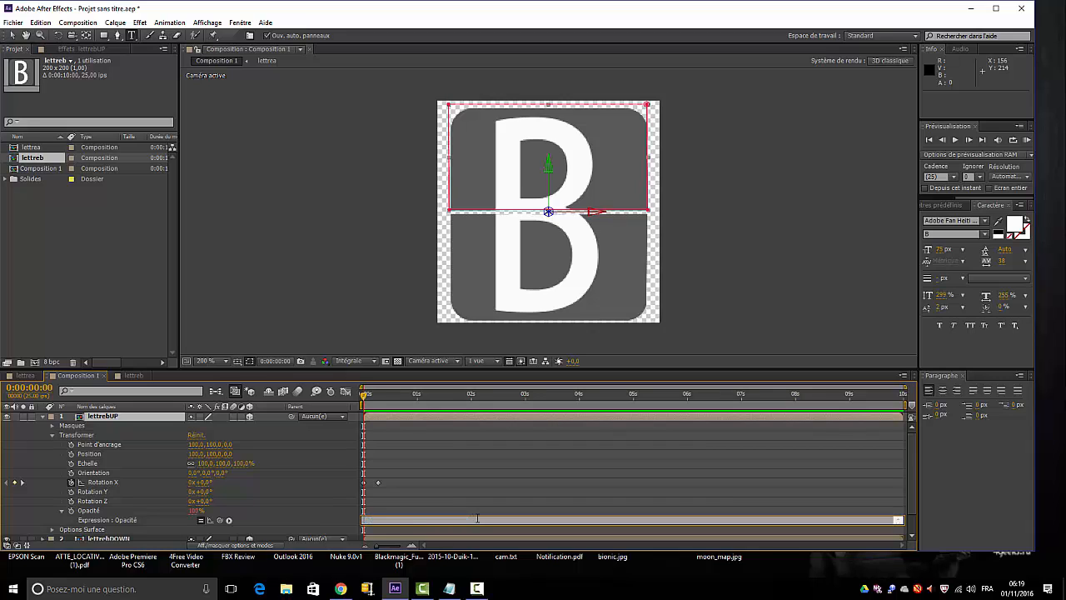
right_click(374, 521)
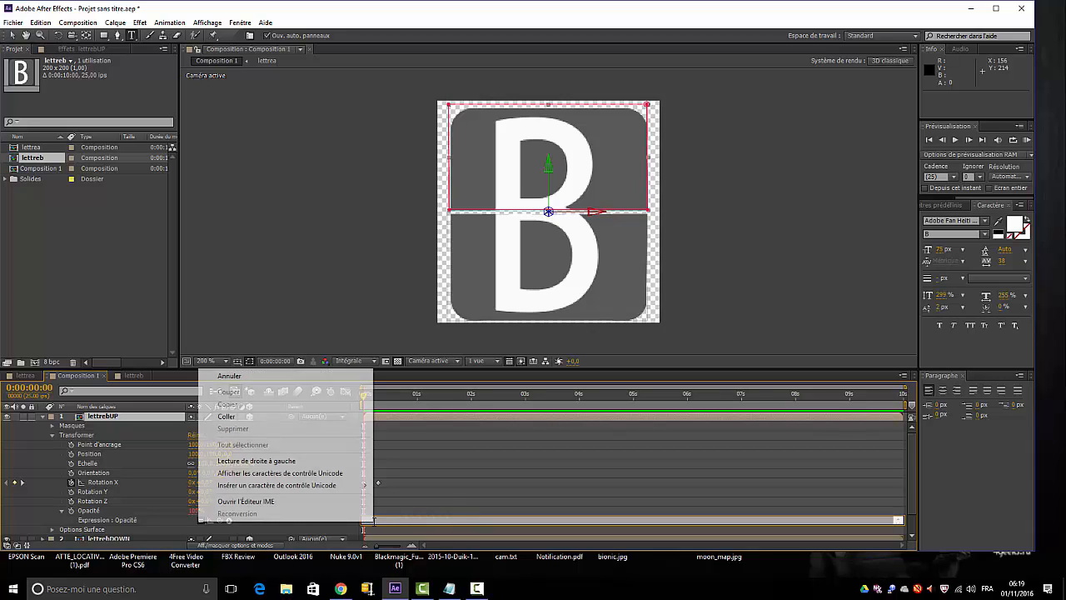
left_click(236, 417)
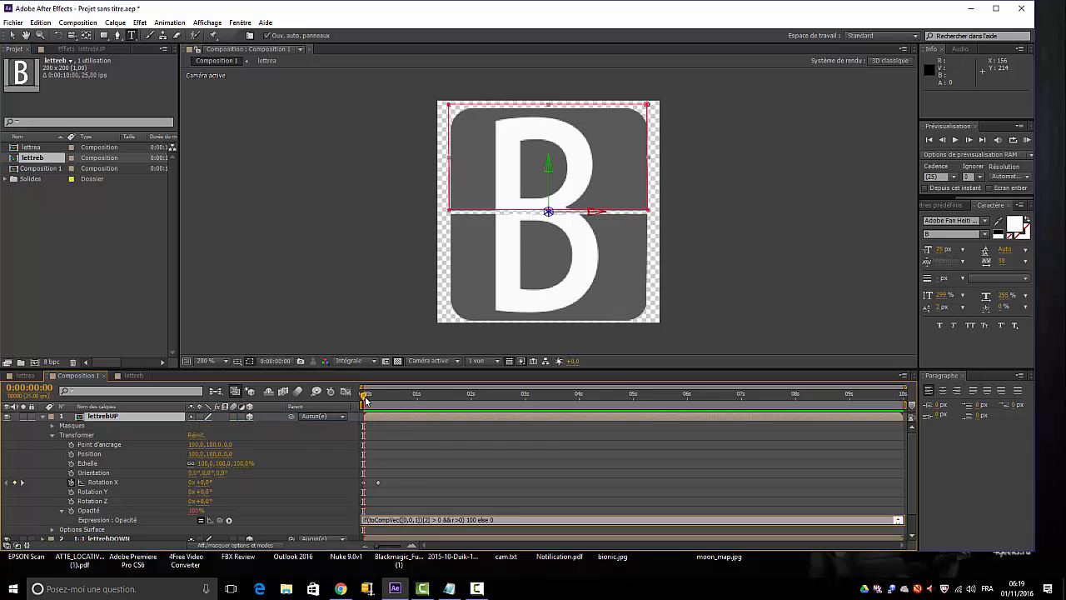
mouse_move(364, 396)
left_mouse_down()
mouse_move(414, 406)
mouse_move(349, 409)
left_mouse_up()
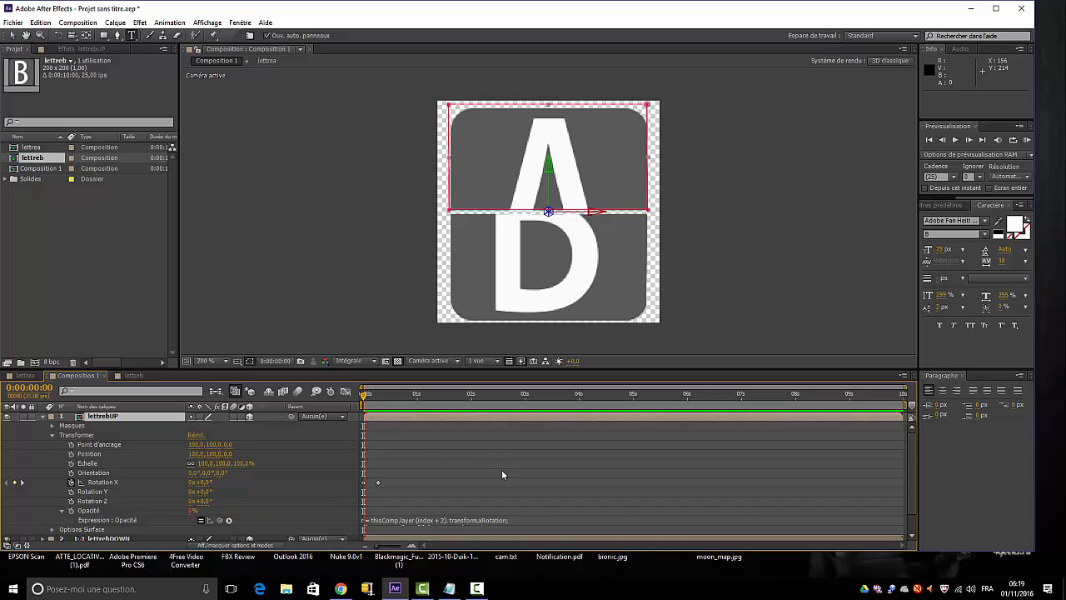
Scrub the first frames of the composition to preview the upper half's flip with its opacity expression
left_click(322, 529)
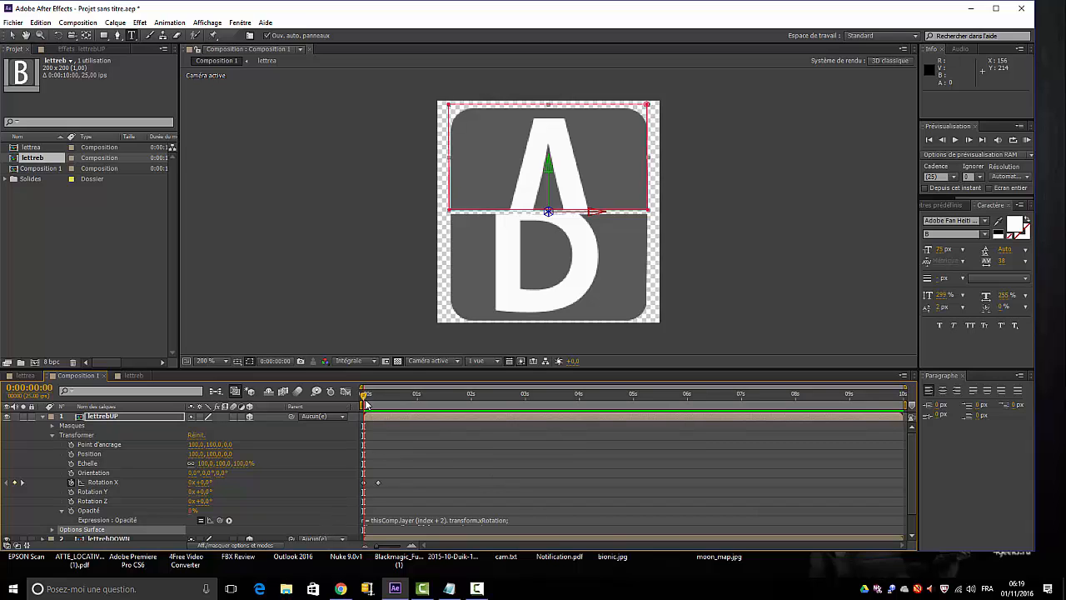
left_click_drag(365, 396, 343, 422)
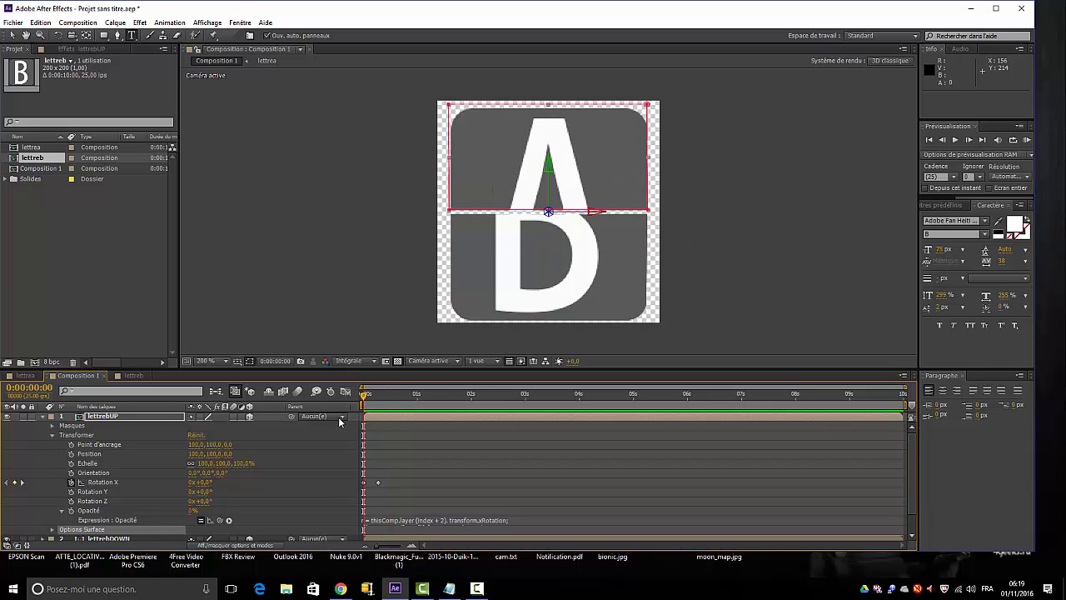
left_click(279, 513)
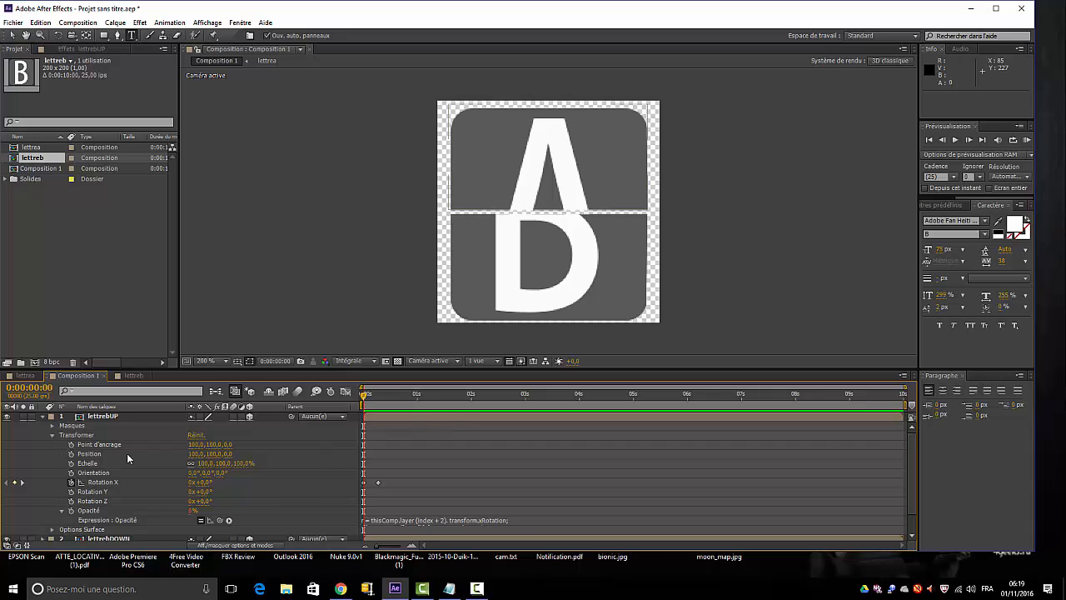
Collapse lettrebUP, expand lettrebDOWN's transform properties and add an expression to its Opacity
left_click(42, 416)
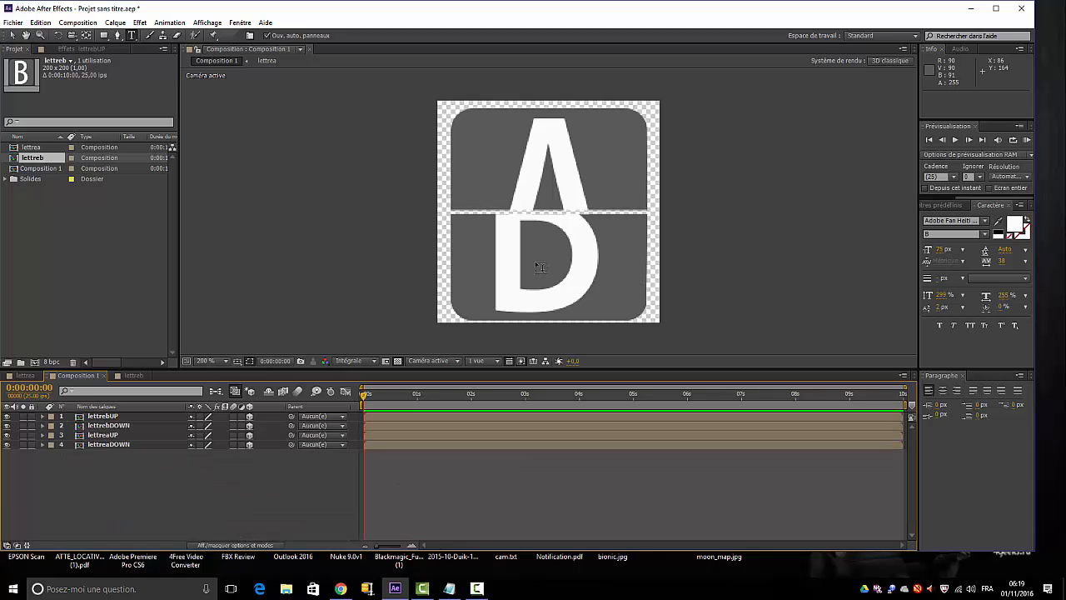
left_click(43, 425)
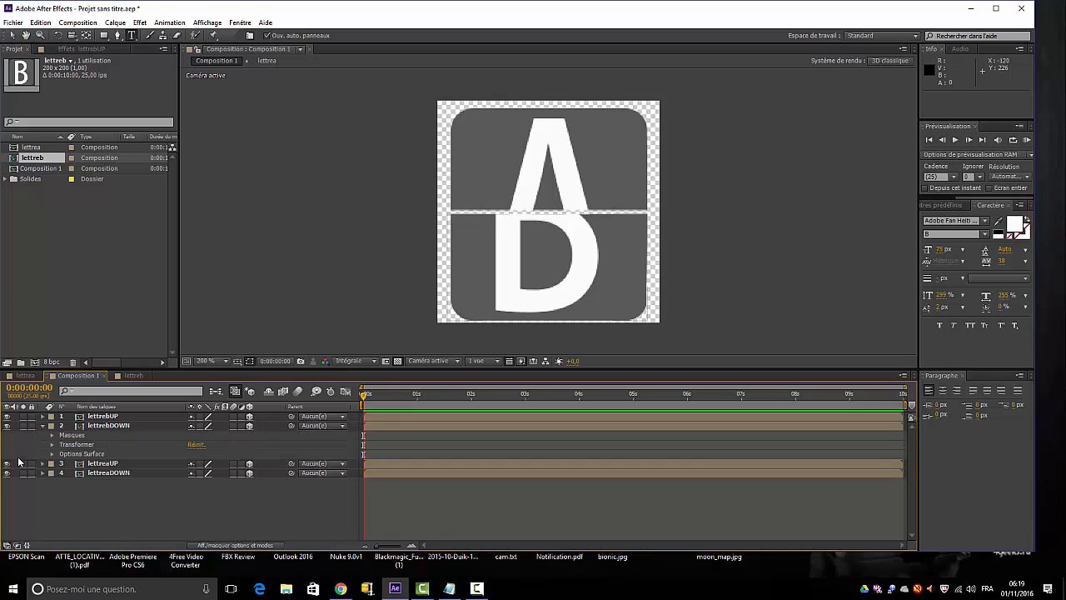
left_click(52, 444)
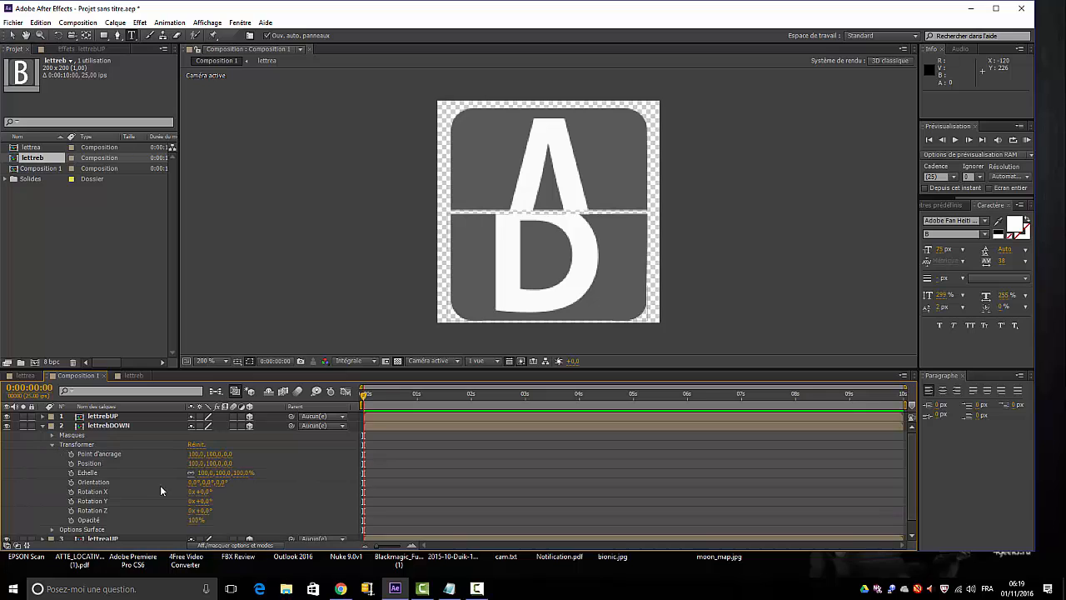
left_click(72, 520, "alt")
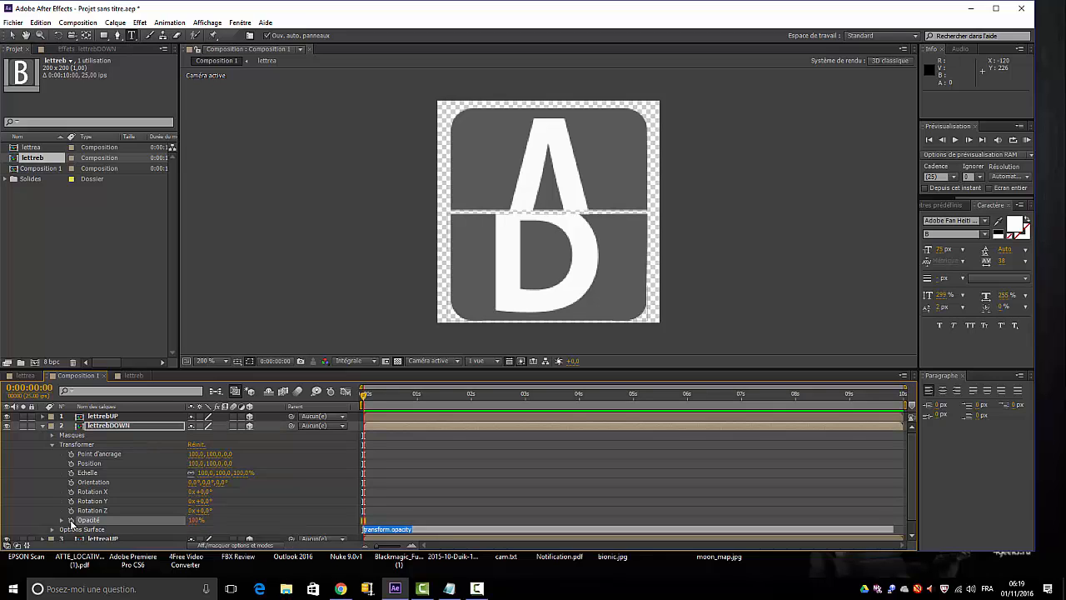
Link lettrebDOWN's opacity expression to lettreaUP's X Rotation, giving thisComp.layer("lettreaUP").transform.xRotation
left_click(914, 475)
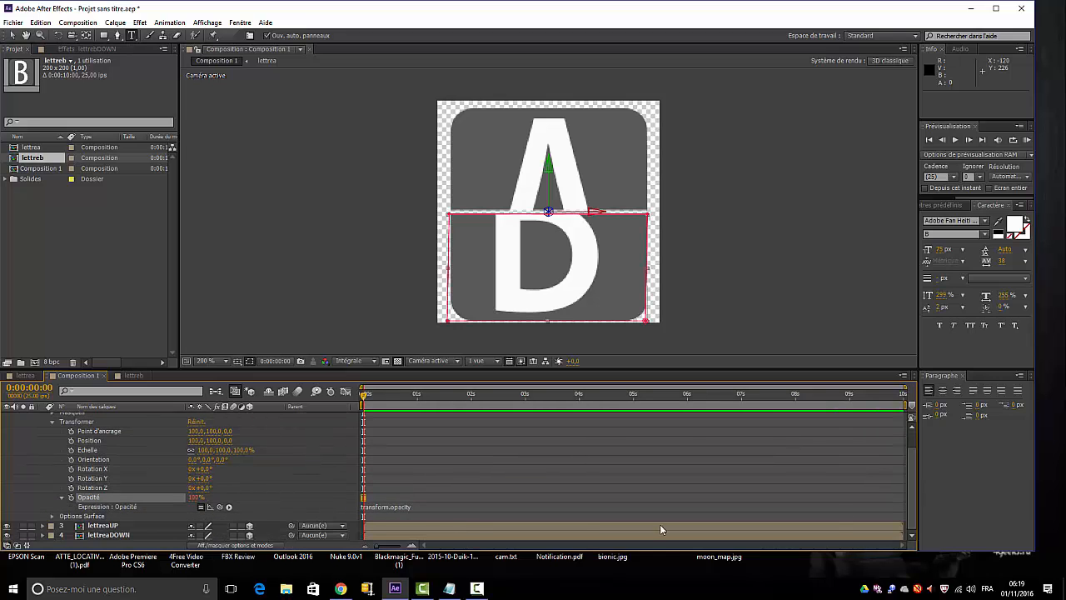
left_click(42, 528)
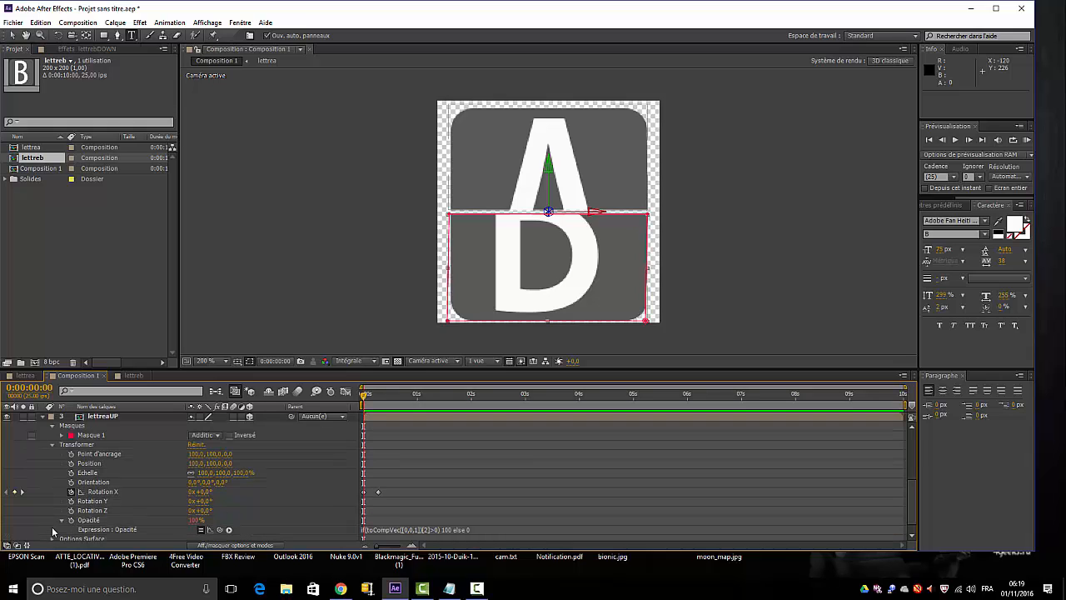
left_click_drag(910, 508, 911, 482)
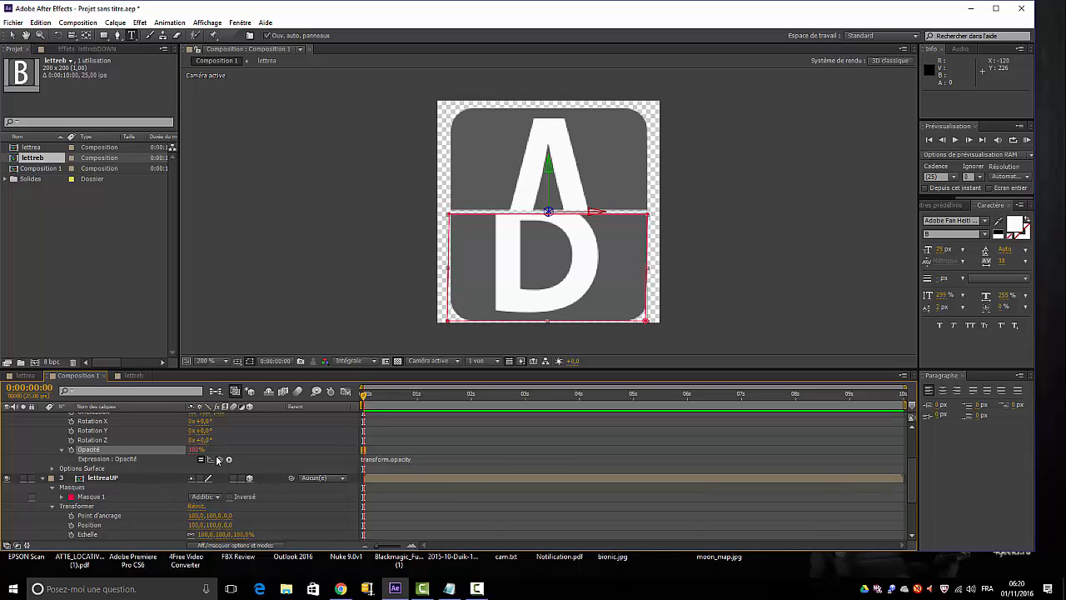
left_click_drag(220, 459, 105, 486)
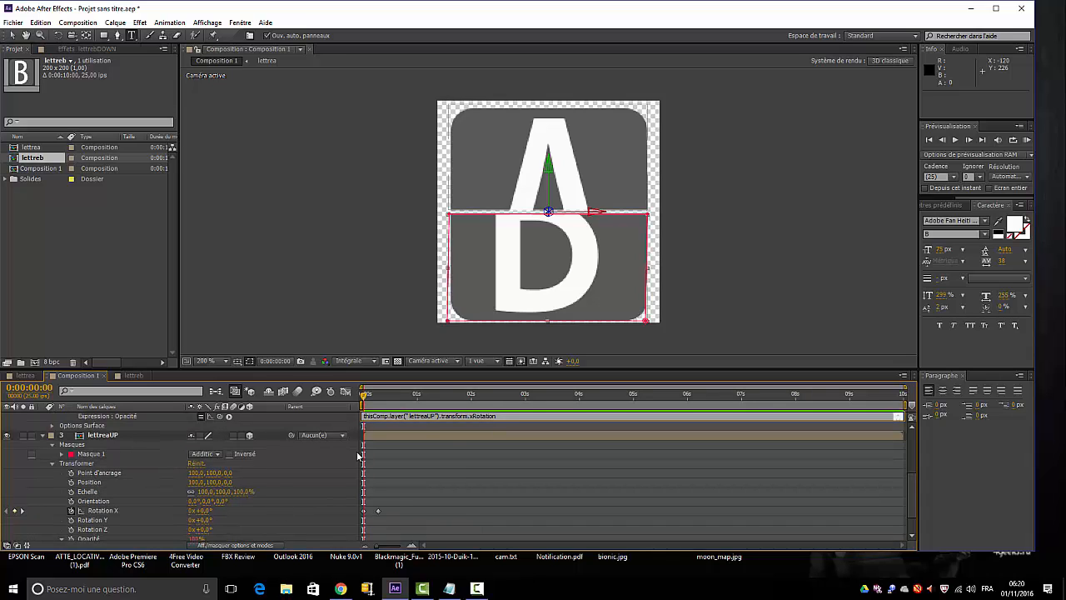
left_click(305, 496)
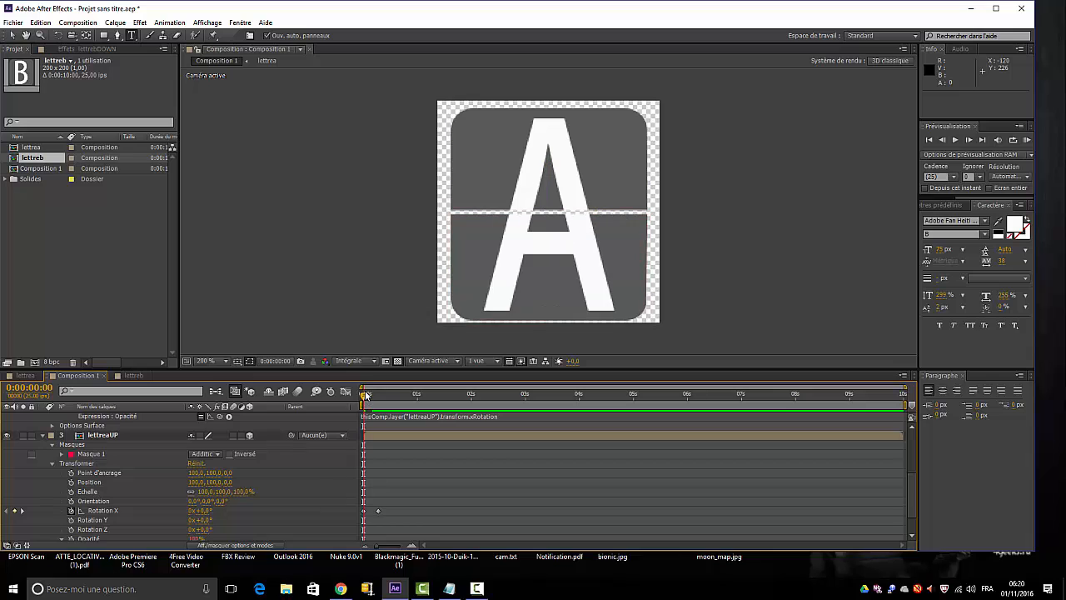
Preview the flip from the first frame and review lettrebUP's full two-line opacity expression
left_click_drag(364, 394, 347, 407)
left_click_drag(915, 500, 914, 425)
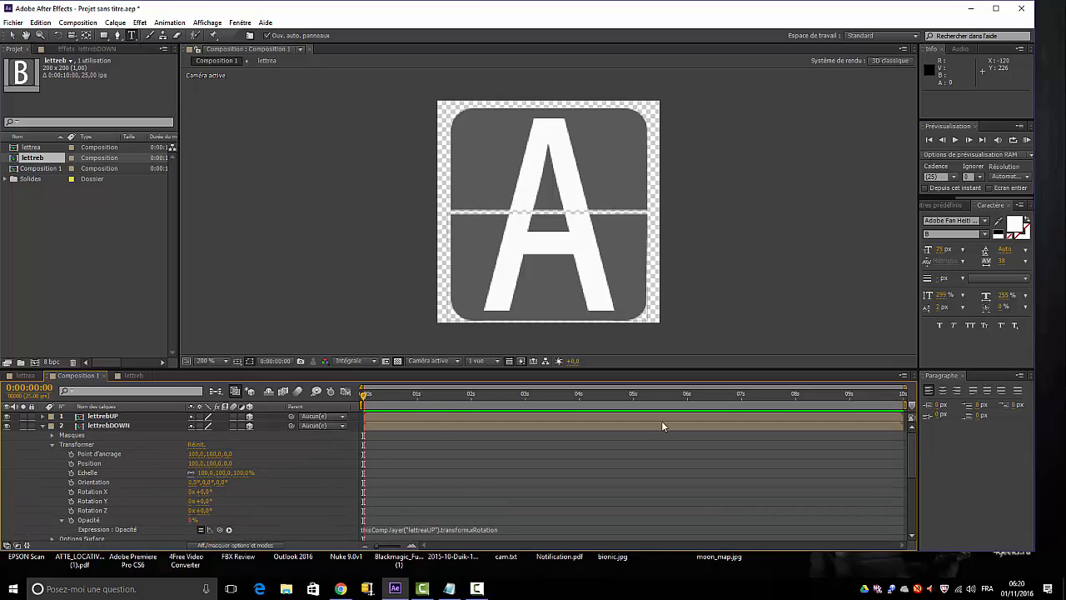
left_click(51, 415)
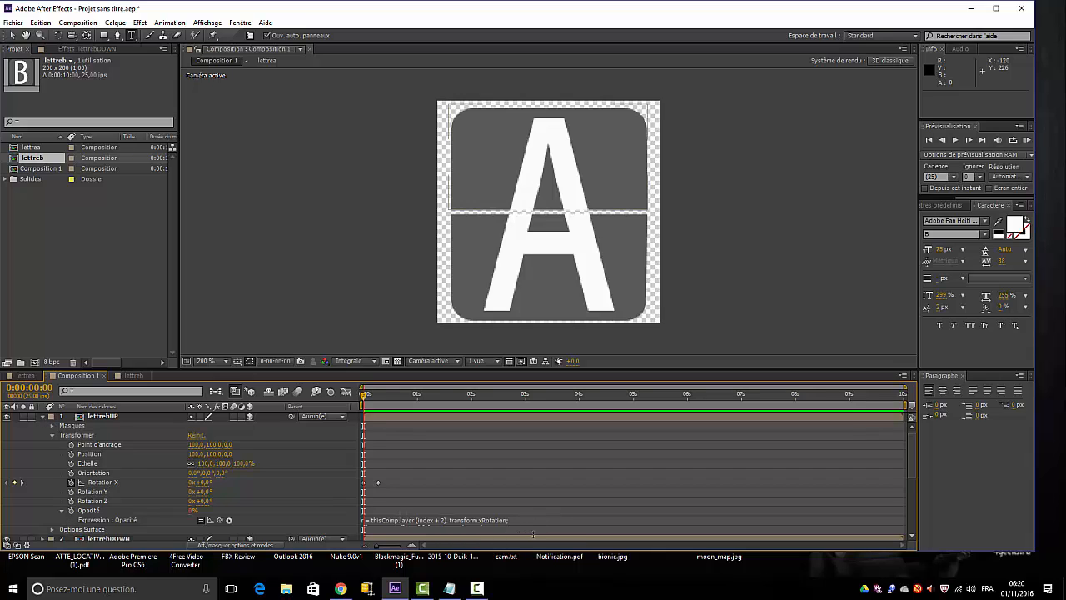
left_click(533, 524)
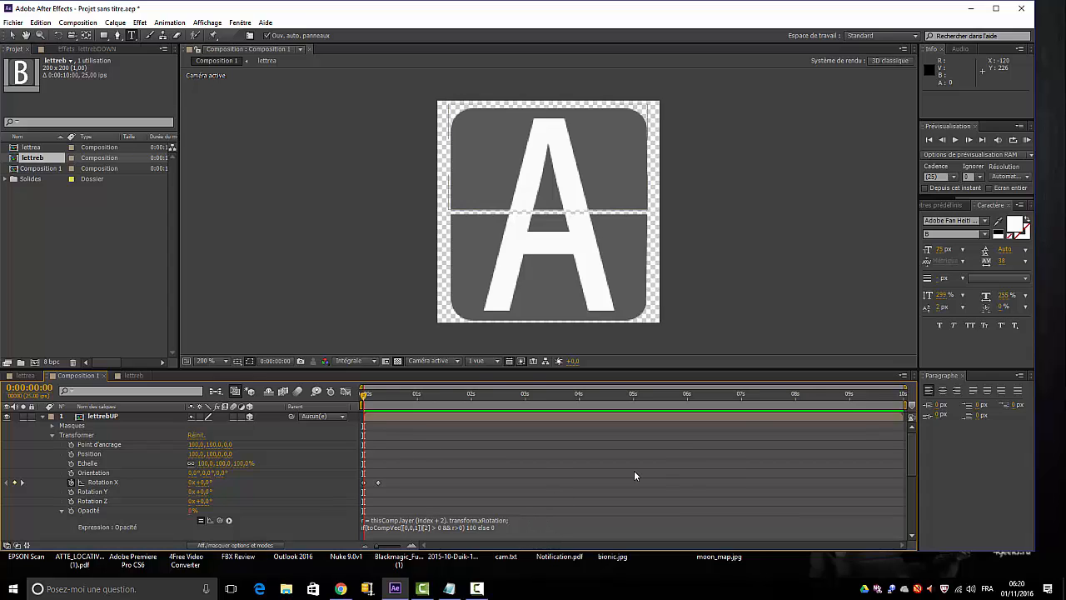
key("space")
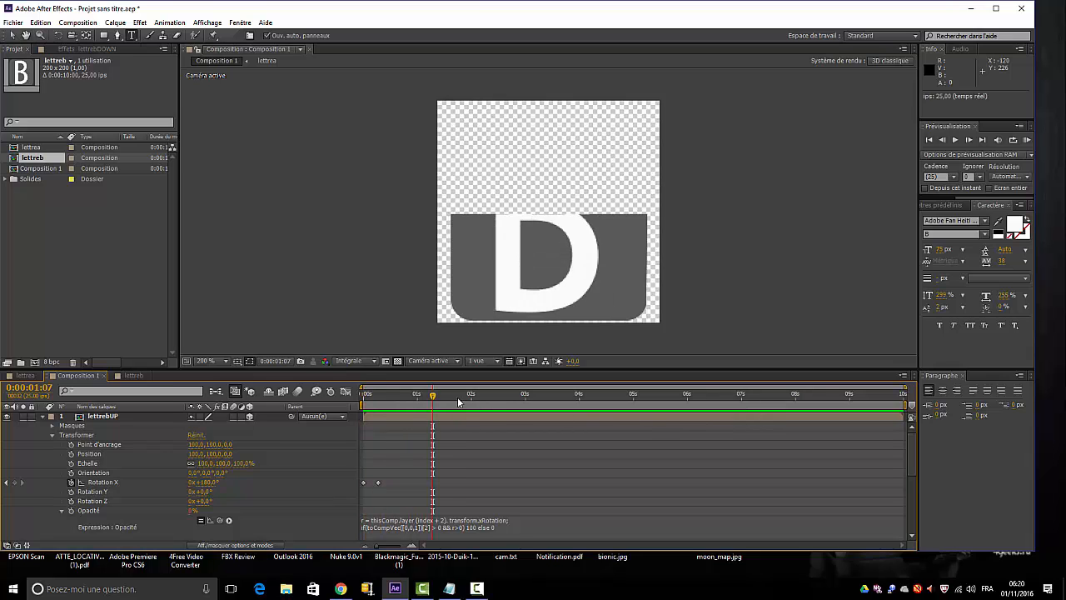
left_click_drag(432, 395, 350, 409)
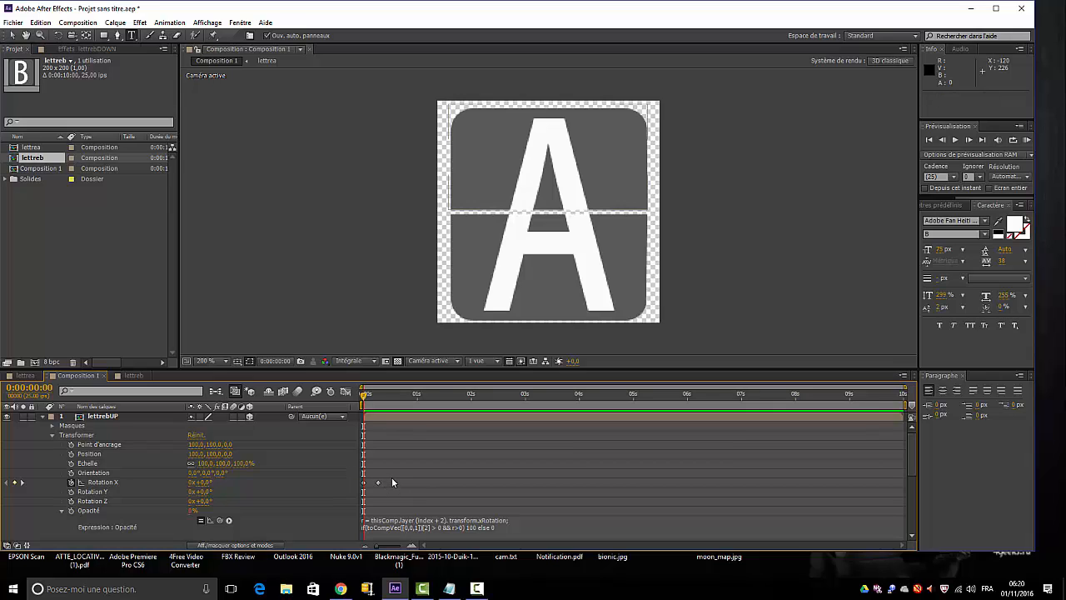
Shift lettrebUP's two X Rotation keyframes together so the first sits at 0:00:00:09, and collapse the layer
left_click_drag(389, 480, 352, 490)
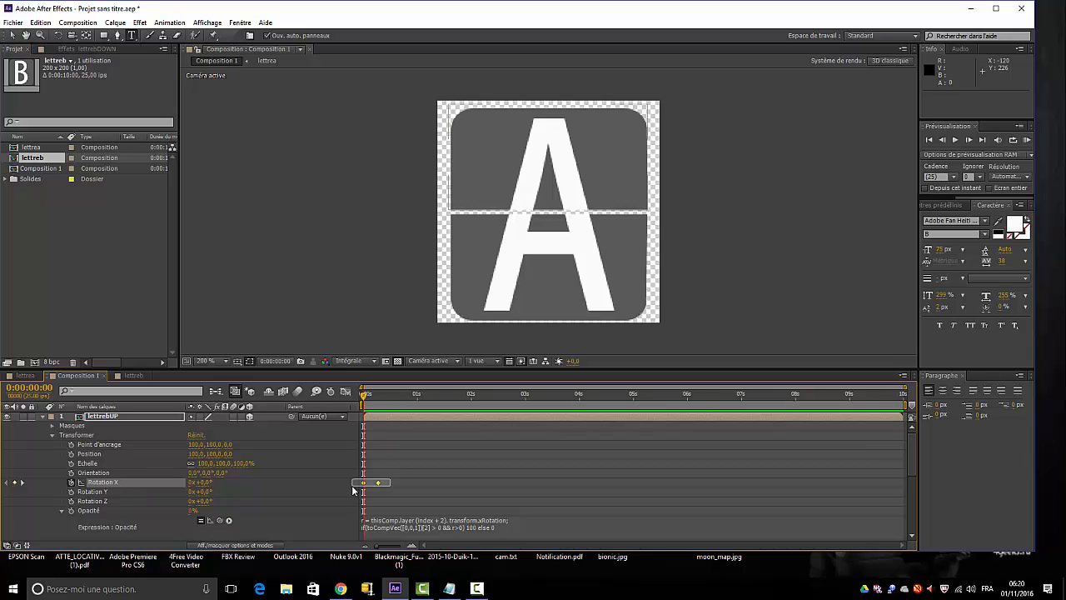
left_click_drag(353, 486, 383, 484)
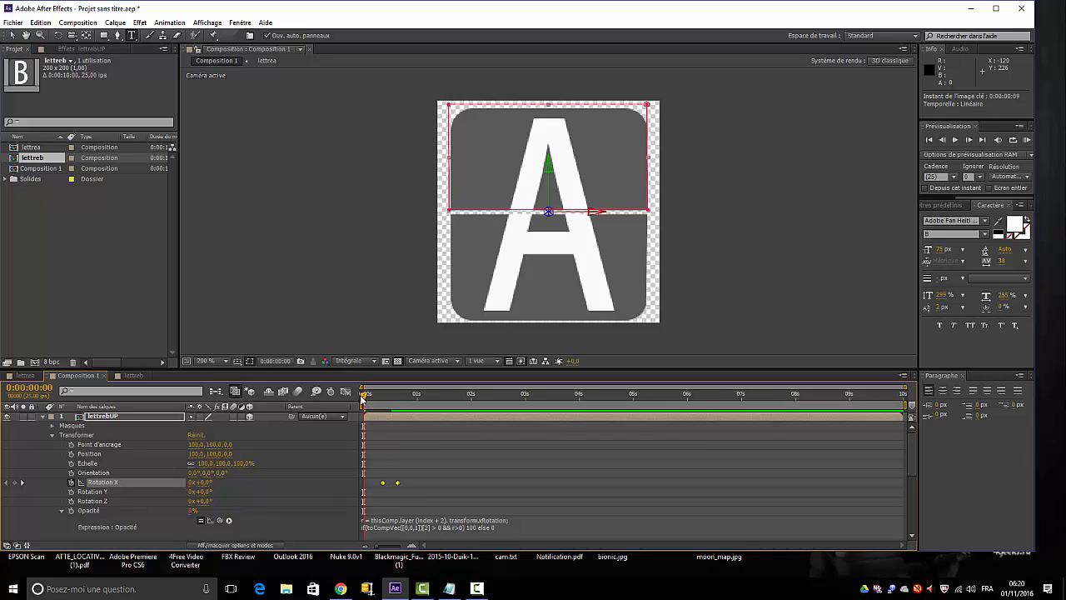
mouse_move(363, 398)
left_mouse_down()
mouse_move(407, 404)
mouse_move(363, 412)
left_mouse_up()
left_click(42, 416)
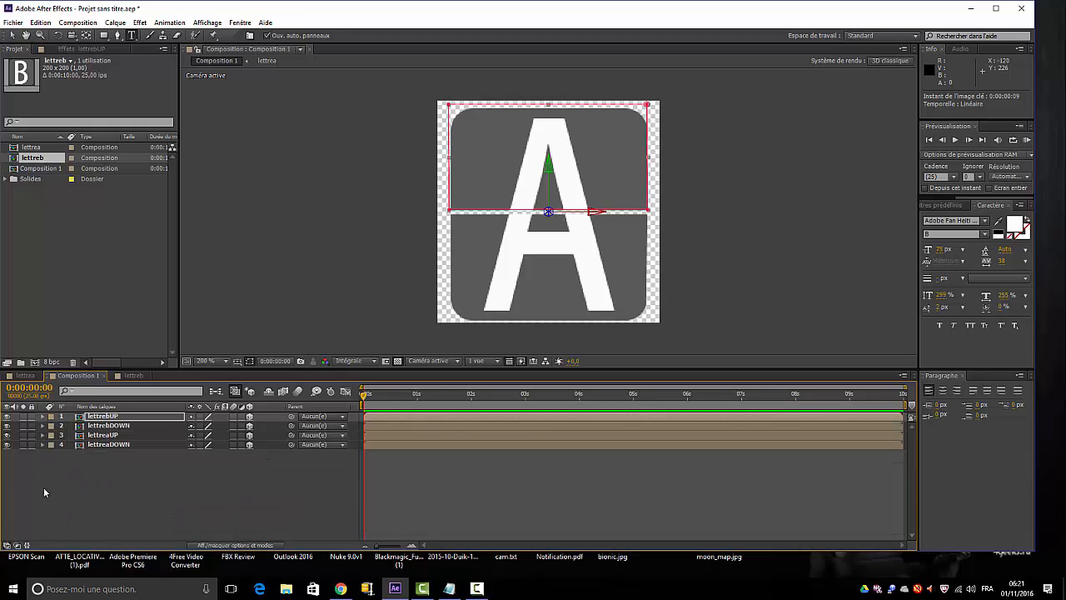
Duplicate the lettrea composition, open the copy and change its text layer's letter to C
left_click(31, 147)
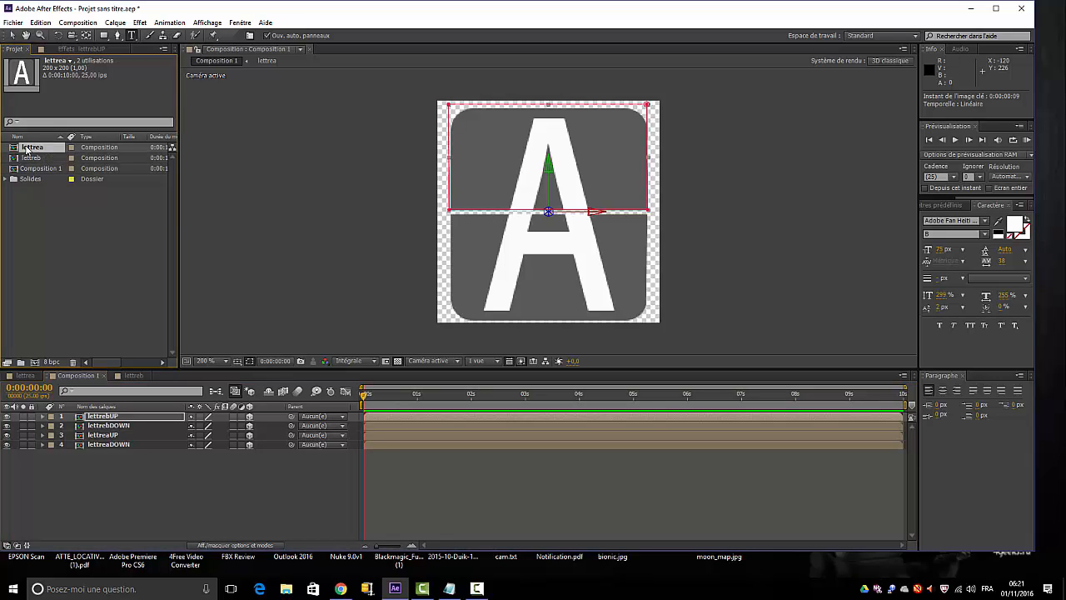
key("ctrl+d")
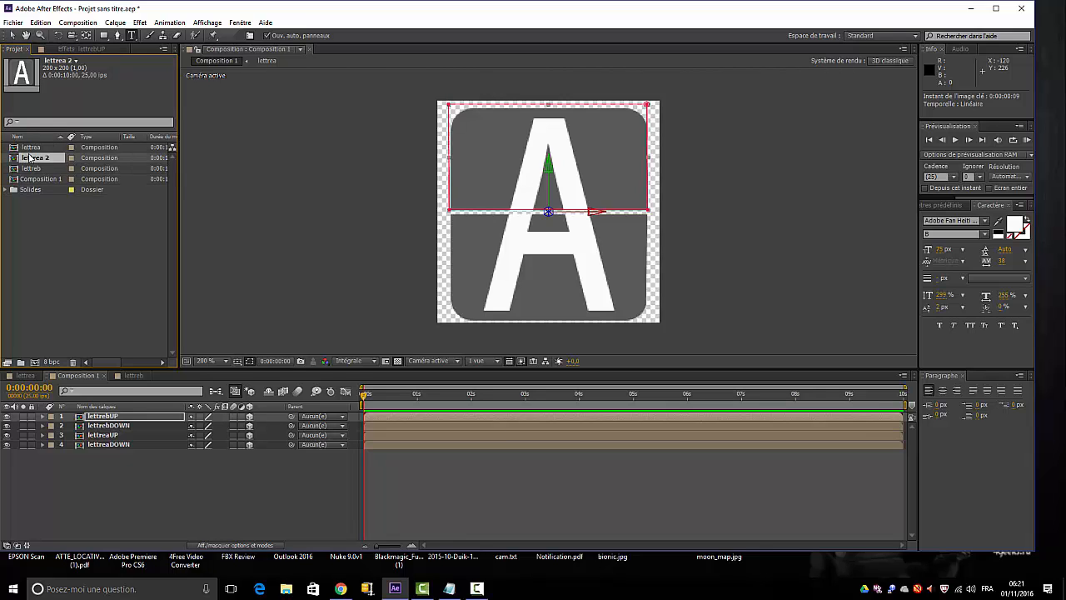
double_click(34, 157)
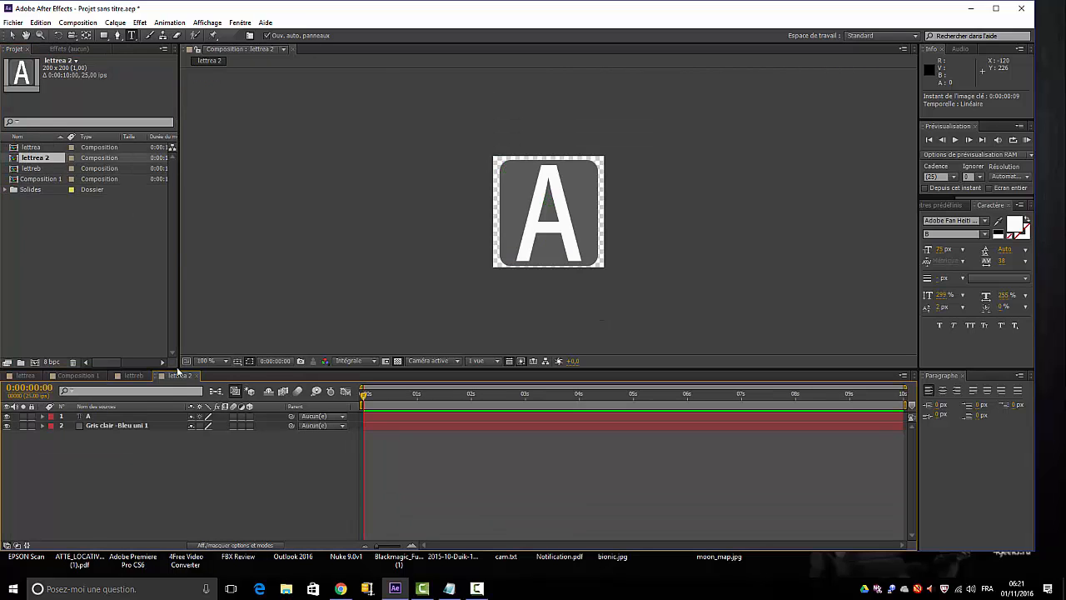
left_click(84, 417)
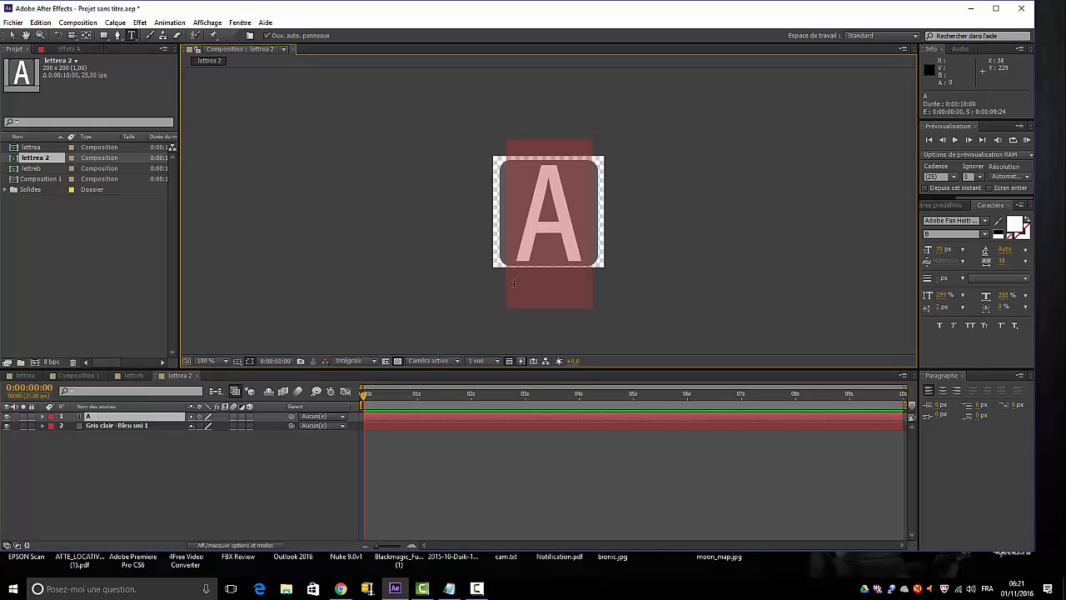
type("C")
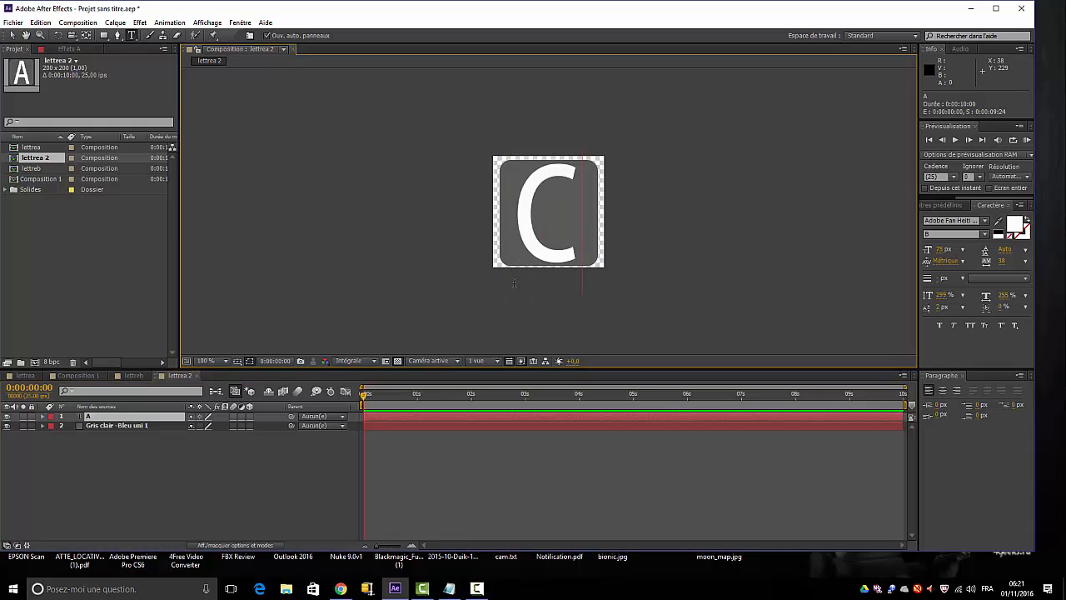
Return to Composition 1 and rename it "lettre animation" in the project
left_click(80, 376)
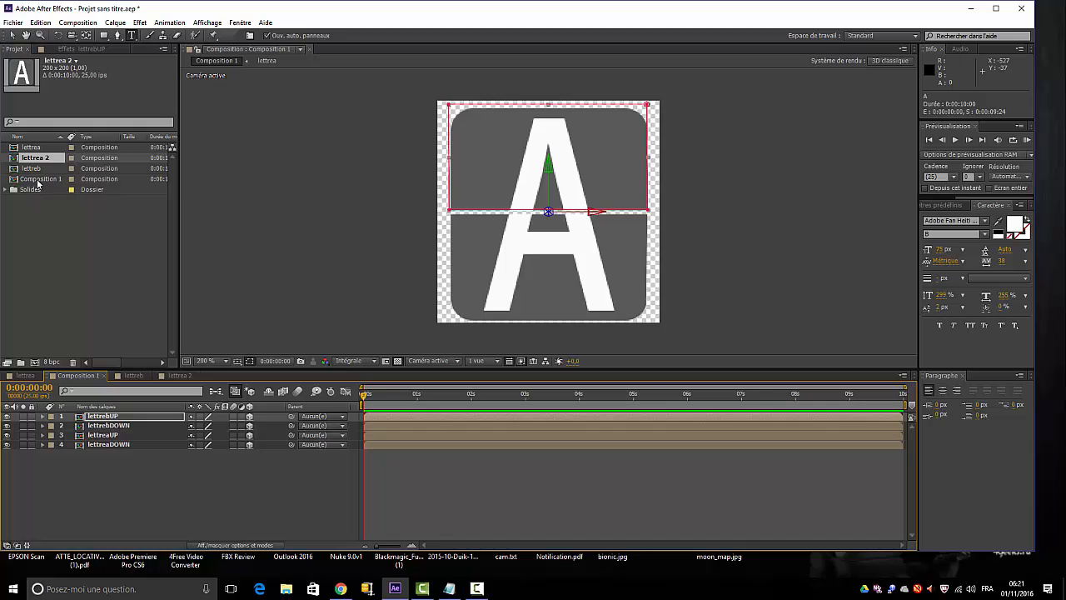
left_click(37, 179)
right_click(37, 178)
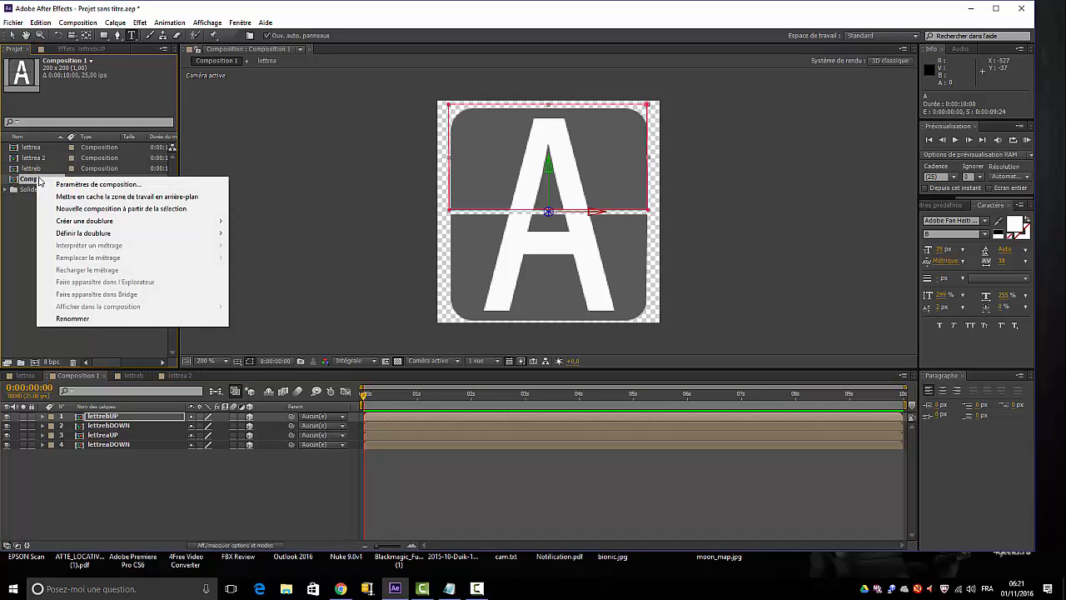
left_click(90, 320)
type("lettre")
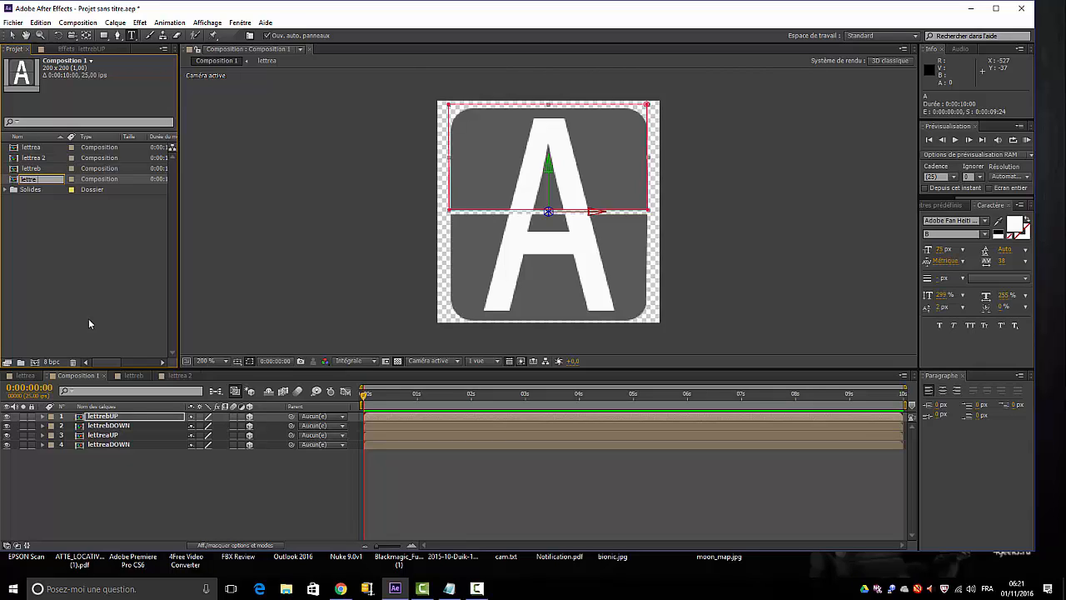
type(" animation")
left_click(59, 248)
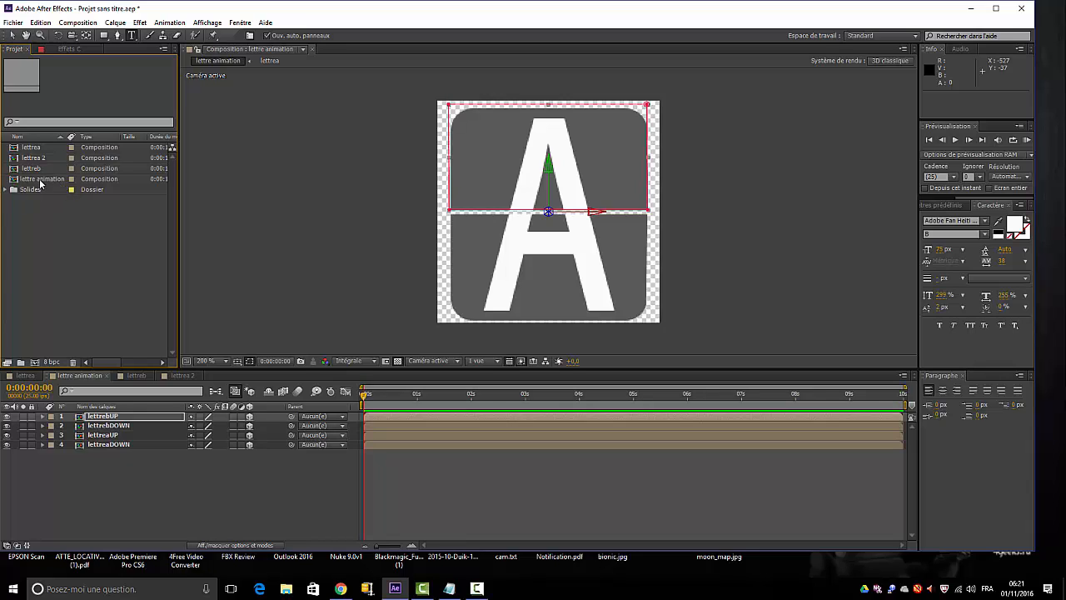
Duplicate the lettrebUP and lettrebDOWN layers and place the lettrebDOWN copy directly below the lettrebUP copy
left_click(106, 445)
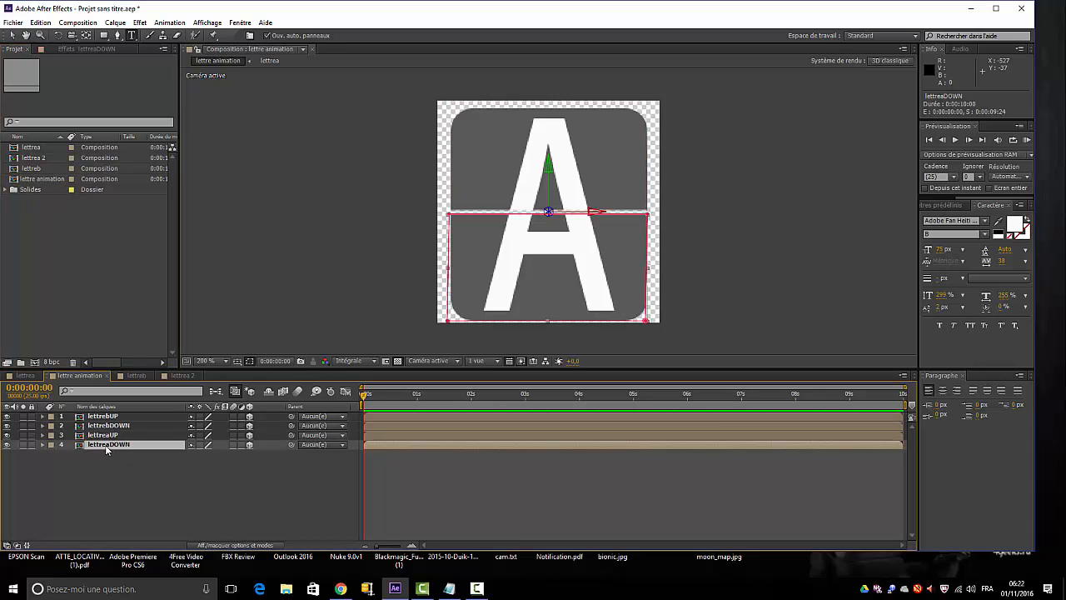
left_click(110, 426)
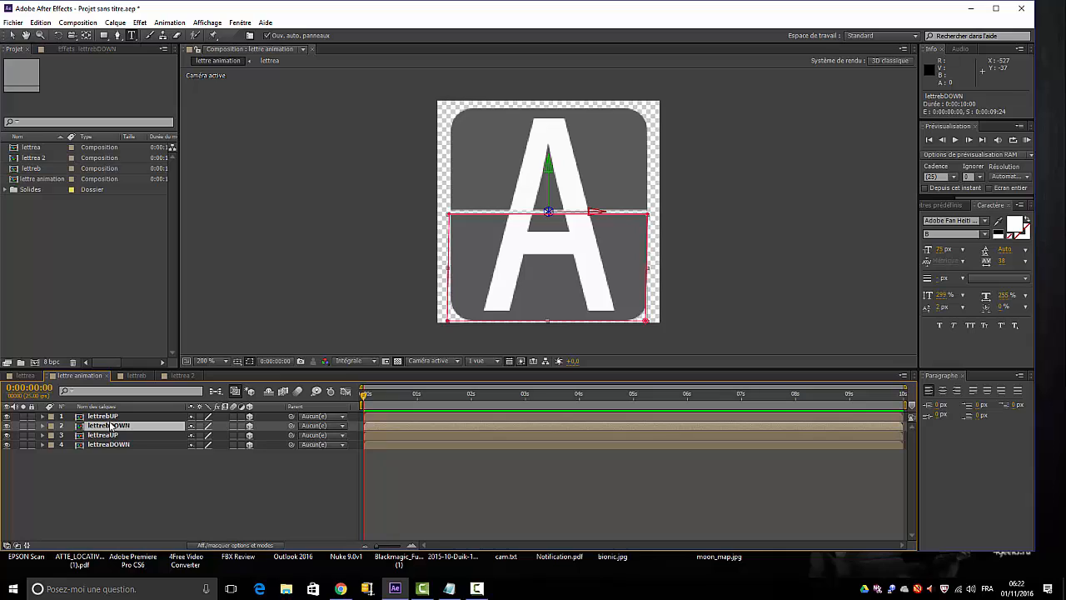
left_click(106, 415, "ctrl")
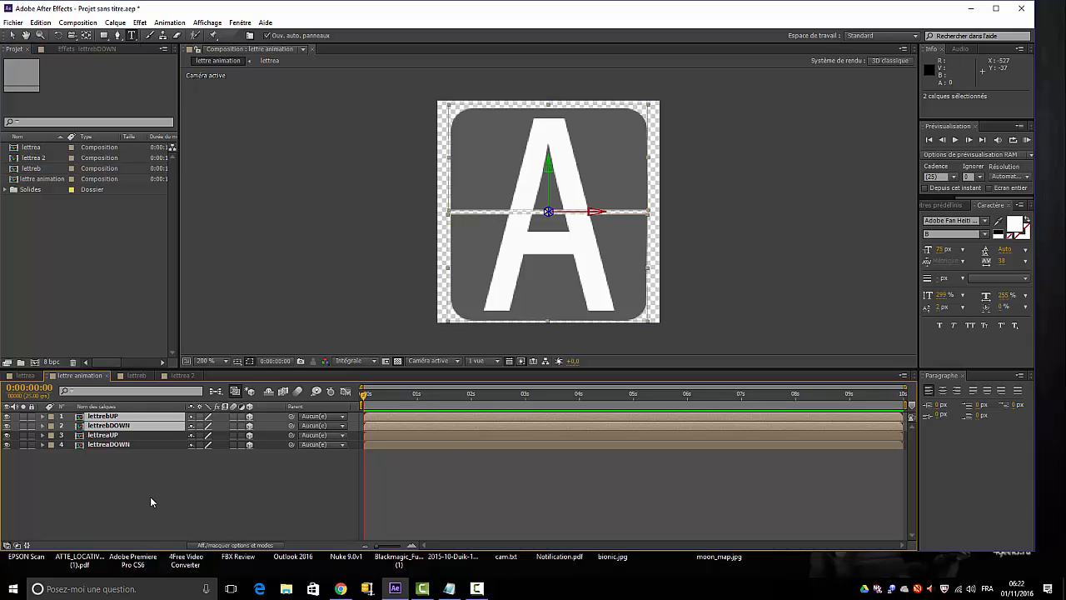
key("ctrl+d")
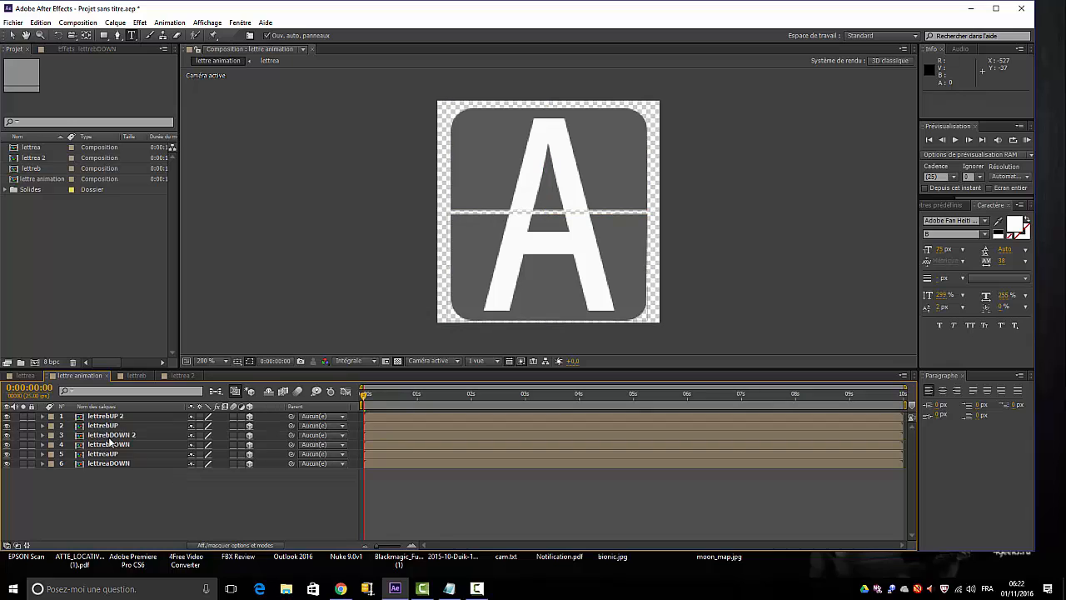
left_click_drag(112, 437, 114, 427)
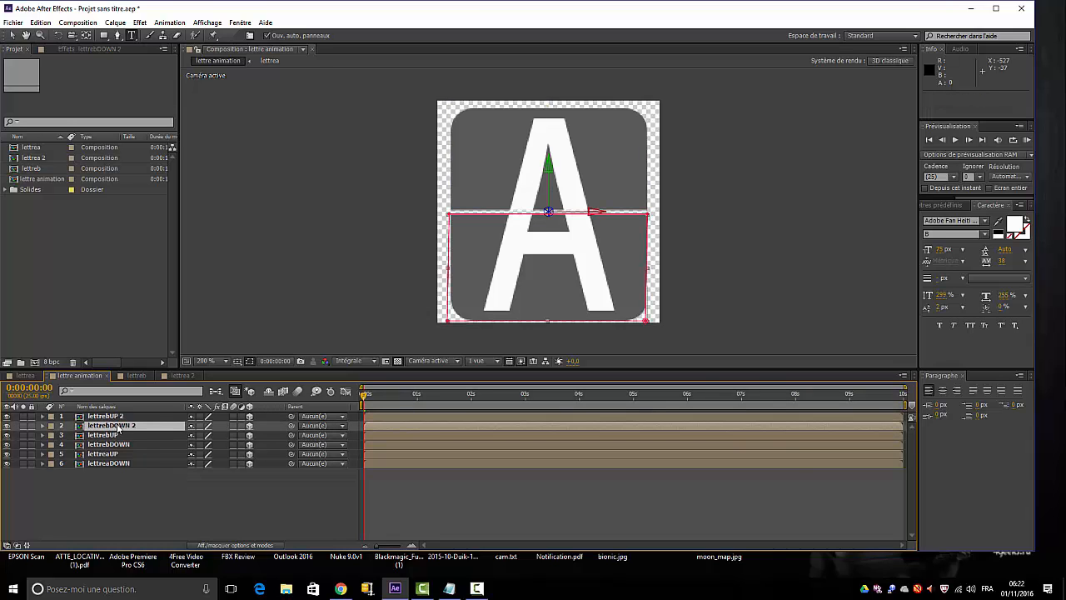
Rename the duplicated lower-half layer lettrebDOWN 2 as lettrecDOWN
right_click(119, 432)
left_click(142, 411)
left_click(139, 426)
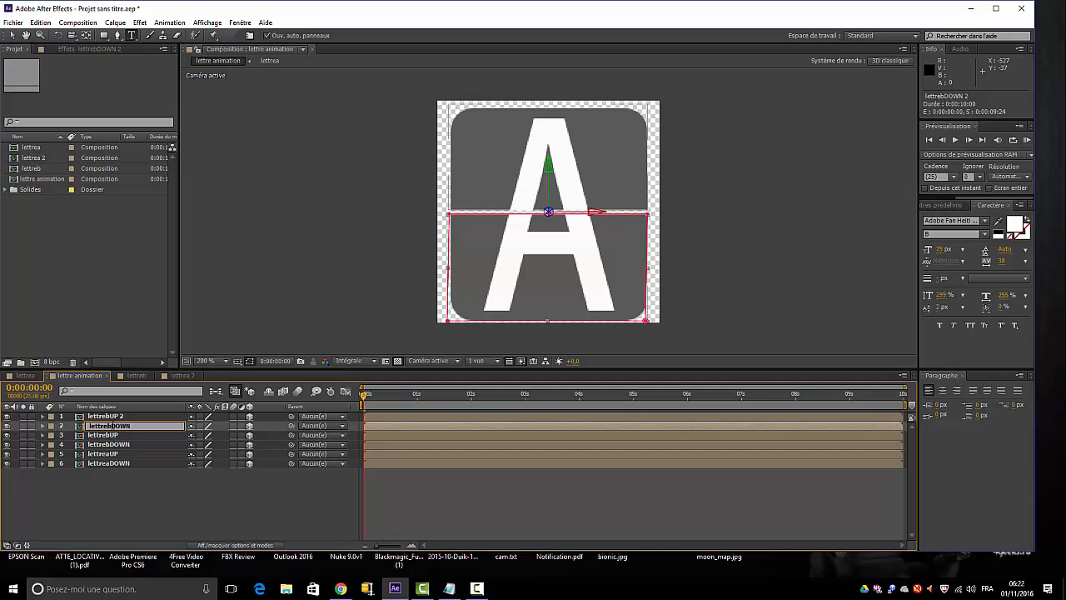
key("BackSpace")
type("c")
Rename the duplicated upper-half layer lettrebUP 2 as lettrecUP
left_click(115, 416)
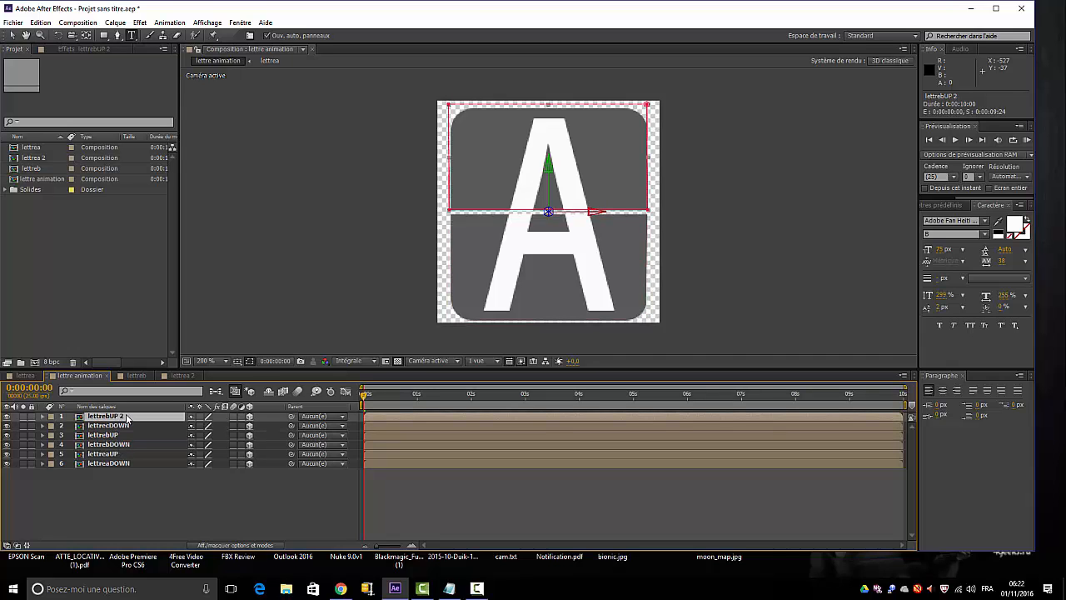
right_click(123, 417)
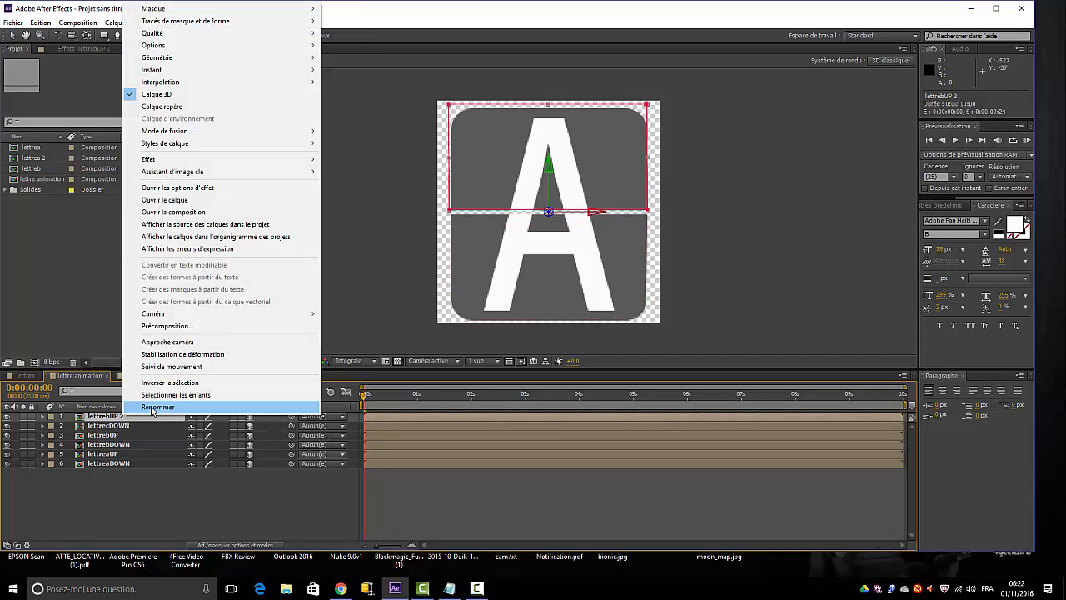
left_click(156, 407)
left_click(128, 416)
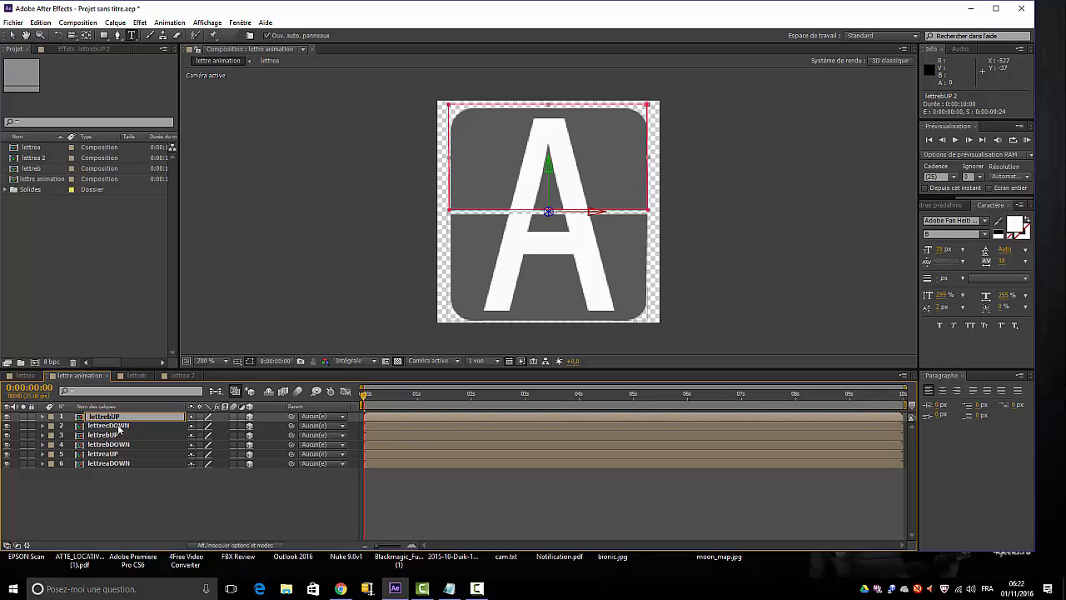
key("BackSpace")
type("c")
left_click(117, 480)
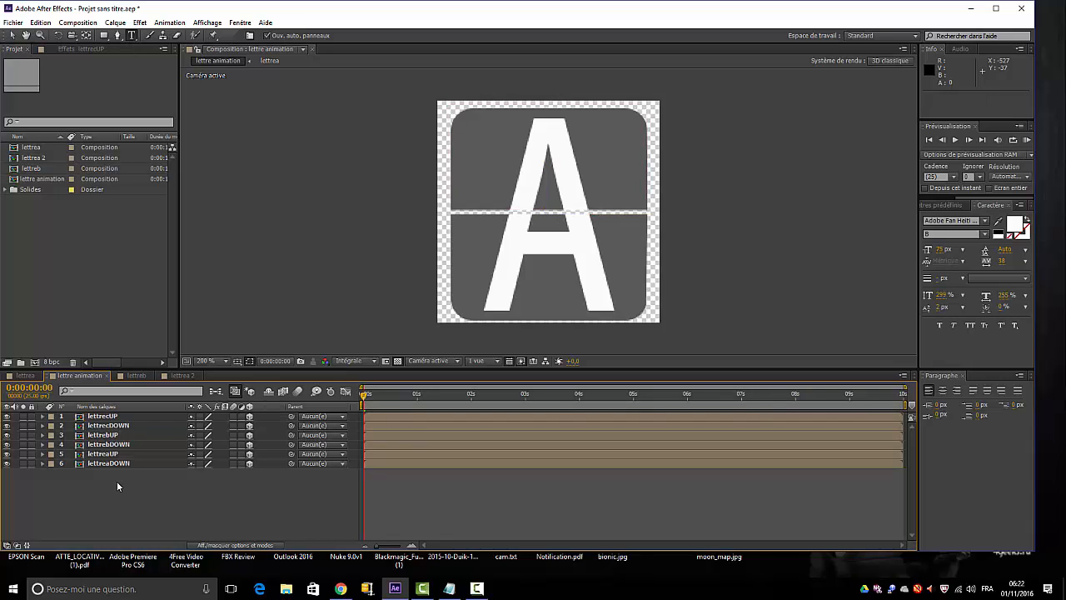
Rename the composition lettrea 2 as lettrec in the project
left_click(33, 158)
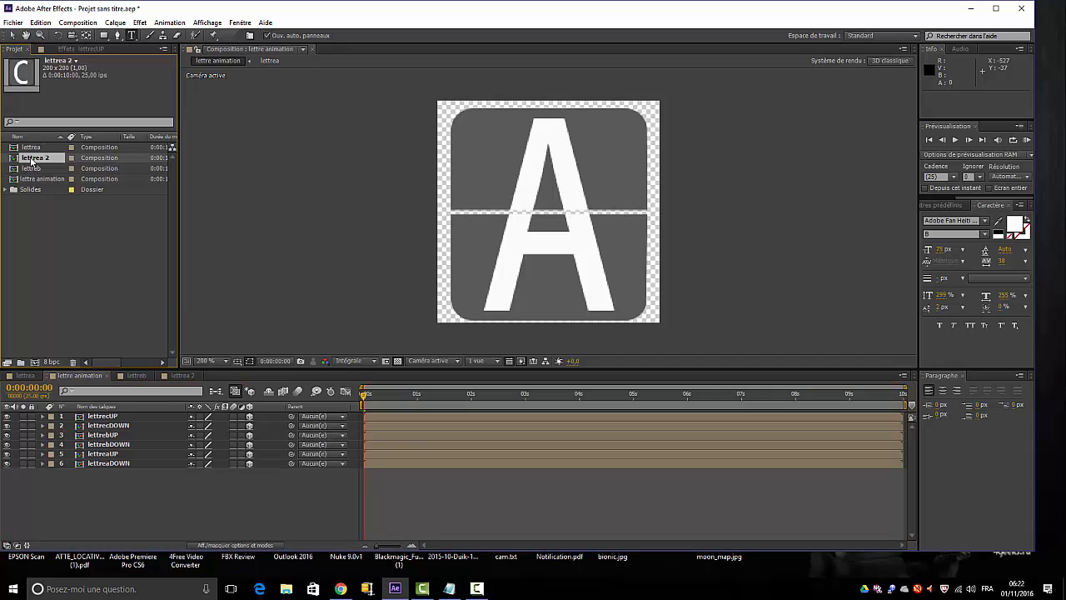
right_click(30, 158)
left_click(65, 299)
left_click(114, 266)
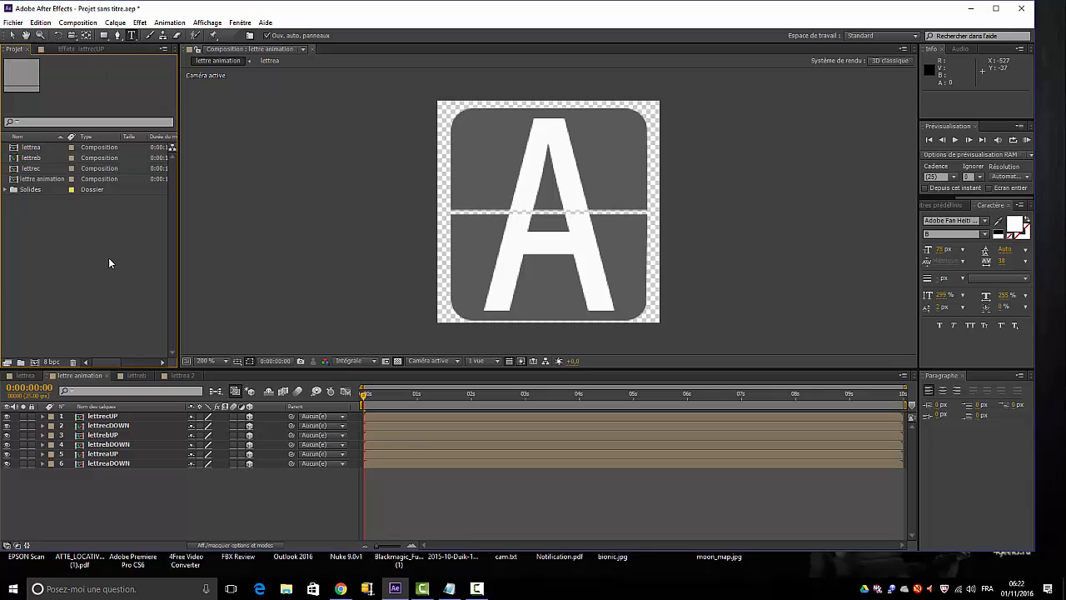
Try to swap the lettrecUP layer's source by adding the lettrec composition onto it, and undo the insertion
left_click(101, 417)
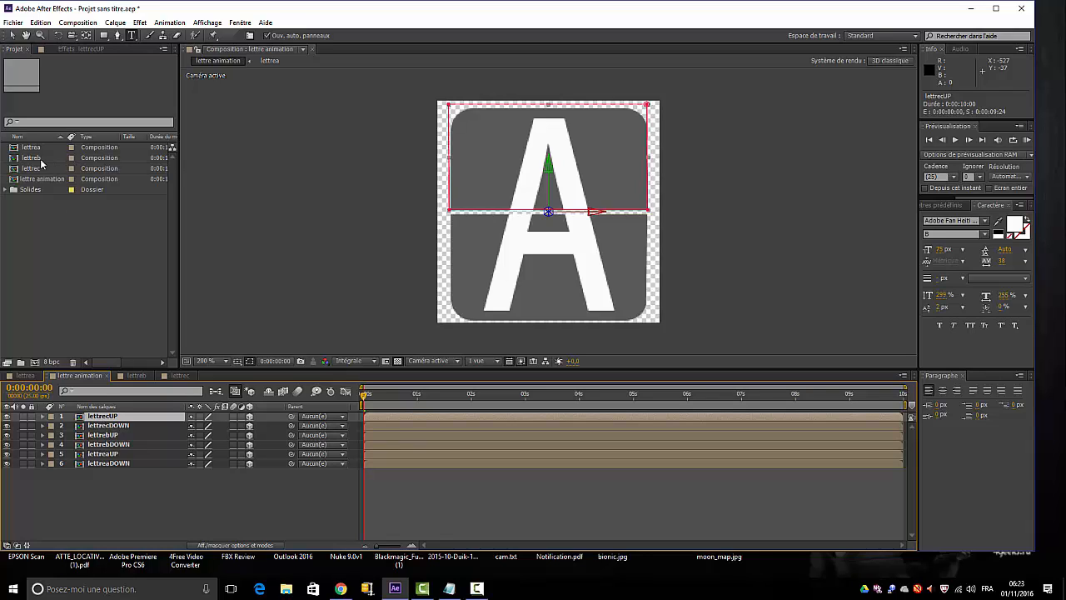
left_click(30, 168)
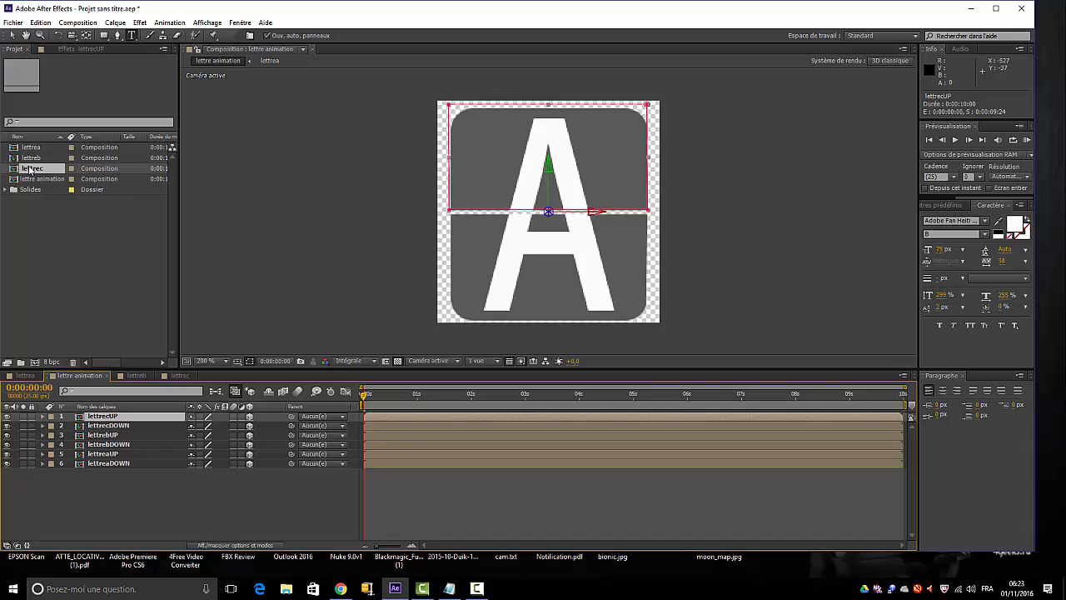
left_click_drag(30, 168, 101, 417)
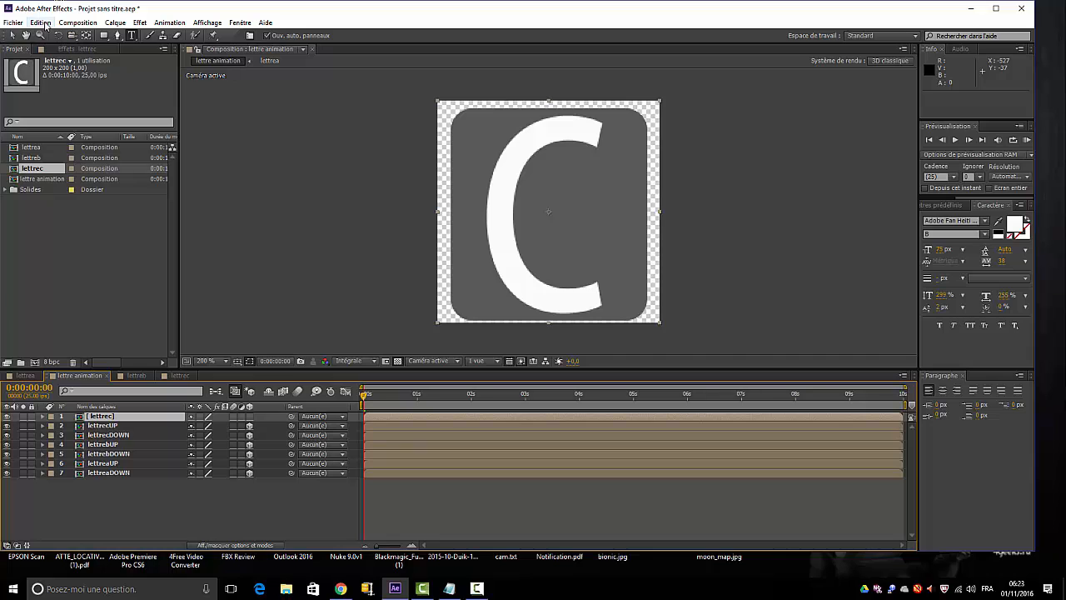
left_click(41, 23)
left_click(45, 36)
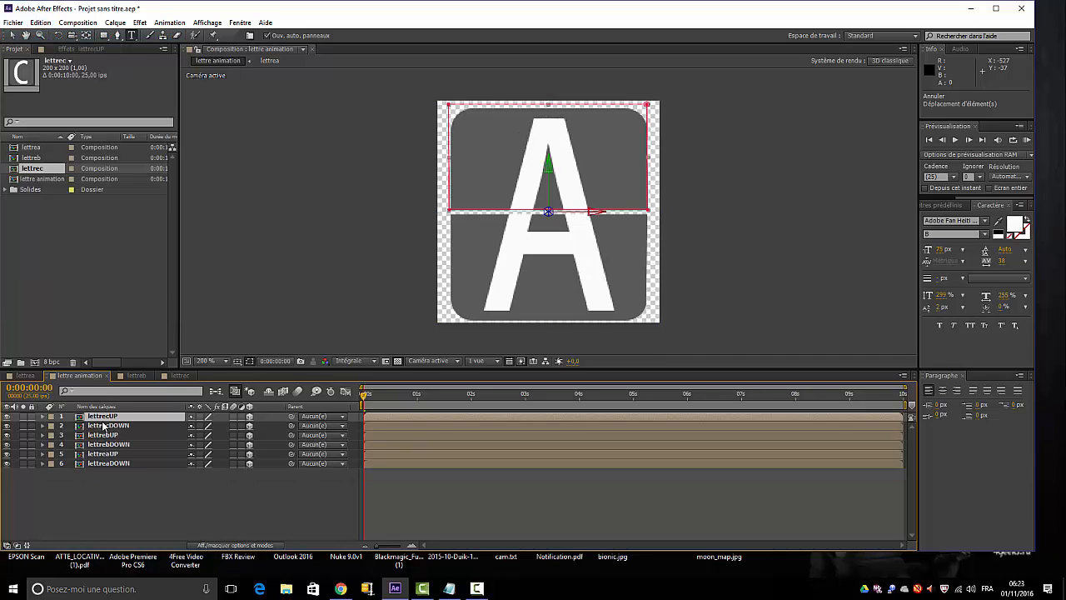
Replace the source of the lettrecUP and lettrecDOWN layers with the lettrec composition and scrub the timeline's start to check
left_click(77, 332)
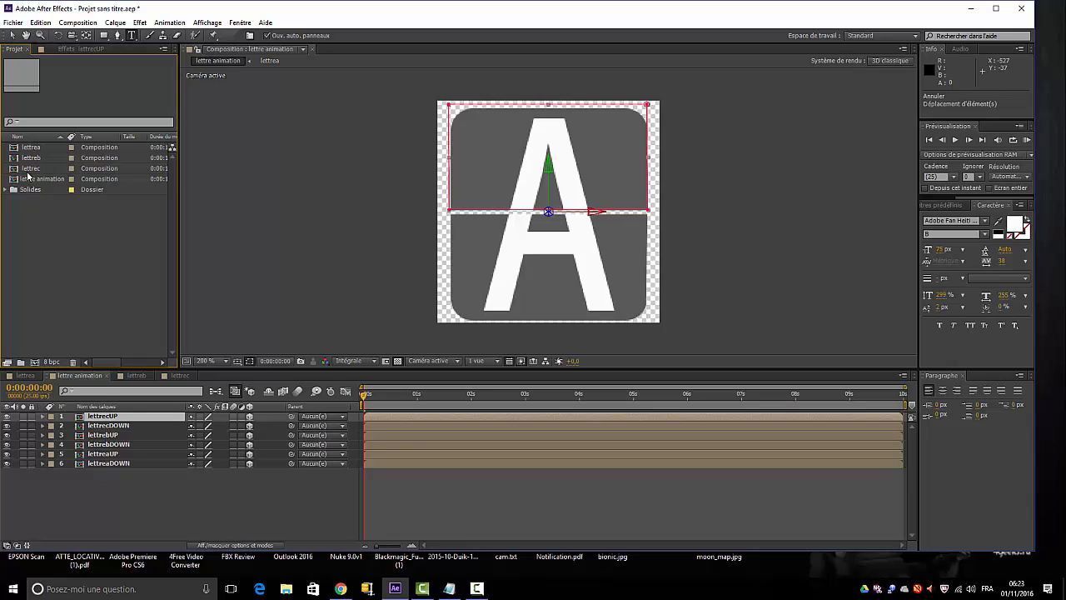
left_click_drag(29, 169, 96, 423)
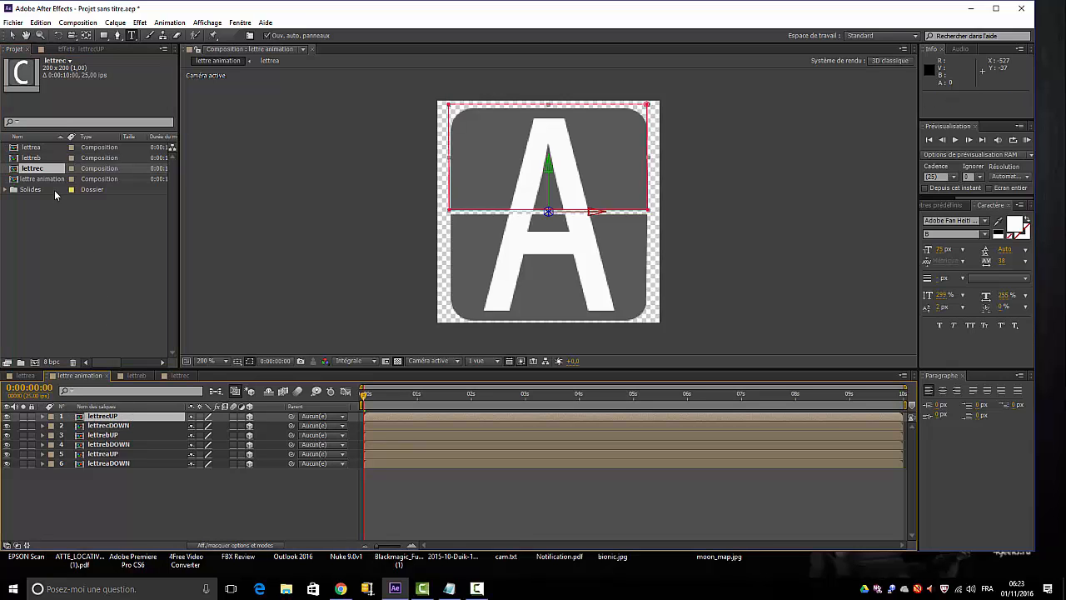
left_click(104, 425)
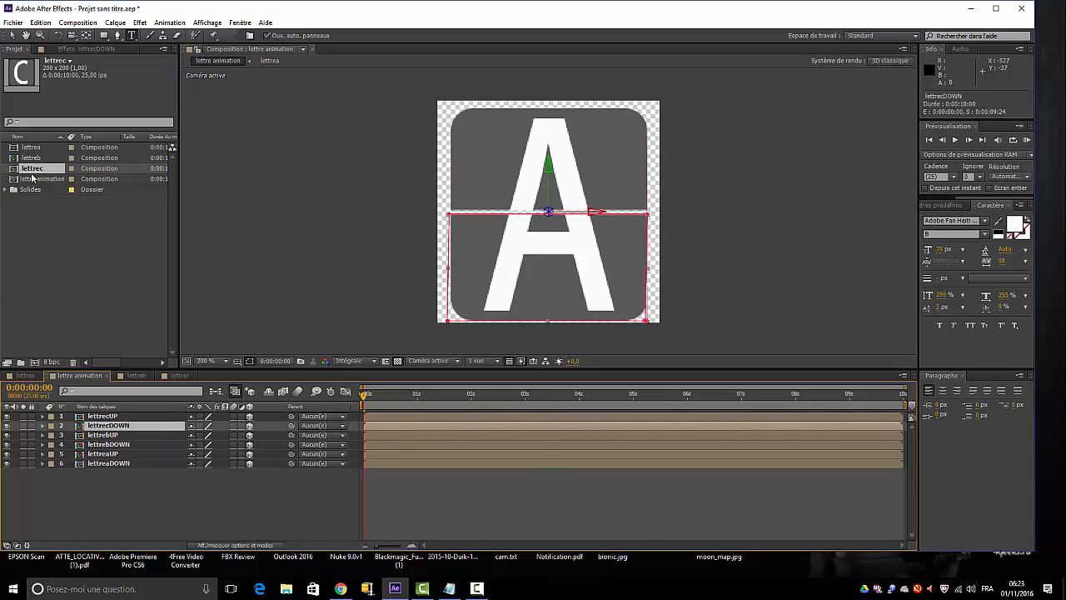
left_click(76, 347)
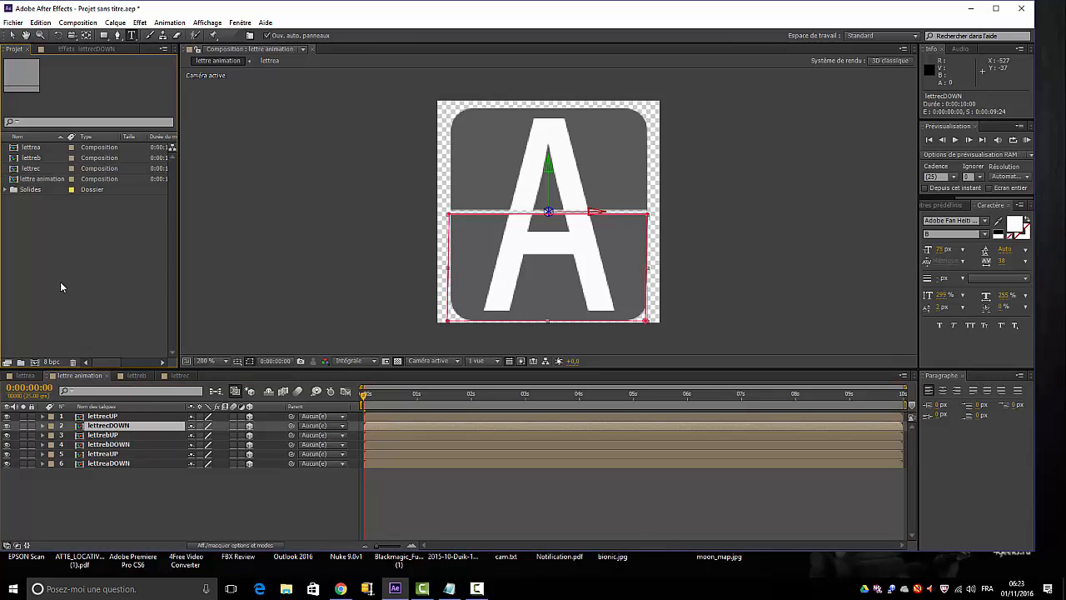
left_click(33, 170)
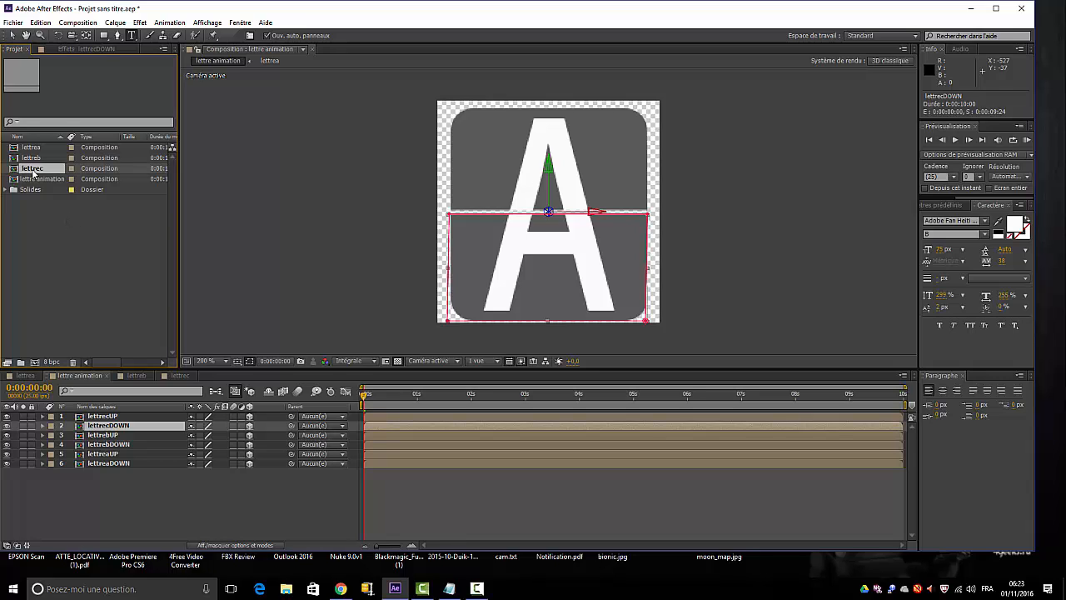
left_click_drag(32, 169, 96, 431)
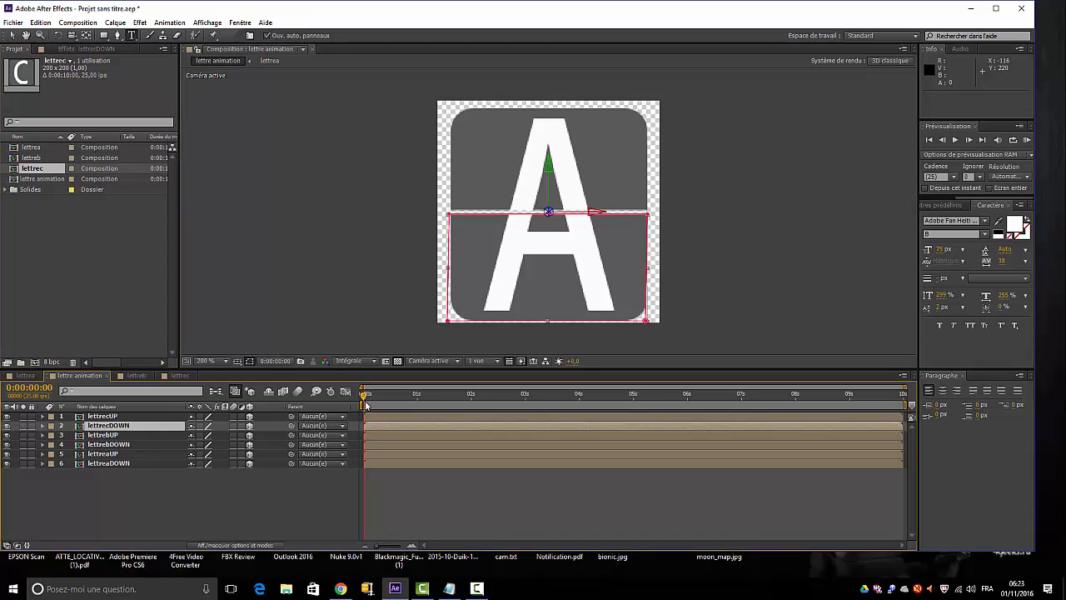
mouse_move(365, 396)
left_mouse_down()
mouse_move(412, 402)
mouse_move(361, 410)
left_mouse_up()
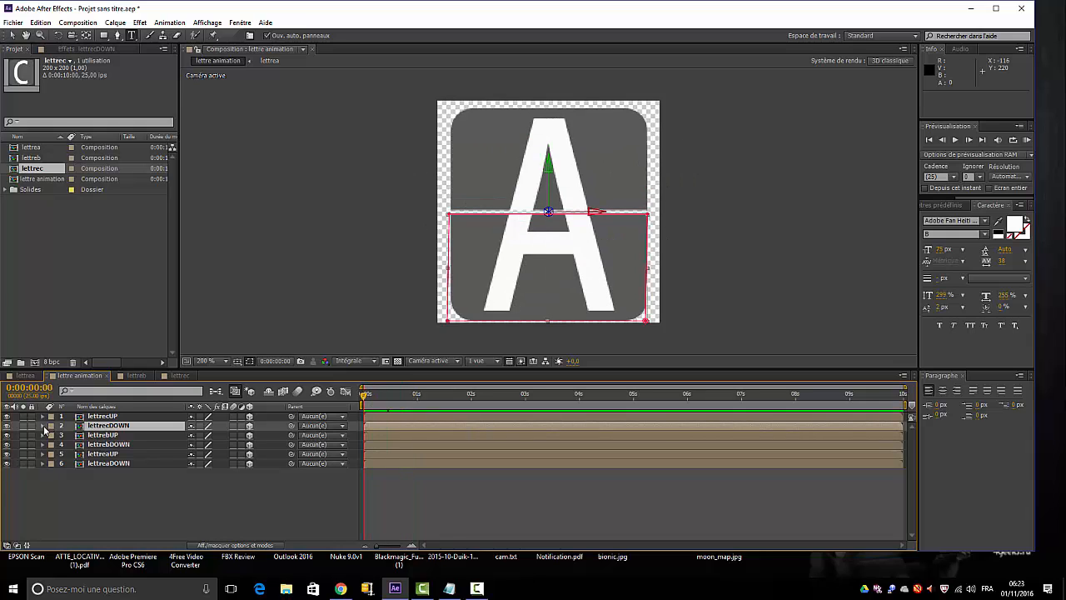
left_click_drag(367, 399, 319, 411)
Show lettrecUP's rotation properties and shift its two Rotation X keyframes so the first falls at 0:00:00:15
left_click(42, 416)
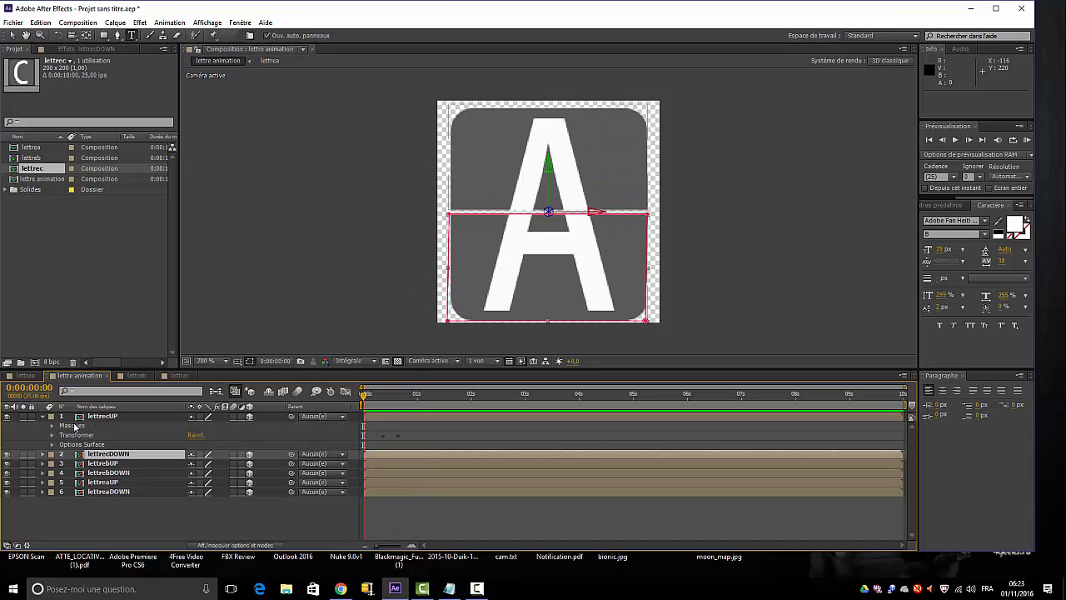
left_click(84, 417)
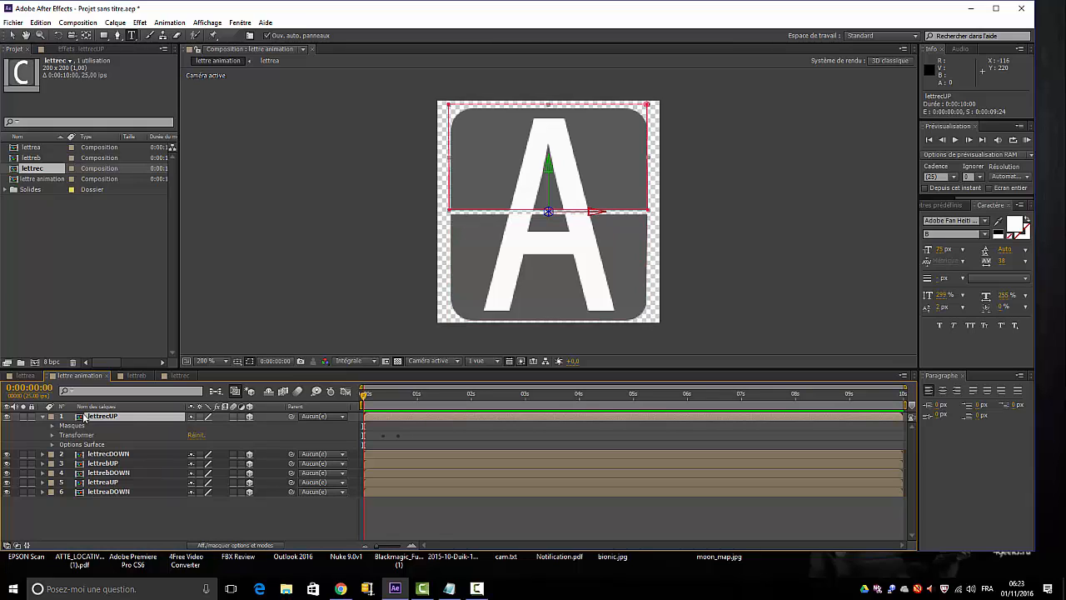
key("r")
left_click_drag(376, 425, 425, 435)
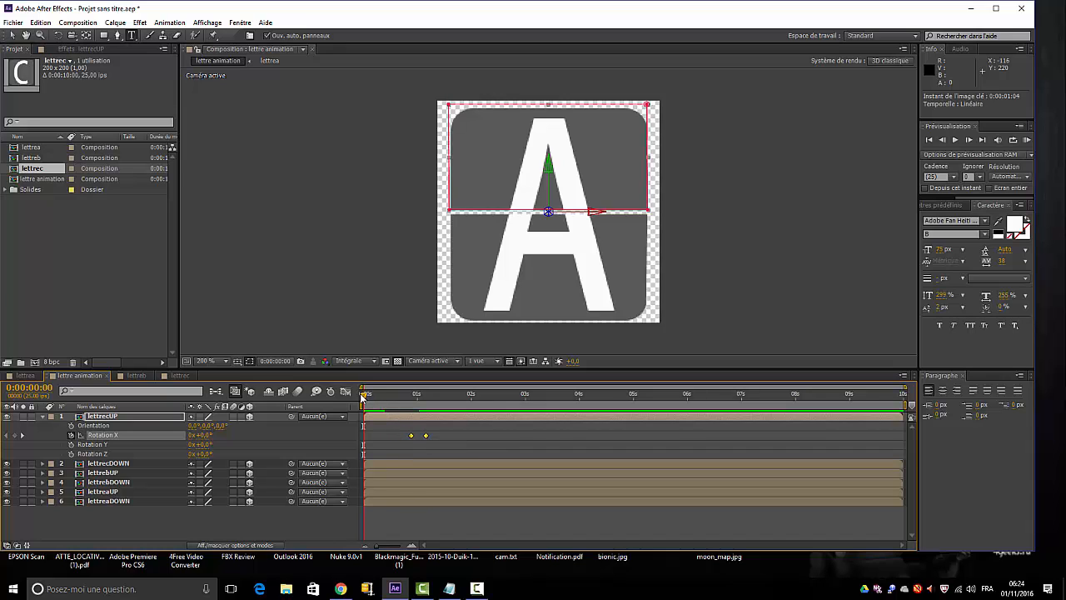
left_click_drag(364, 396, 394, 437)
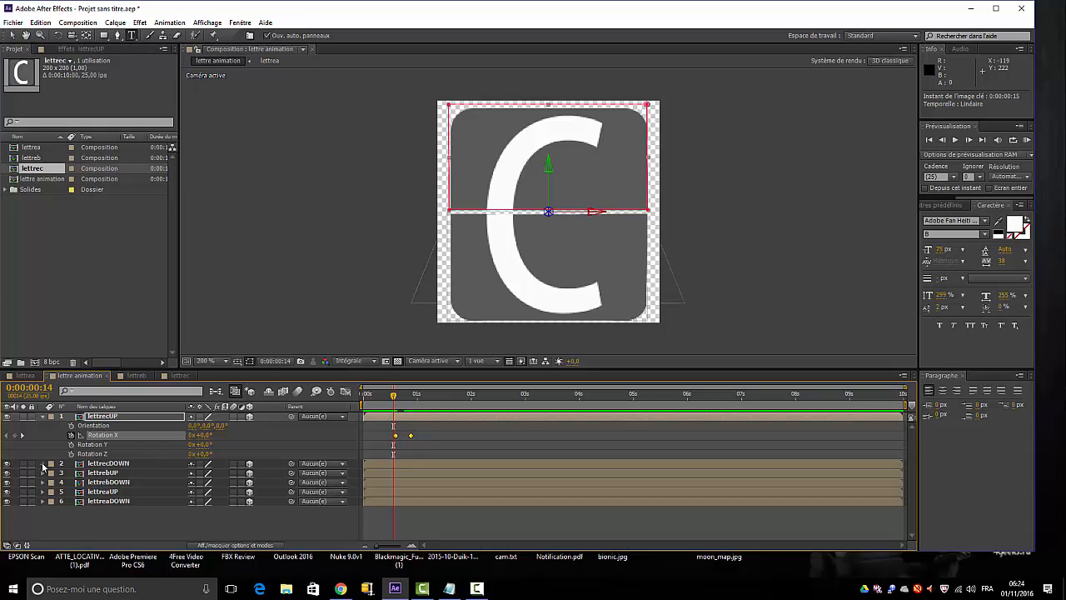
Try to change the layer reference in lettrecDOWN's Opacity expression from lettreaUP to lettrebUP
left_click(42, 463)
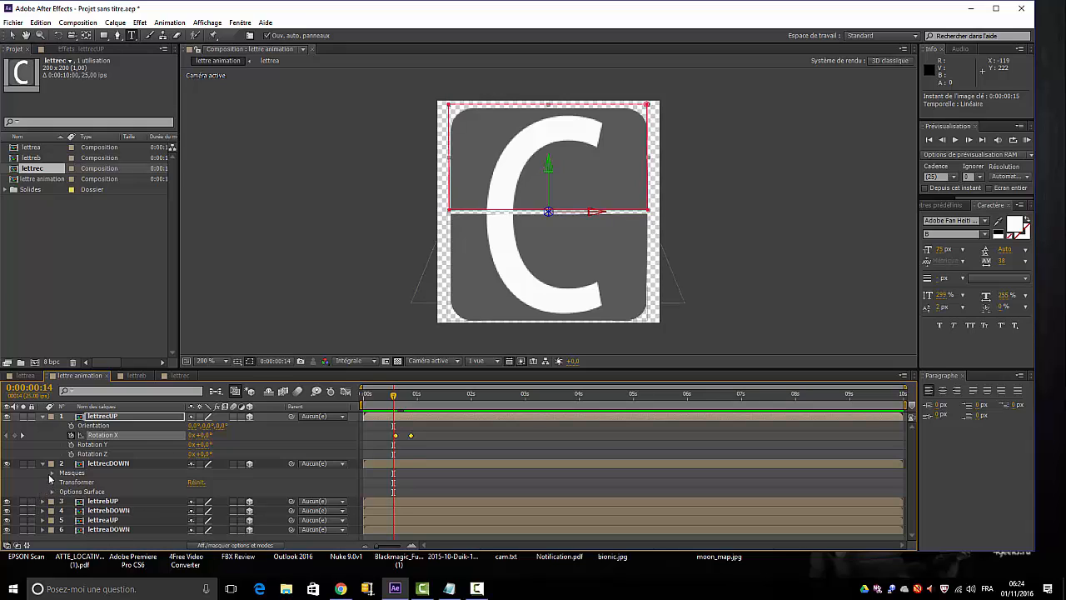
left_click(53, 483)
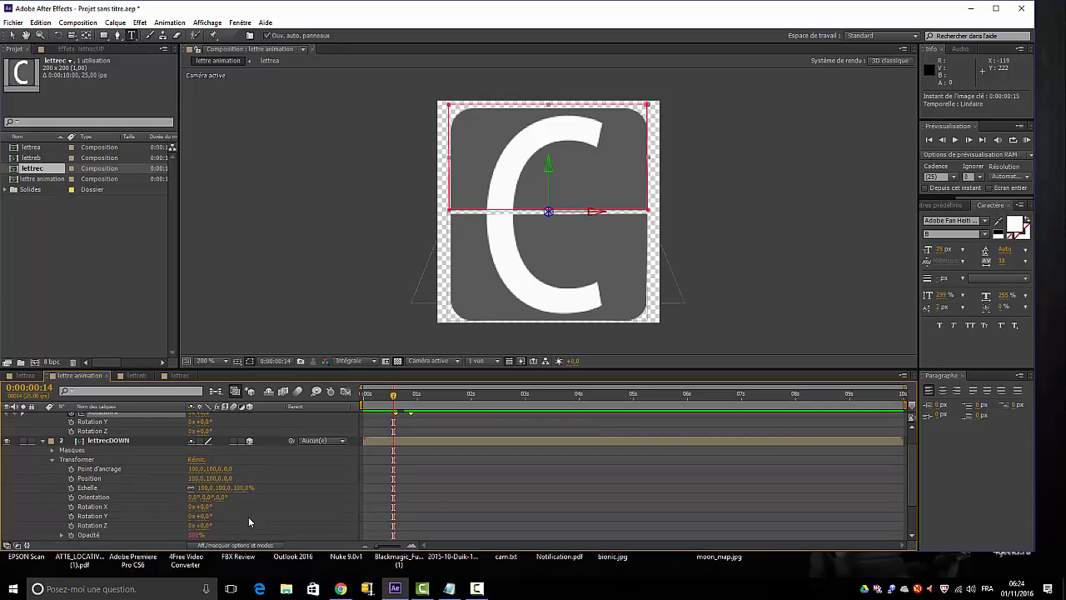
left_click_drag(913, 474, 913, 491)
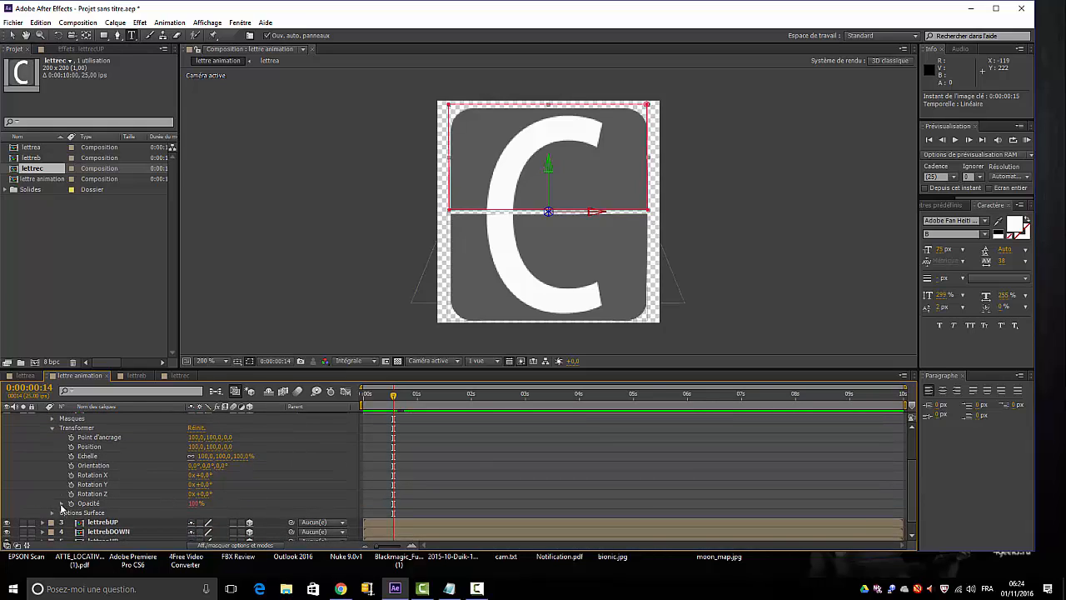
left_click(61, 504)
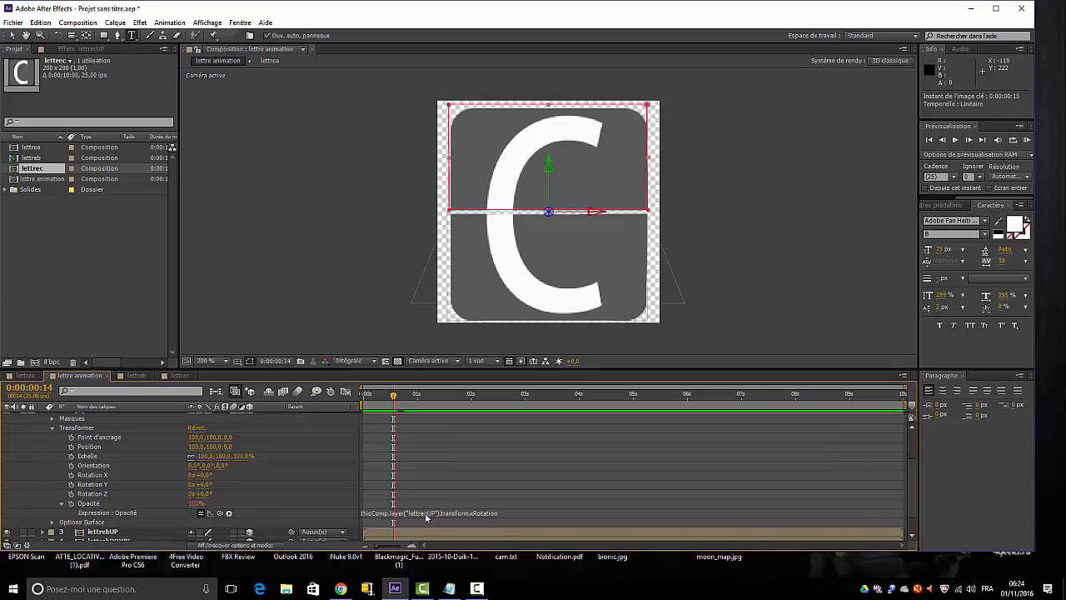
left_click(425, 516)
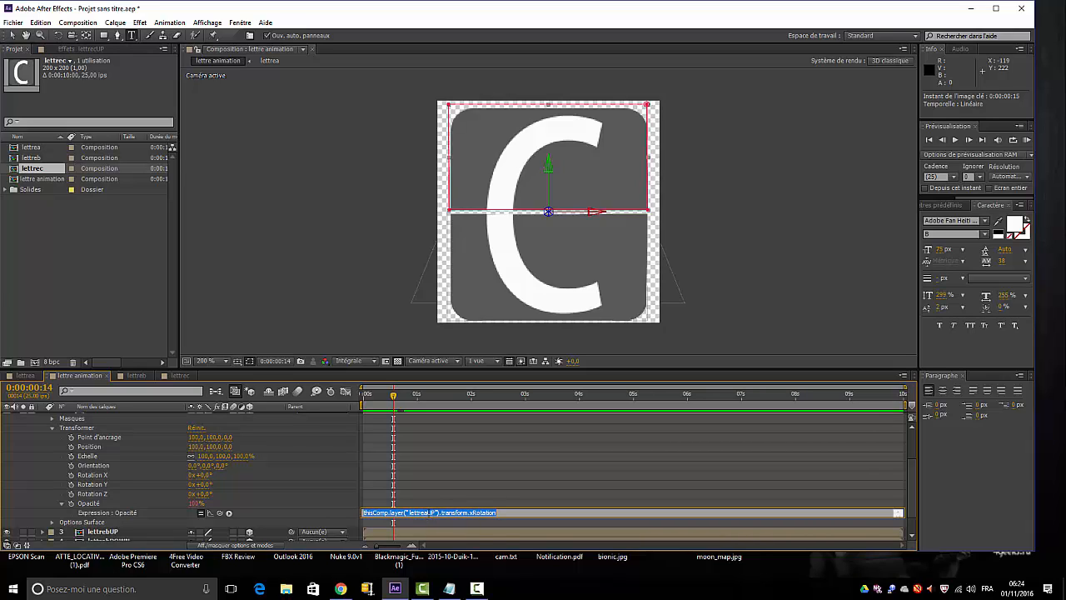
left_click(427, 514)
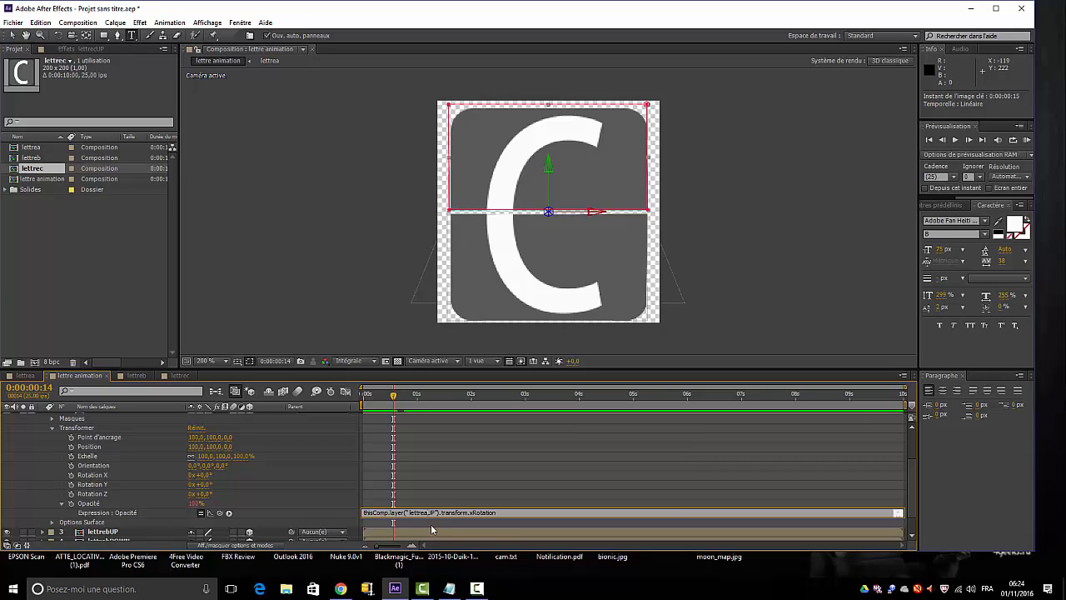
key("BackSpace")
type("b")
left_click(335, 488)
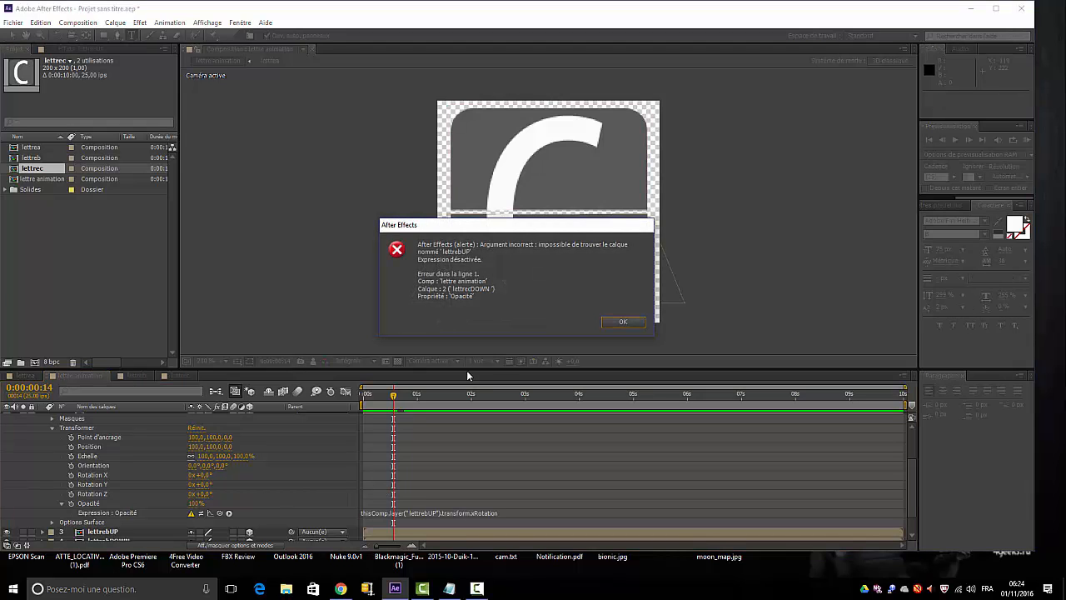
left_click(624, 322)
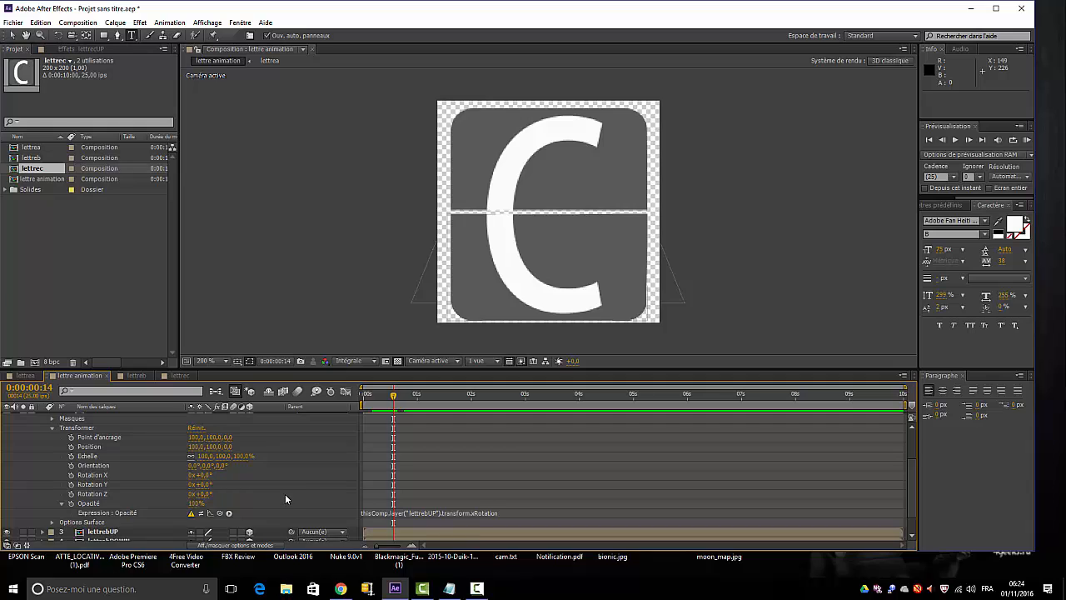
Delete the expression on lettrecDOWN's Opacity property
scroll(286, 496, "down", 1)
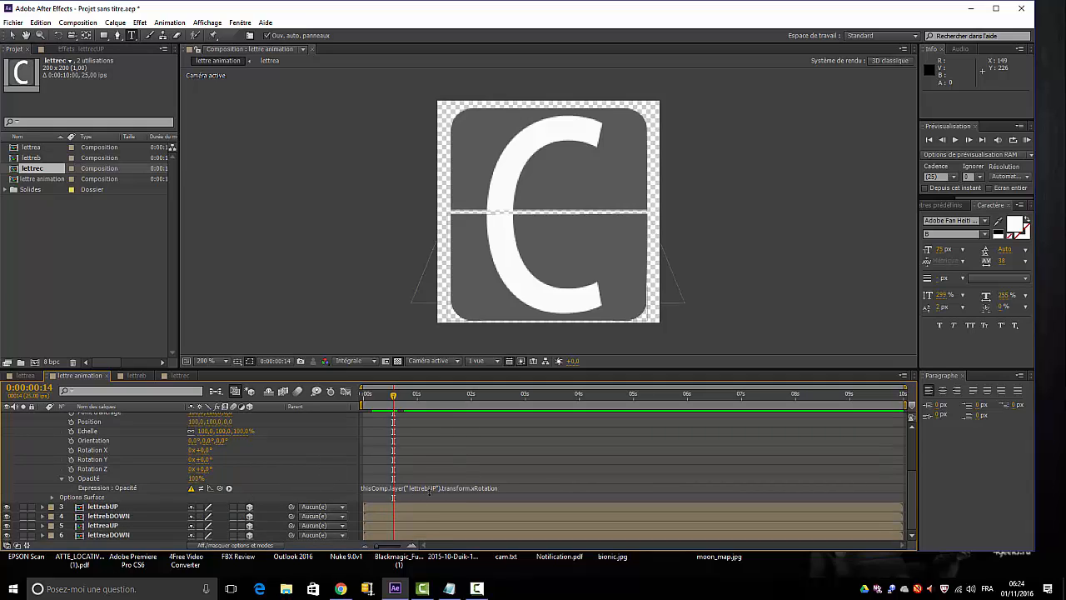
left_click(502, 489)
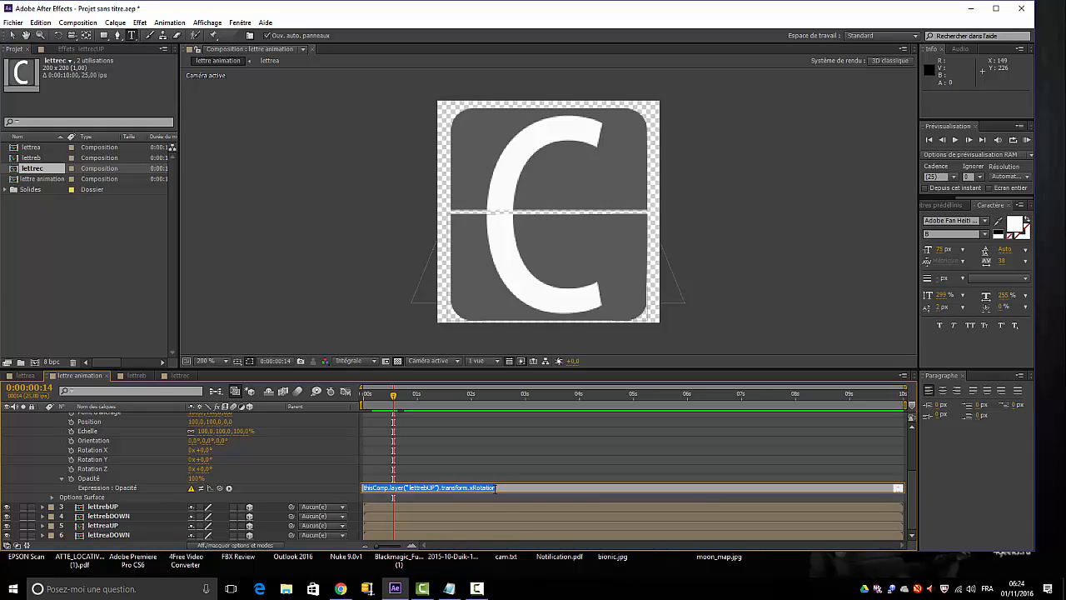
key("BackSpace")
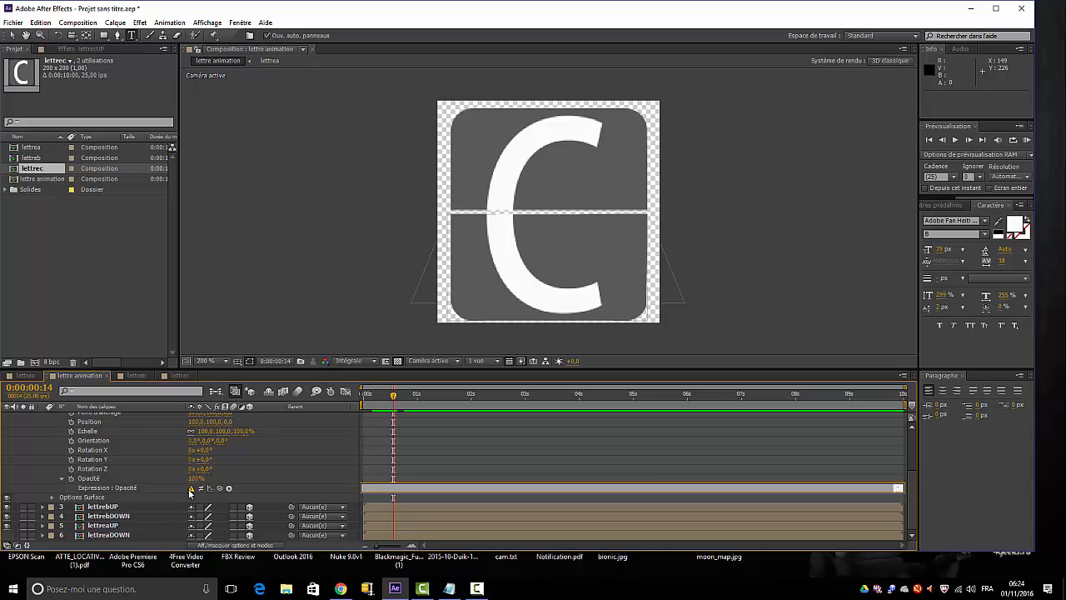
Link lettrecDOWN's Opacity to lettrebUP's Rotation X with a pick-whipped expression, and return the time to 0:00:00:00
left_click(197, 478)
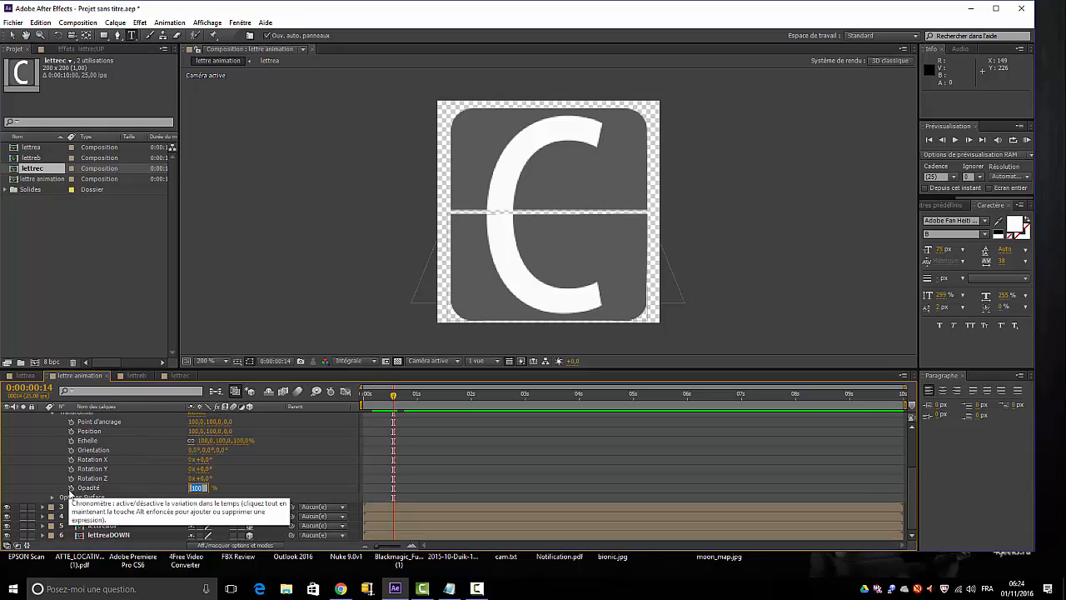
left_click(71, 488, "alt")
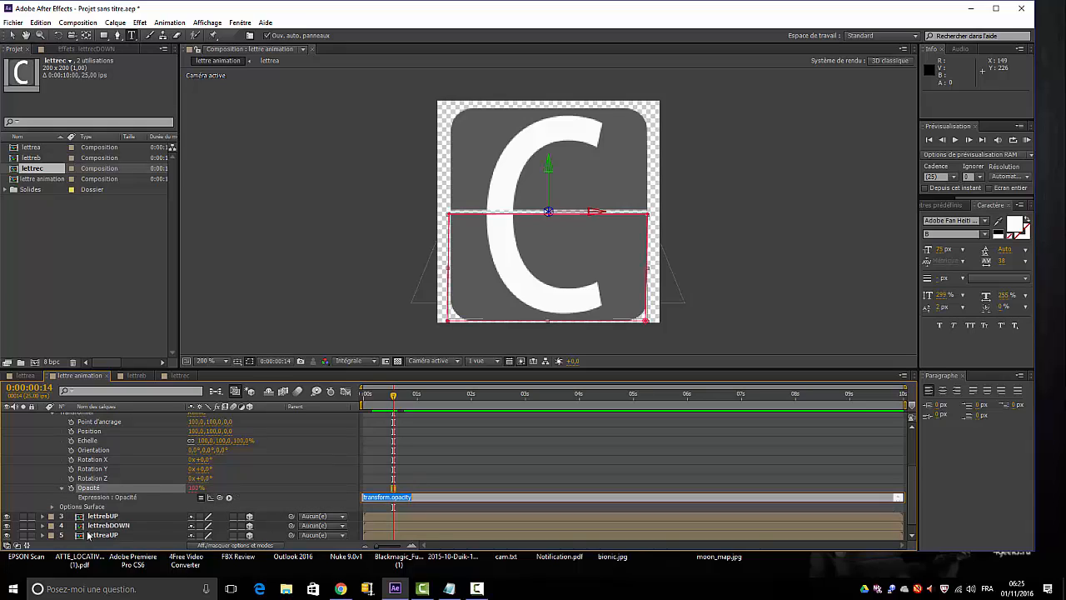
left_click(43, 517)
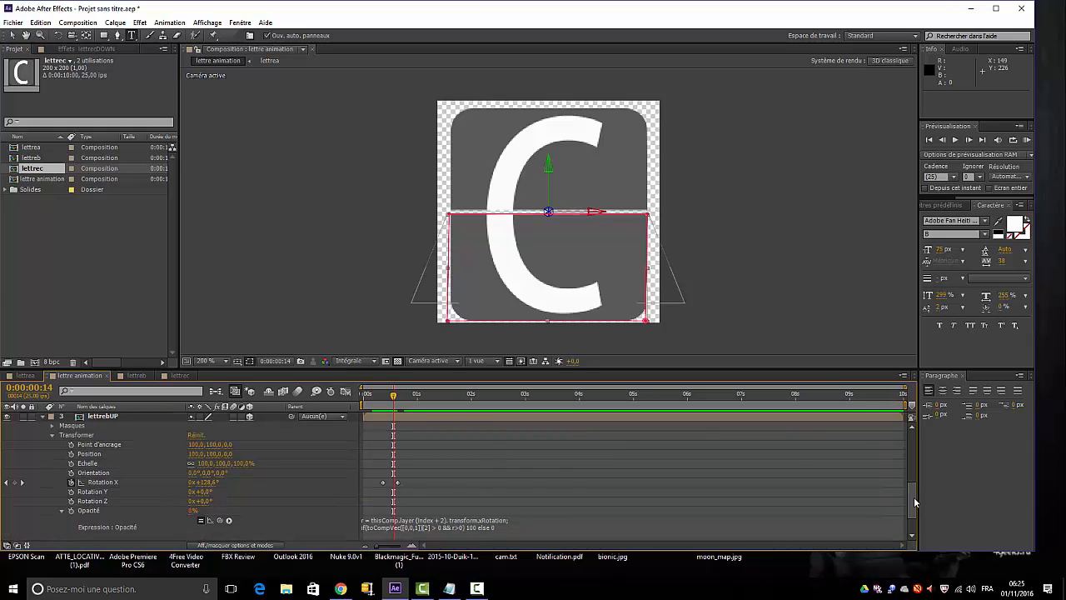
left_click_drag(914, 496, 903, 460)
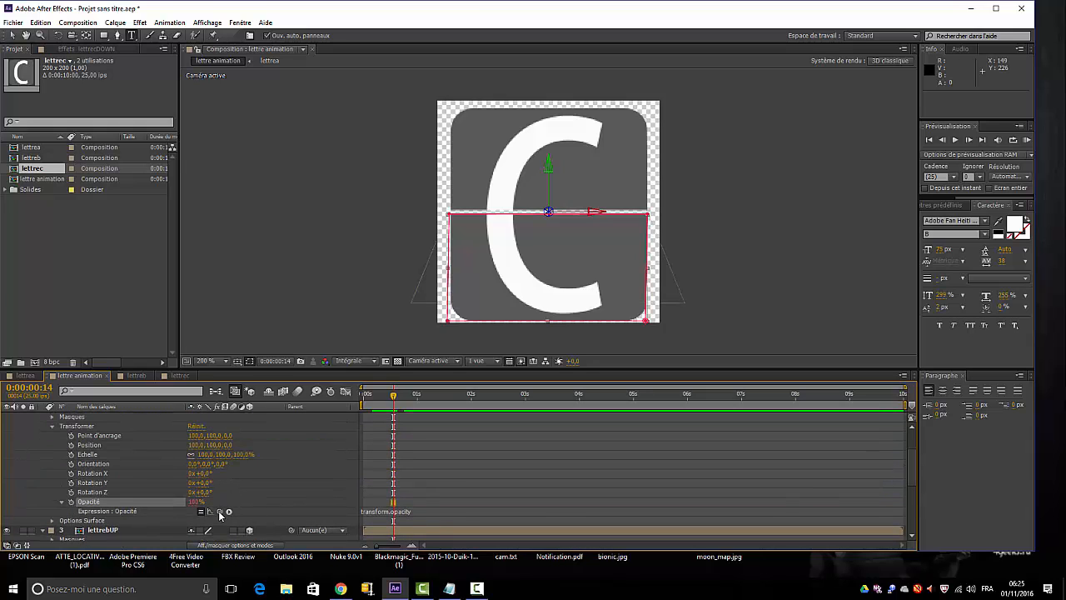
left_click_drag(220, 511, 99, 522)
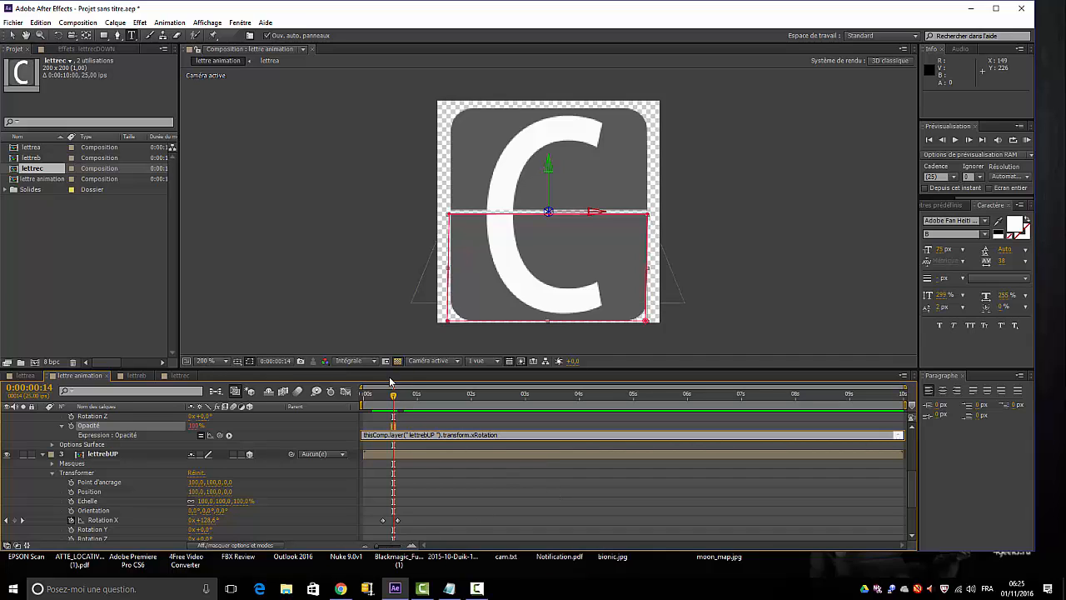
left_click_drag(394, 395, 349, 409)
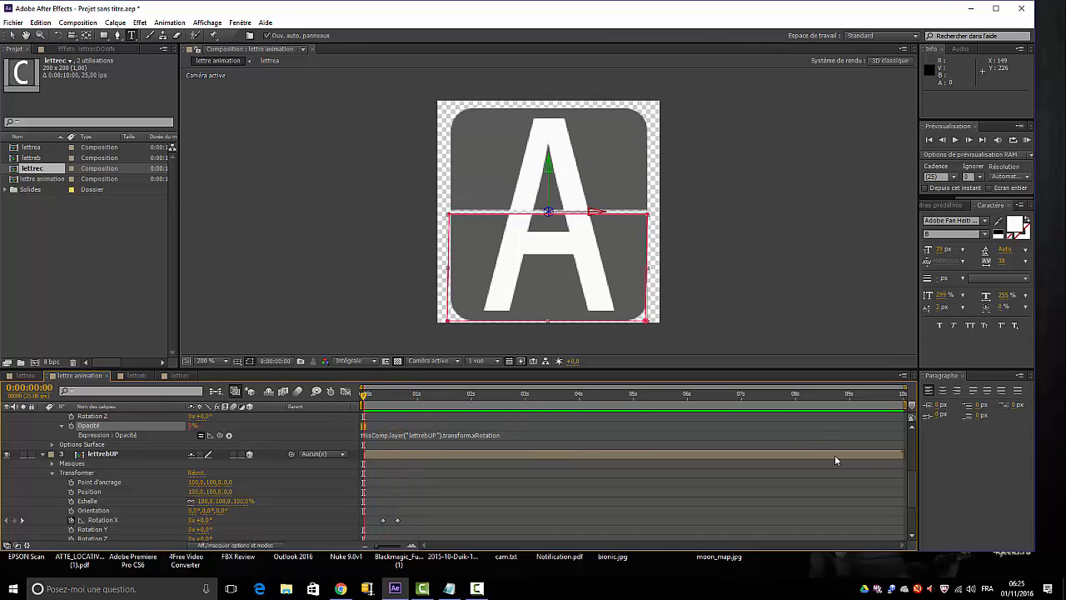
Collapse the lettrecUP, lettrecDOWN and lettrebUP layers and scrub the timeline to preview the flip from letter to letter
scroll(913, 485, "up", 5)
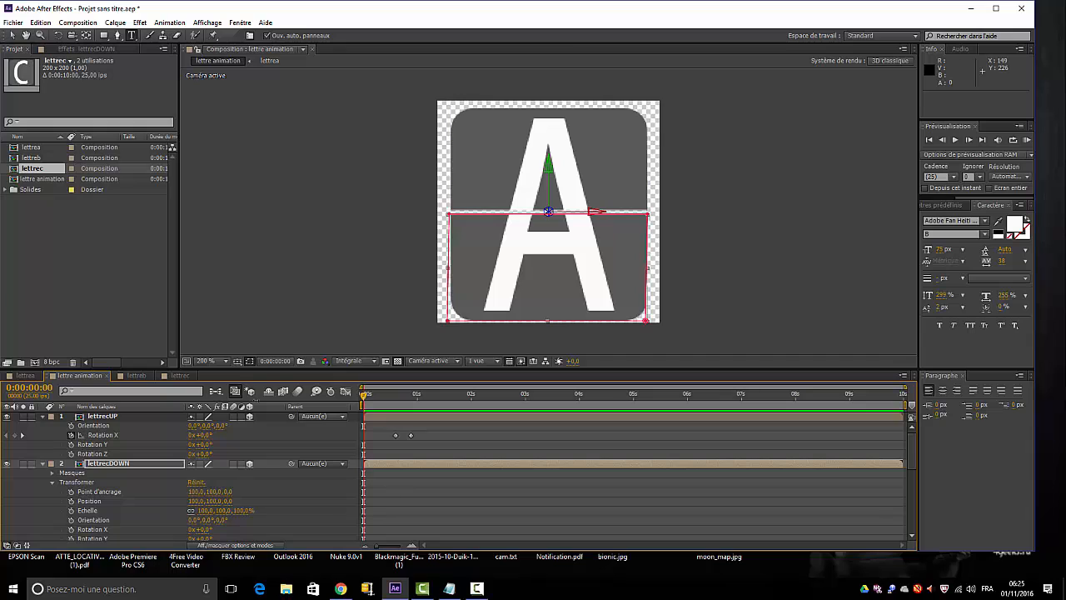
left_click(44, 416)
left_click(43, 416)
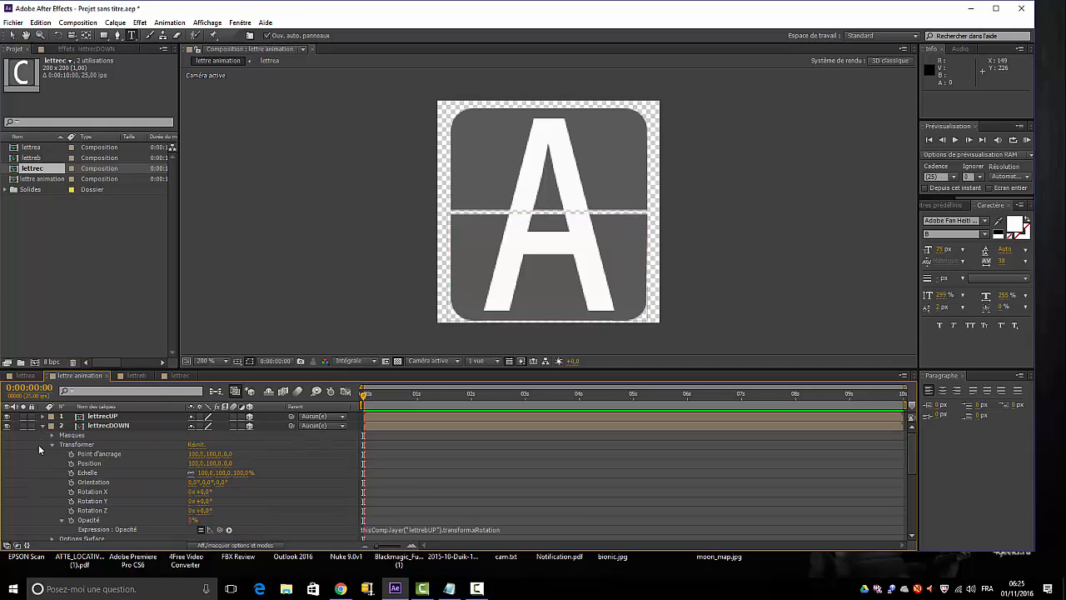
left_click(44, 425)
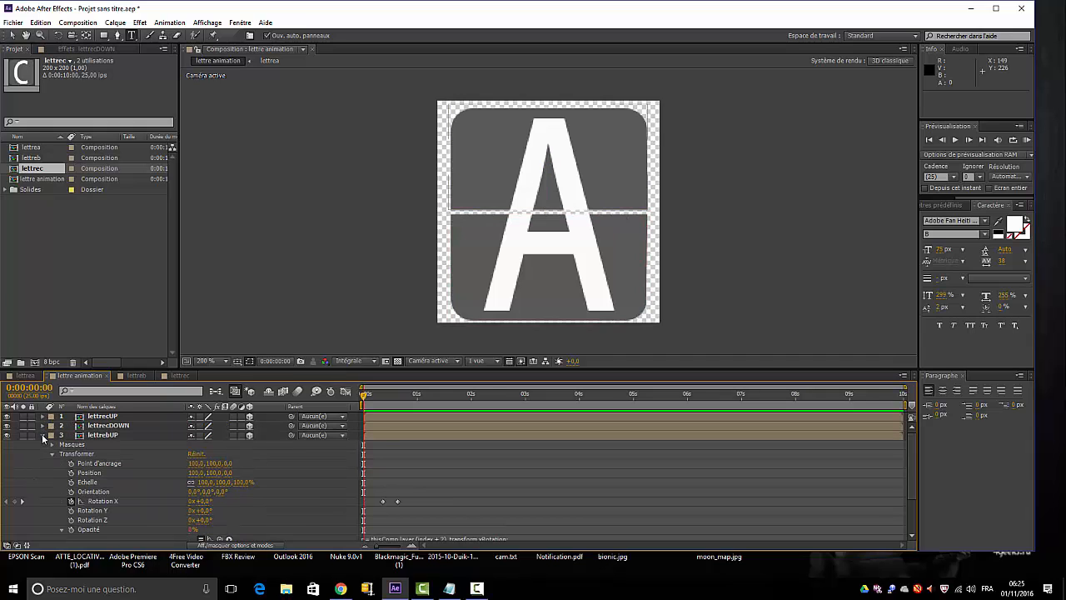
left_click(42, 435)
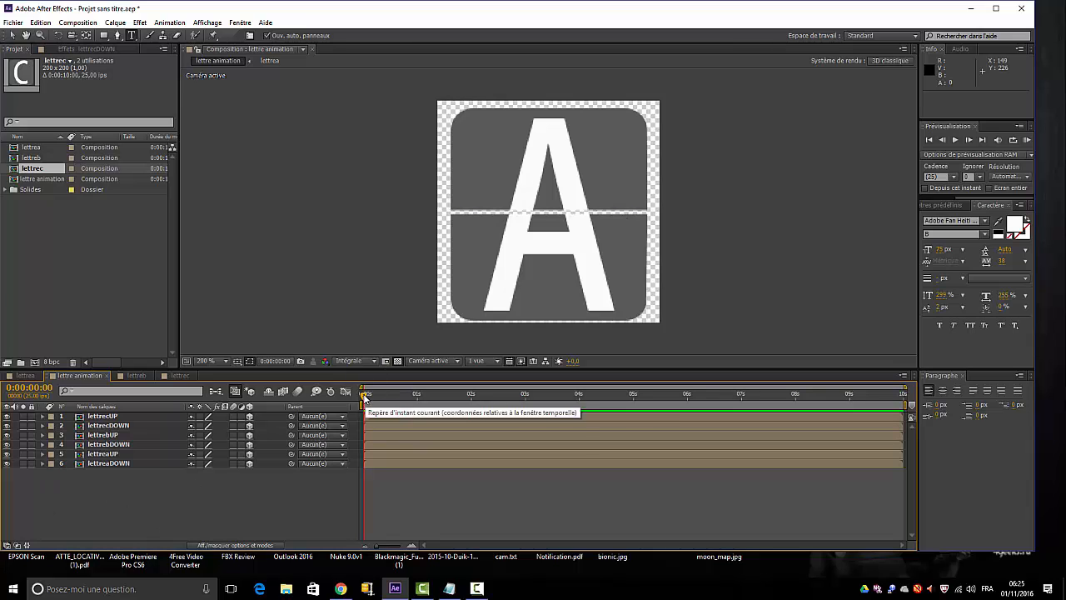
mouse_move(367, 394)
left_mouse_down()
mouse_move(424, 397)
mouse_move(364, 395)
left_mouse_up()
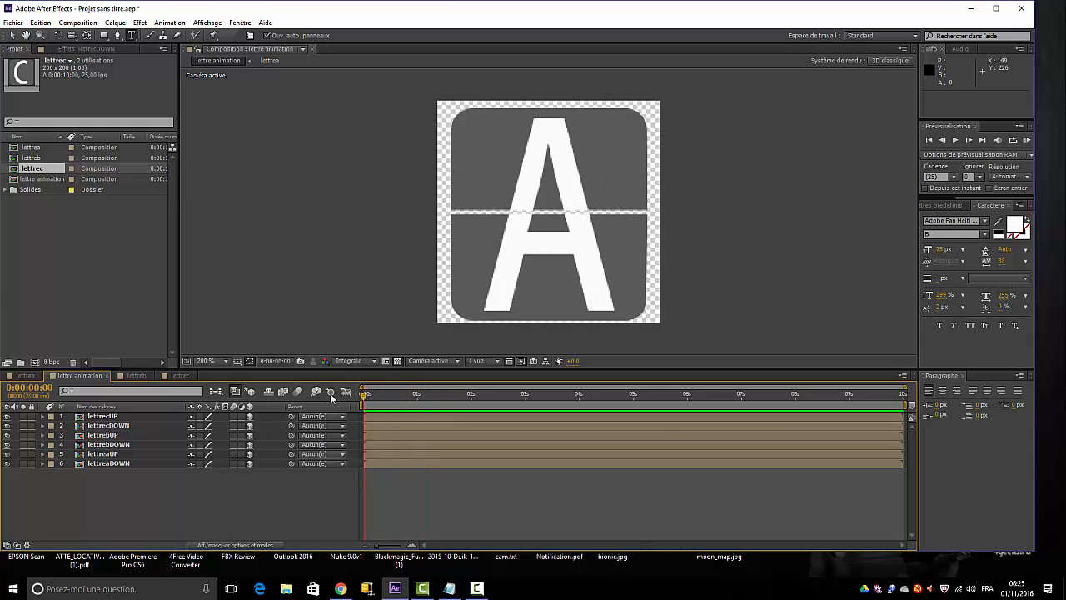
Examine lettreaUP's Rotation X keyframes and Opacity expression while scrubbing the start of the timeline, and collapse the layer
left_click(103, 454)
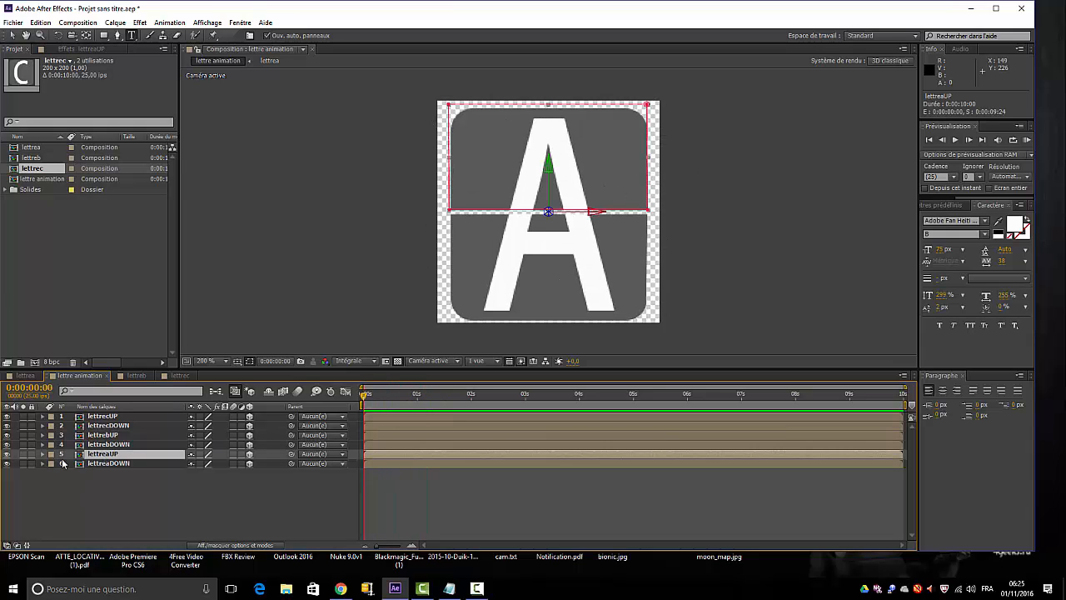
left_click(42, 455)
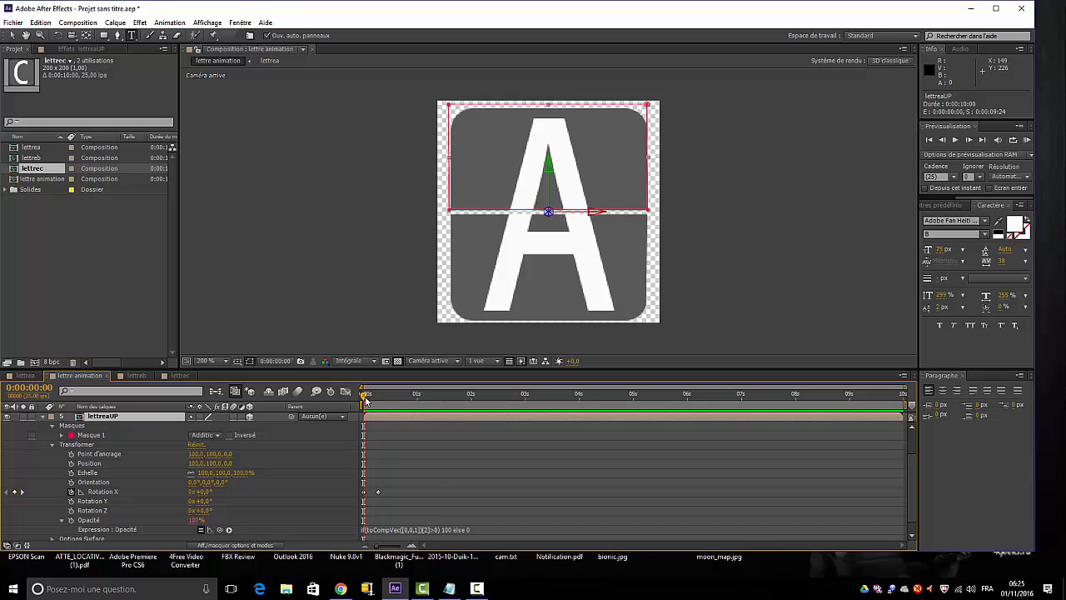
left_click_drag(365, 398, 353, 433)
left_click_drag(910, 482, 910, 444)
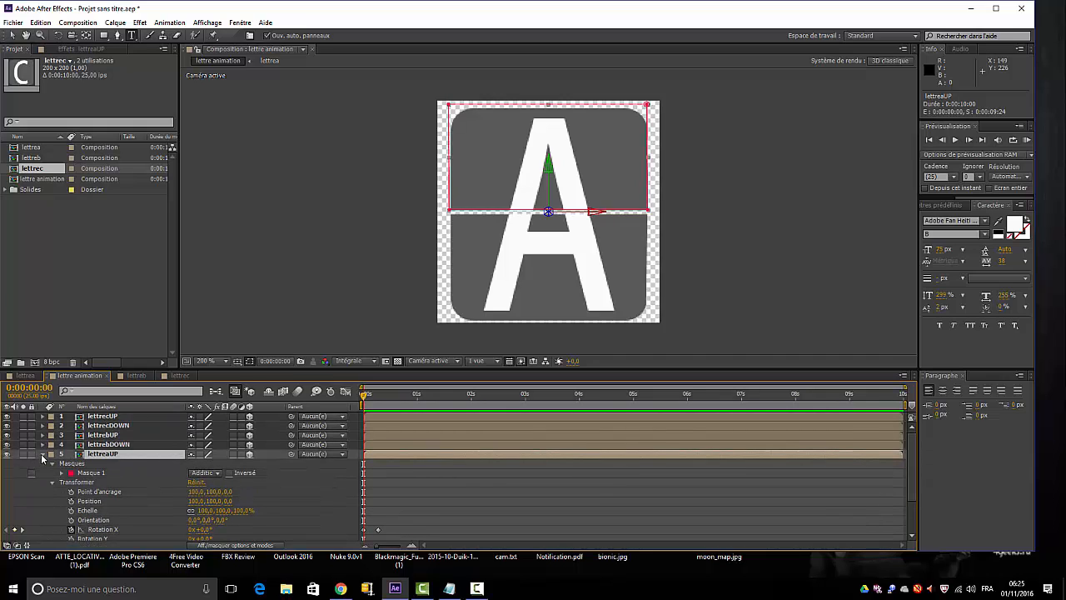
left_click(43, 454)
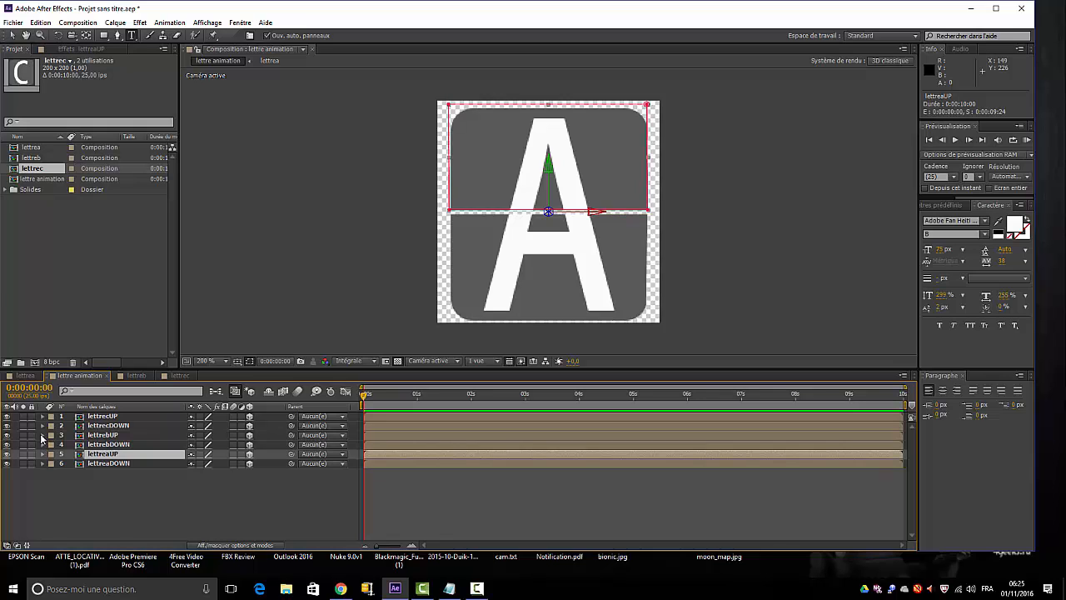
Review lettrebUP's Rotation X keyframes and the Opacity expressions of lettrebUP and lettrebDOWN while scrubbing, and collapse both layers
left_click(43, 435)
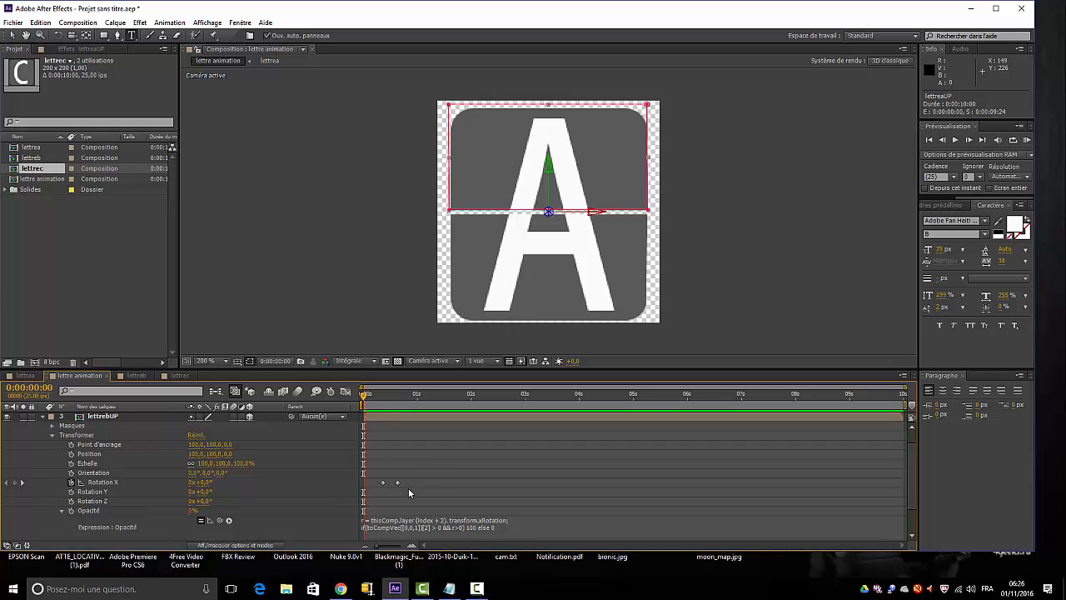
mouse_move(368, 398)
left_mouse_down()
mouse_move(404, 402)
mouse_move(380, 404)
left_mouse_up()
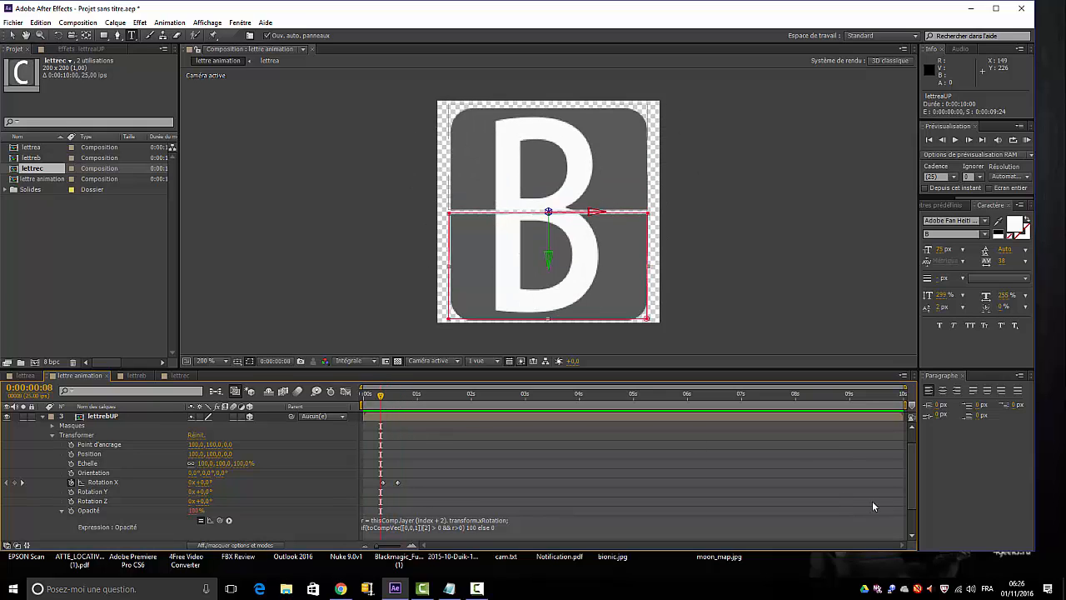
scroll(912, 504, "down", 2)
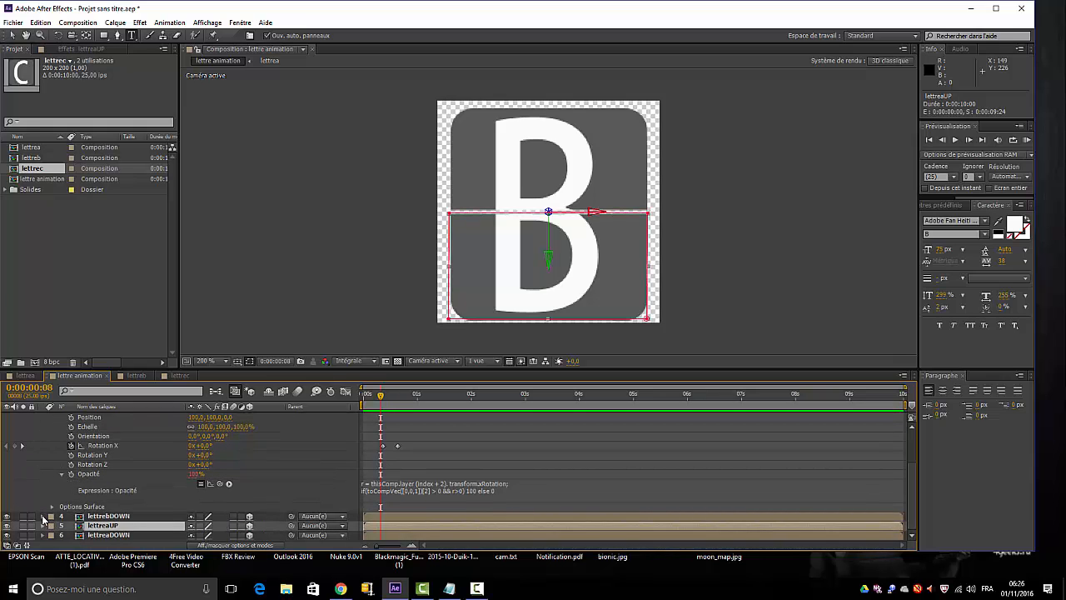
left_click(48, 517)
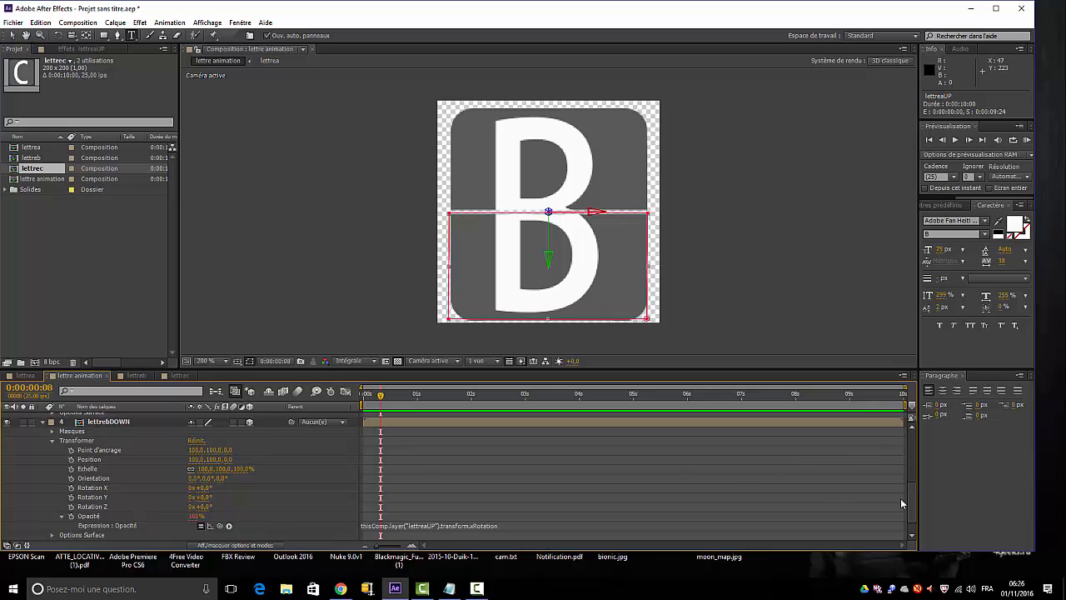
scroll(910, 505, "down", 2)
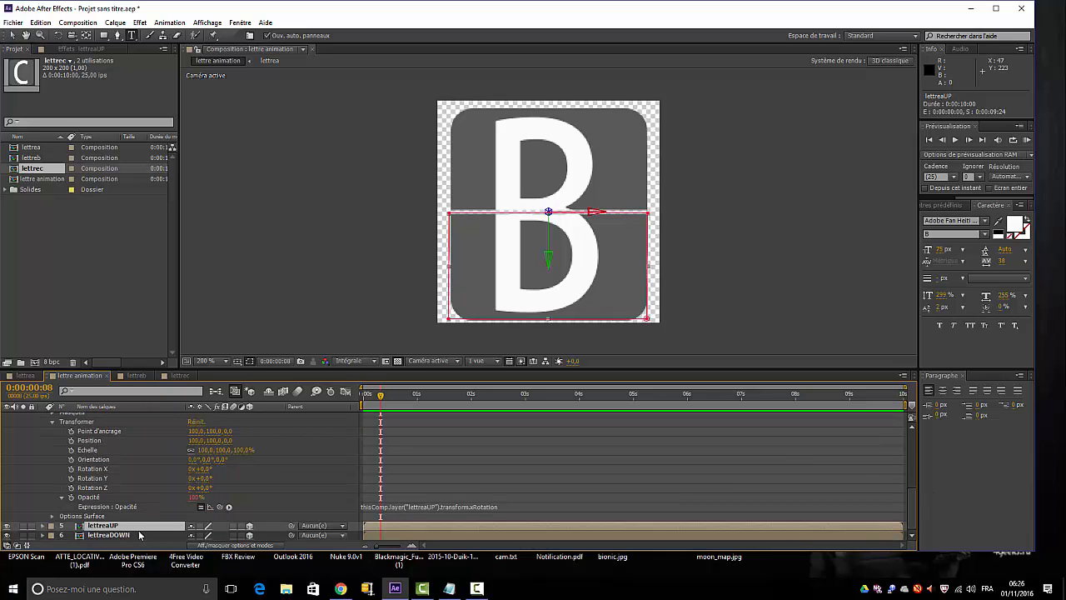
mouse_move(382, 396)
left_mouse_down()
mouse_move(360, 408)
mouse_move(376, 408)
left_mouse_up()
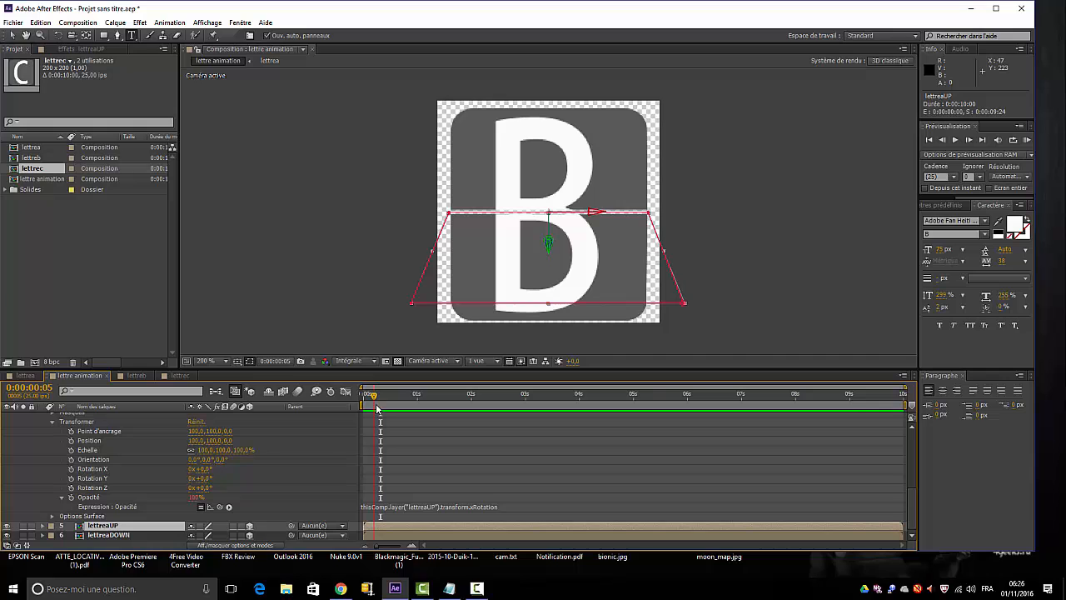
left_click_drag(379, 408, 343, 450)
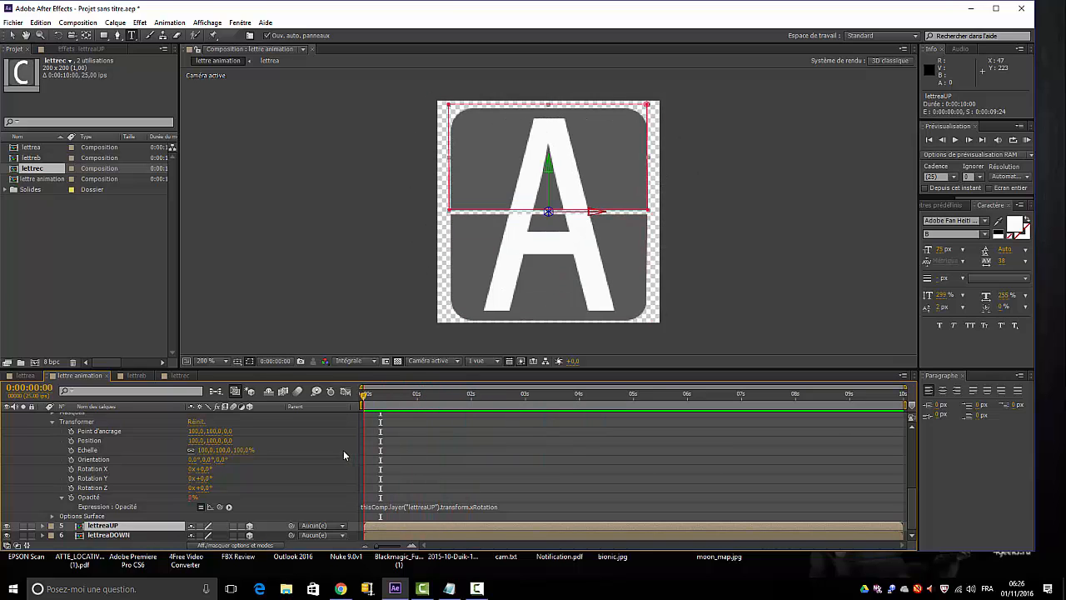
left_click(54, 424)
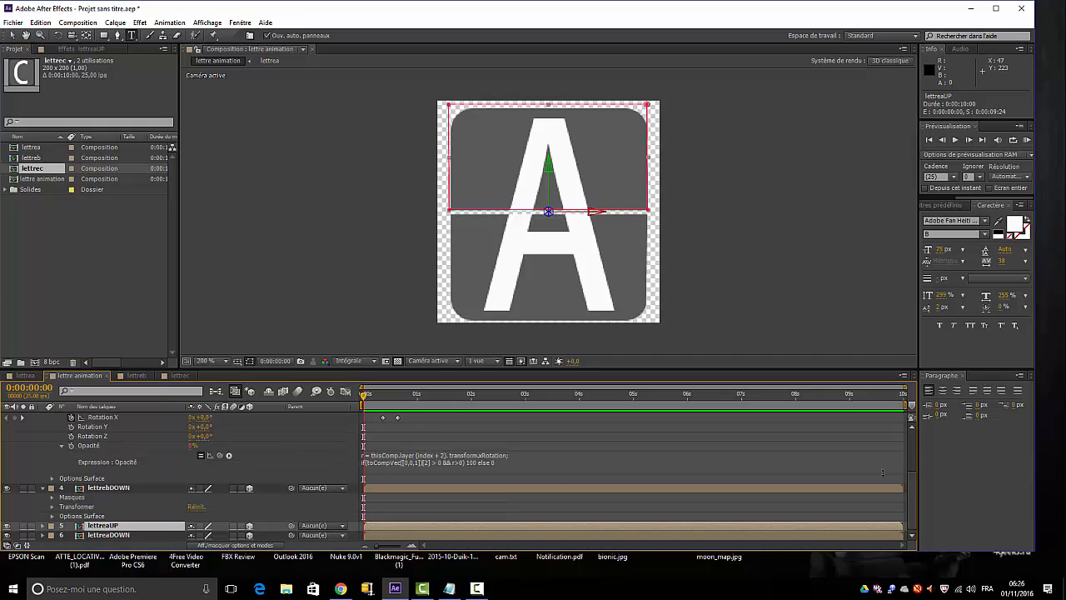
left_click(919, 468)
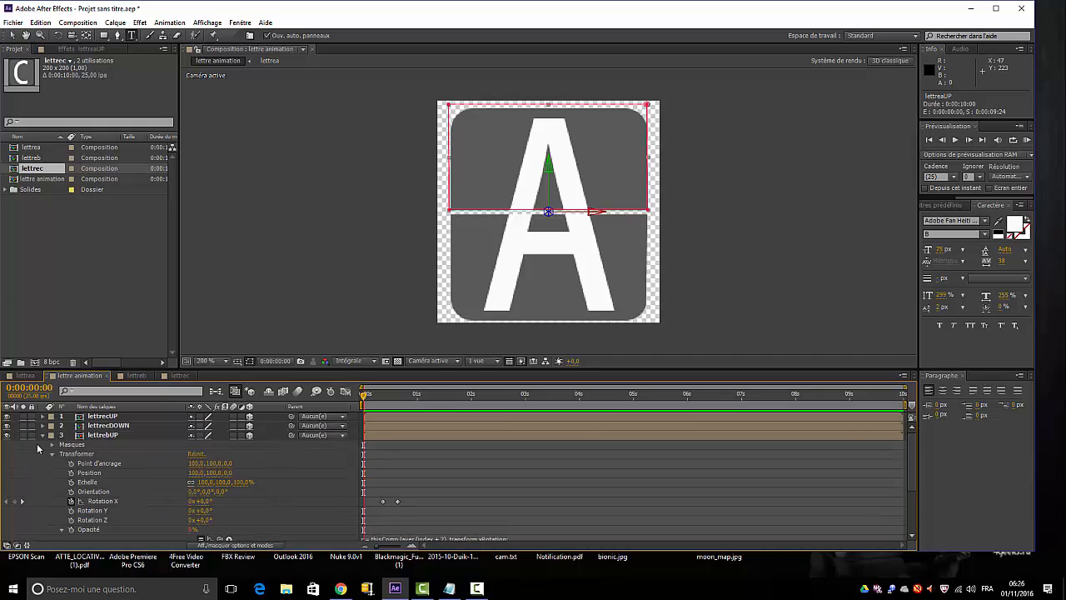
left_click(43, 435)
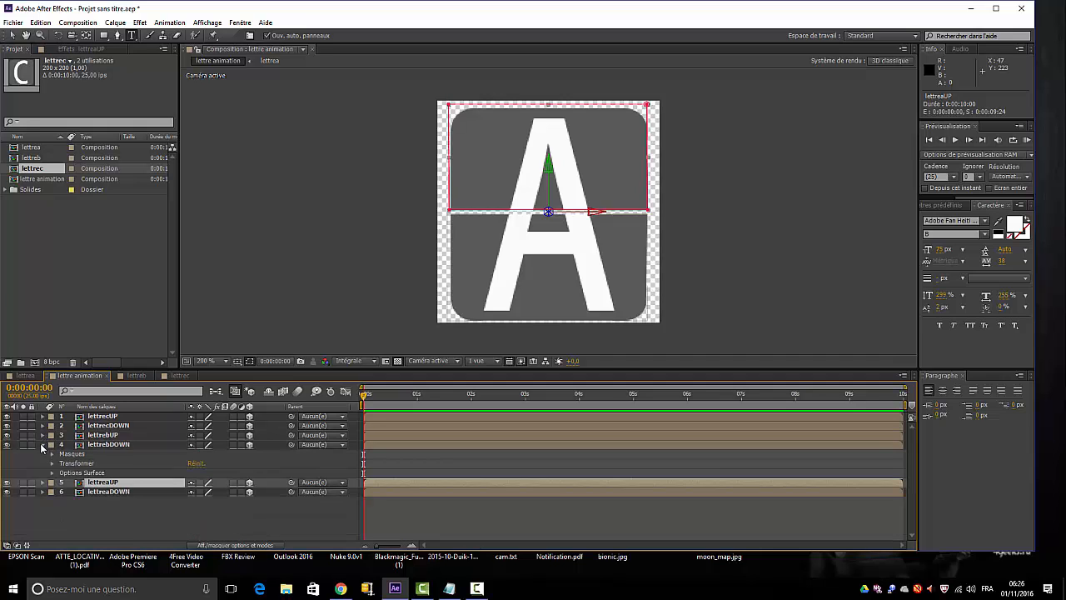
left_click(42, 446)
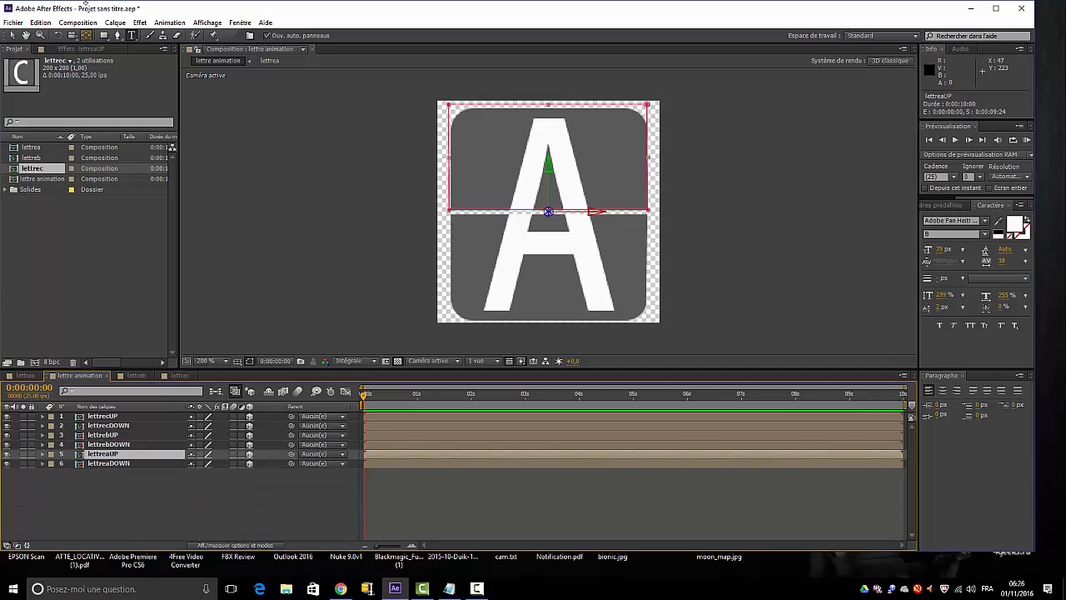
Create a new composition using the HDV/HDTV 720 25 preset
left_click(79, 22)
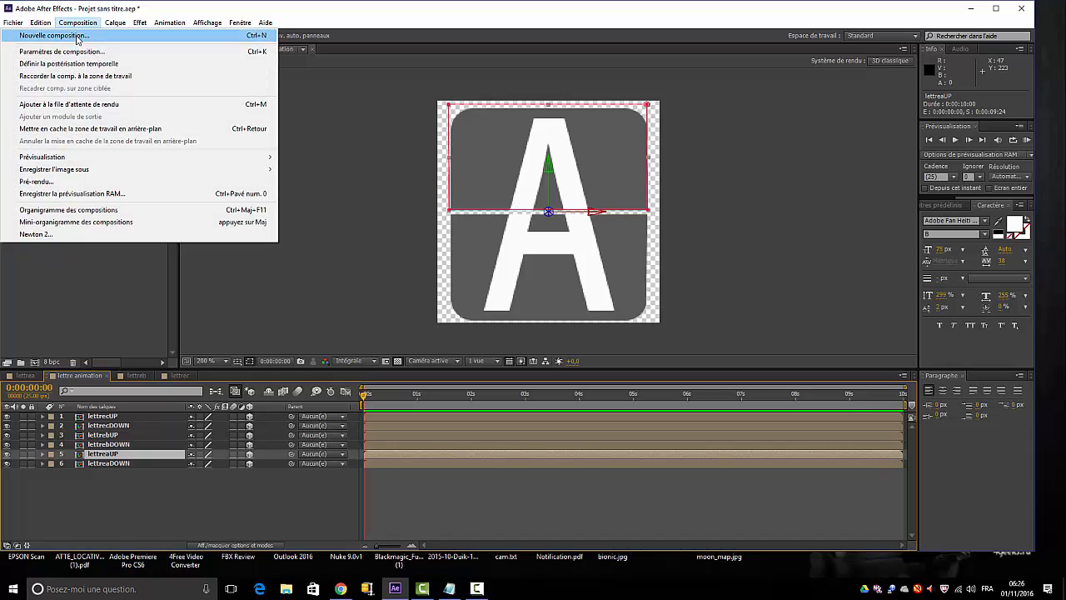
left_click(79, 35)
left_click(632, 134)
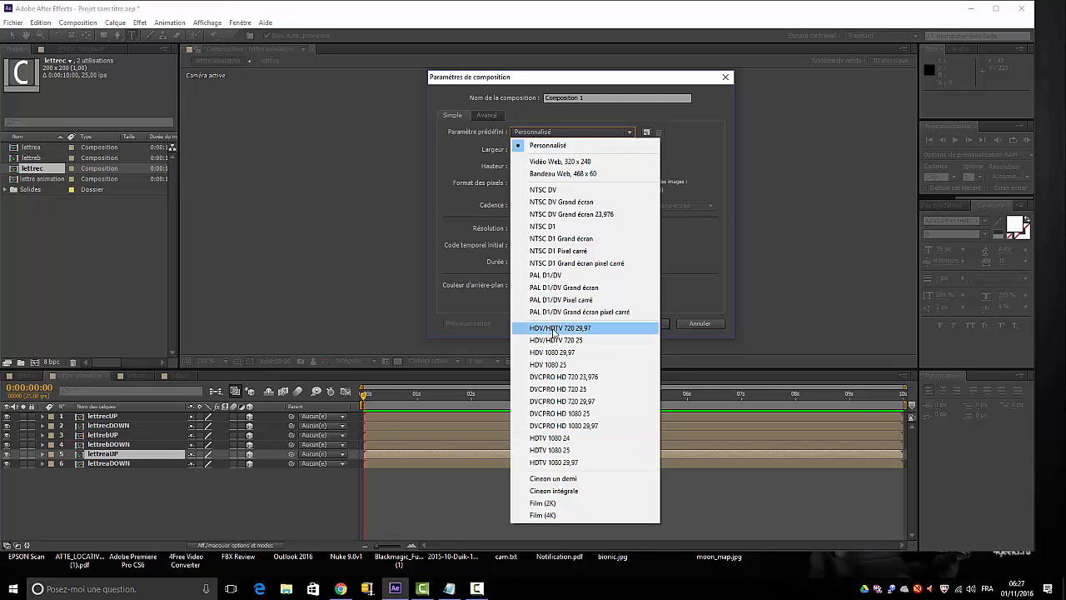
left_click(551, 340)
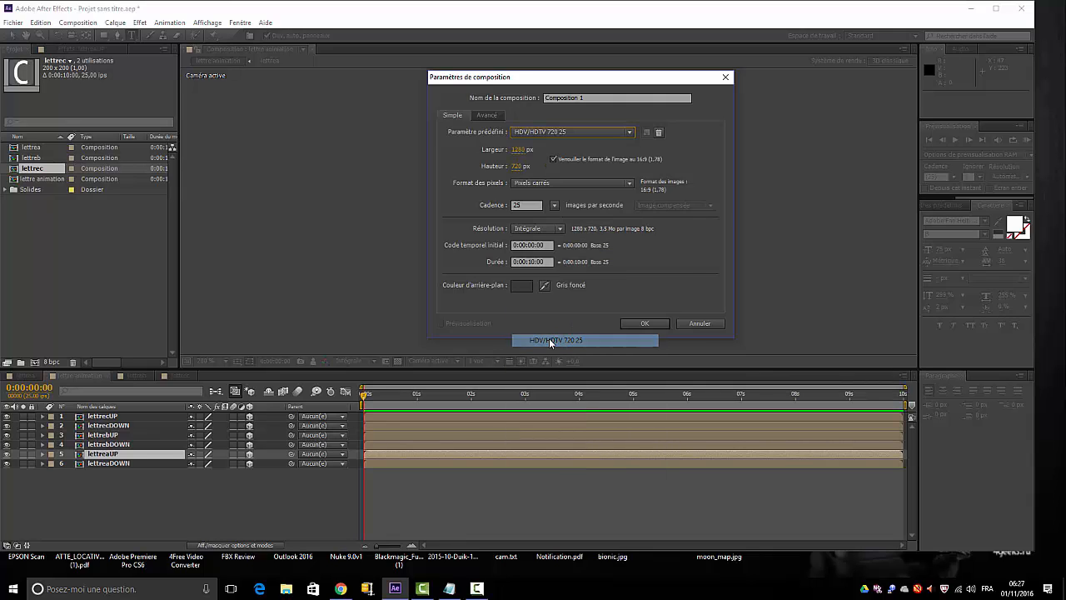
left_click(644, 324)
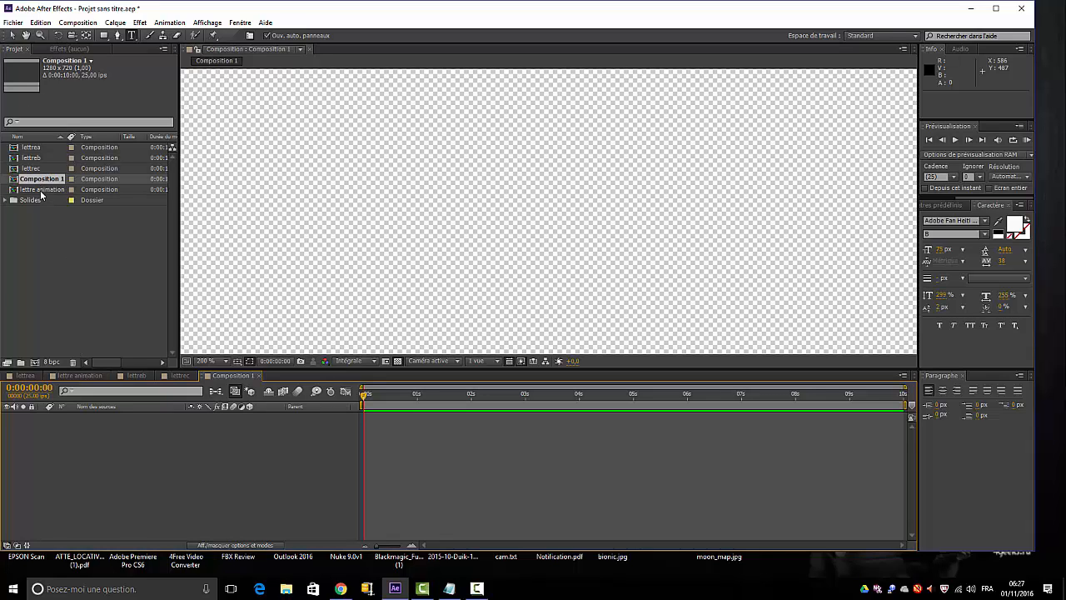
Add the lettre animation composition as a layer in Composition 1 and move it left to about position 273, 394
left_click(42, 191)
left_click_drag(42, 190, 90, 442)
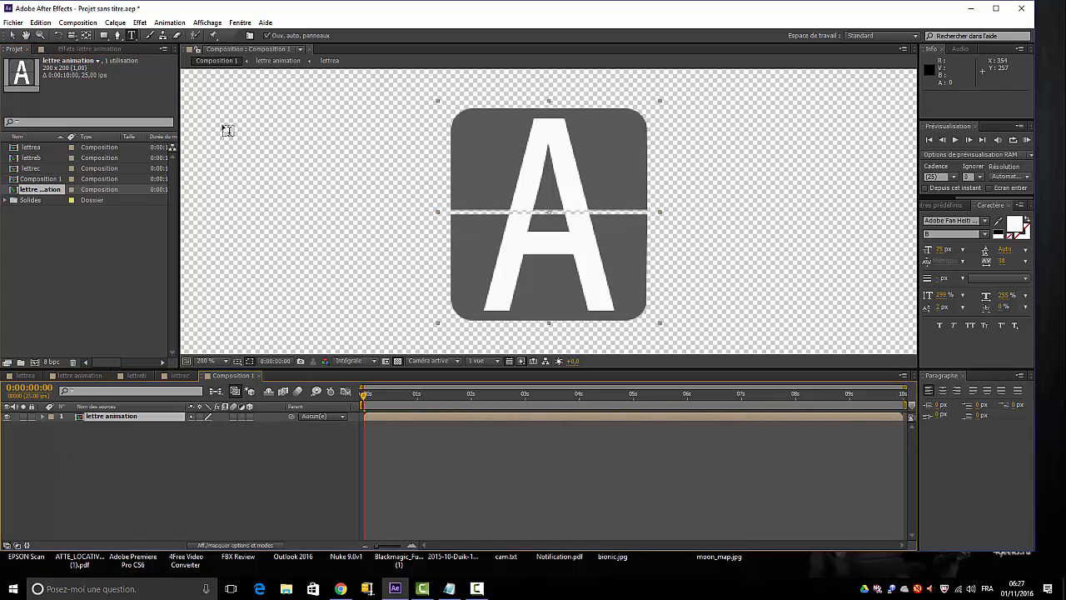
left_click(226, 360)
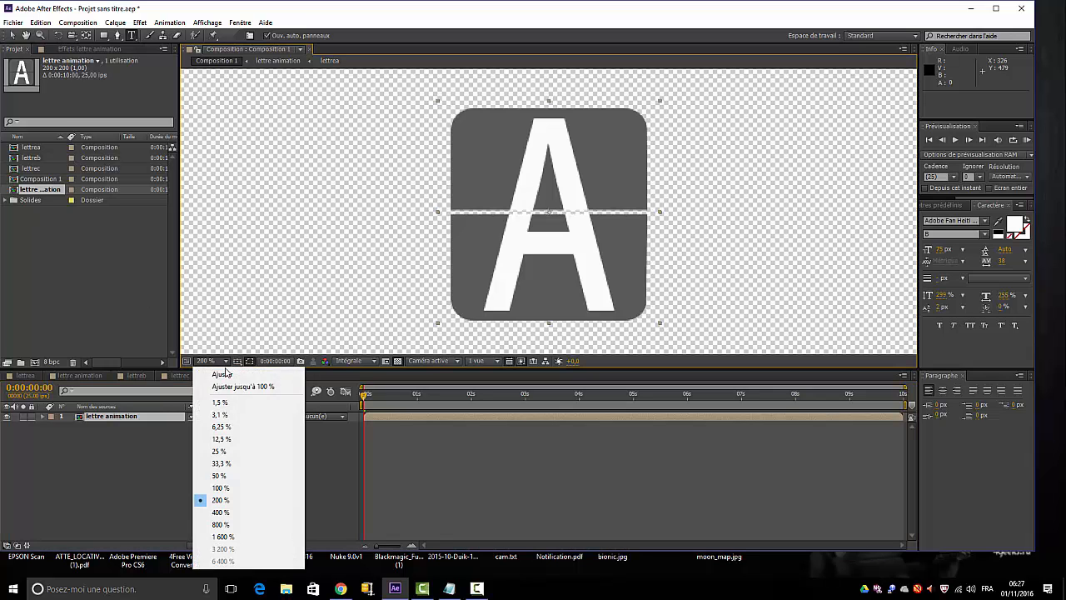
left_click(227, 371)
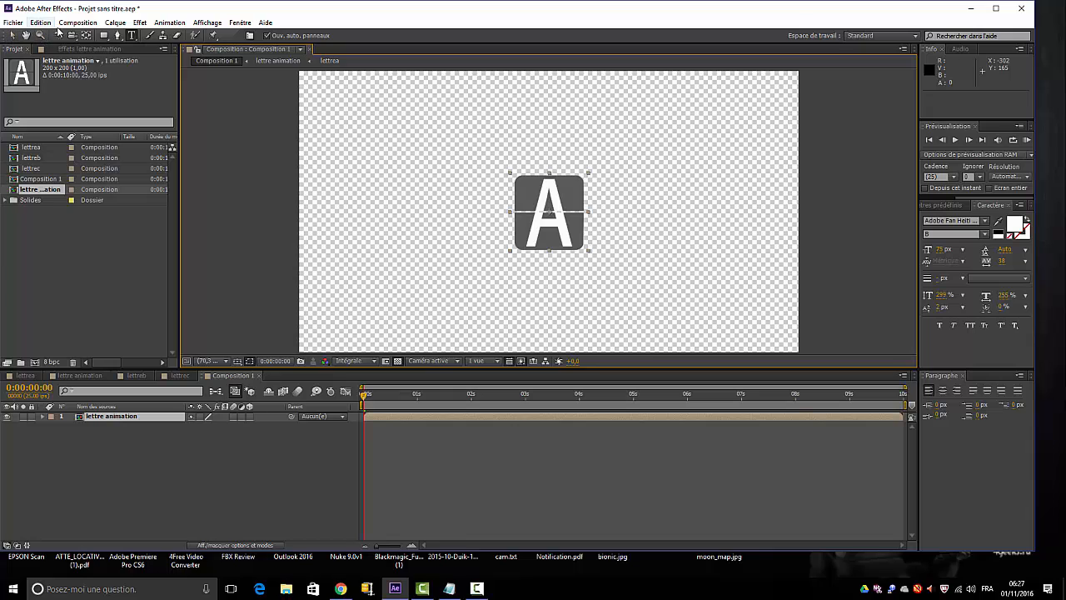
left_click(11, 35)
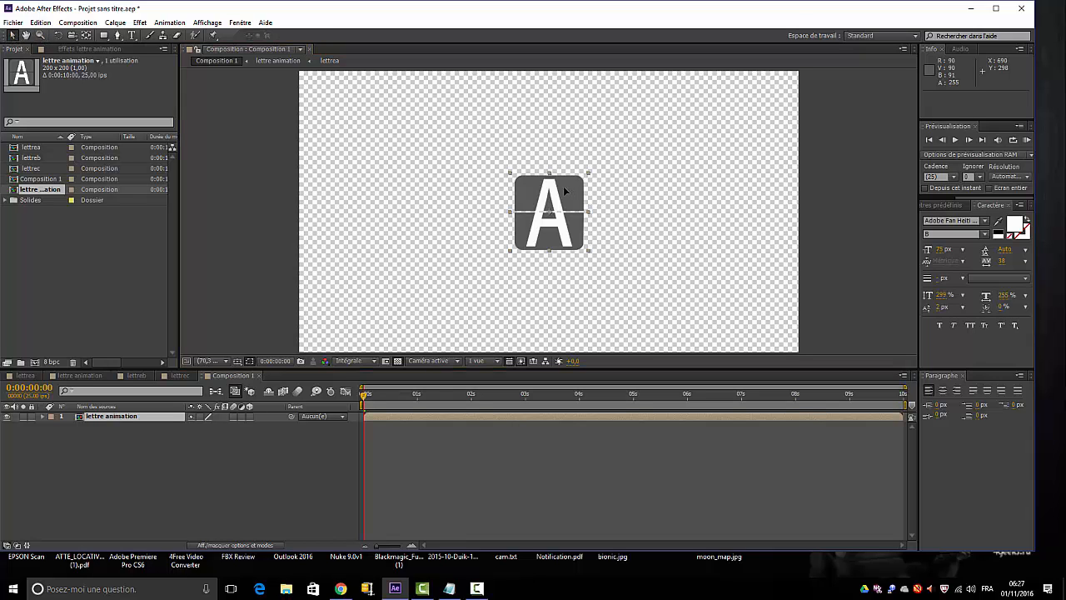
left_click_drag(564, 191, 425, 204)
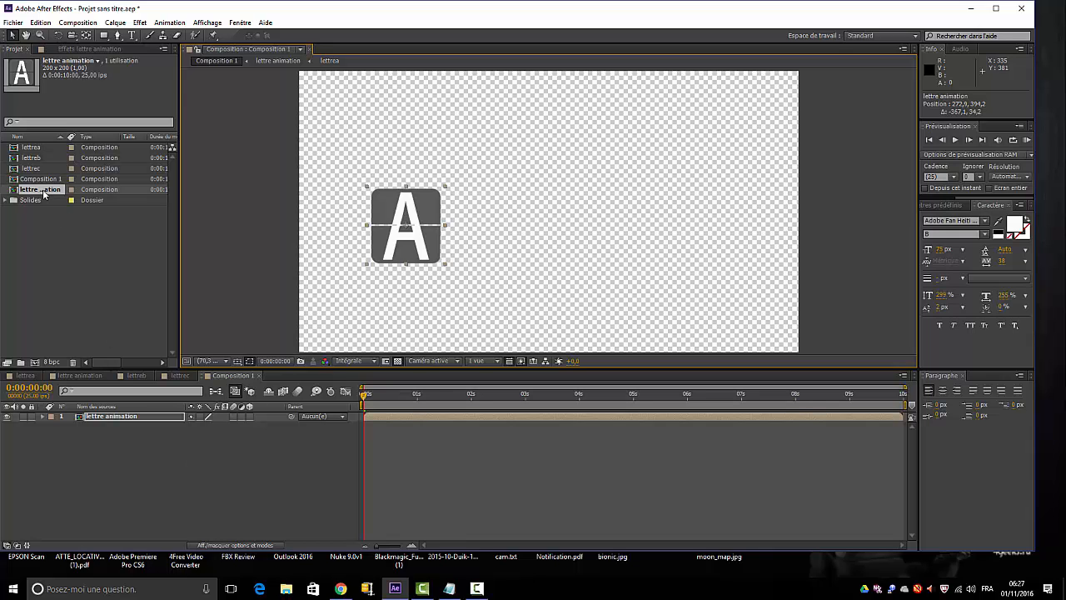
Add three more lettre animation layers and line them up in a row beside the first, with the last at about 831, 393
left_click_drag(44, 192, 492, 205)
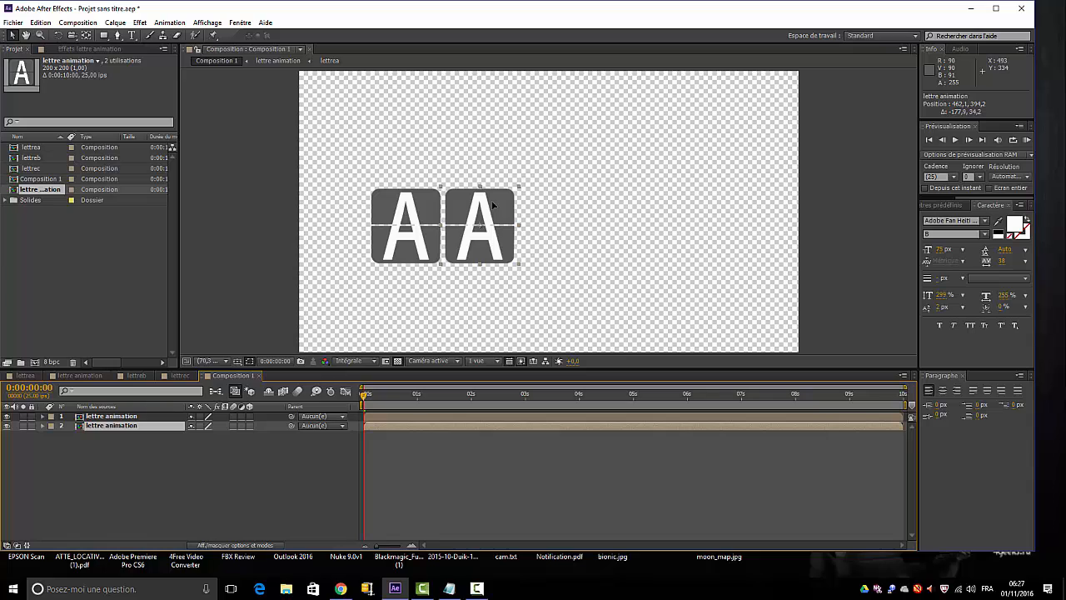
left_click_drag(39, 189, 107, 451)
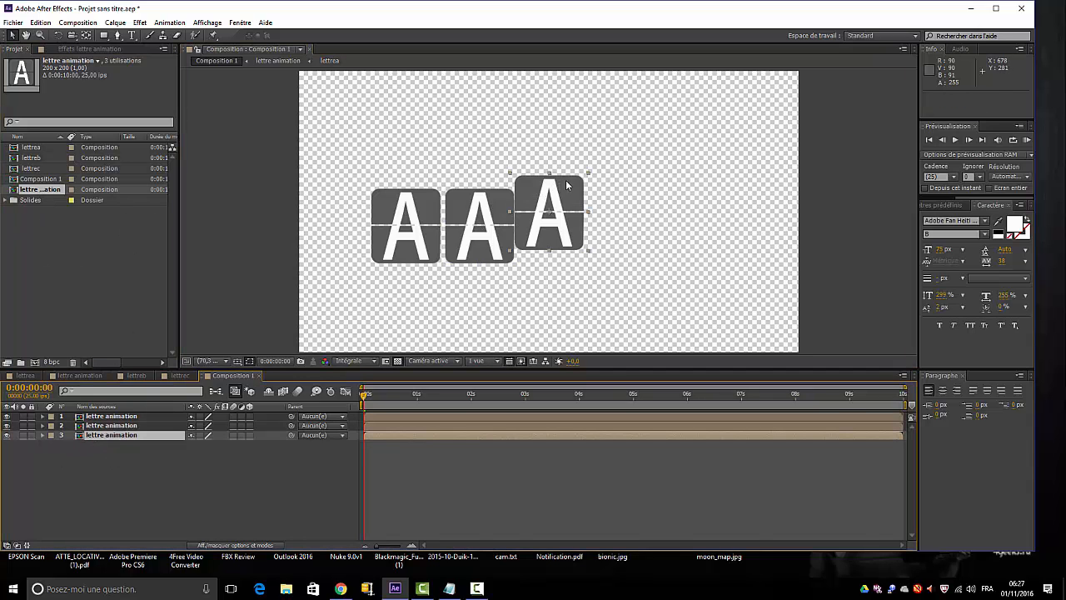
left_click_drag(565, 180, 572, 196)
left_click_drag(33, 193, 99, 469)
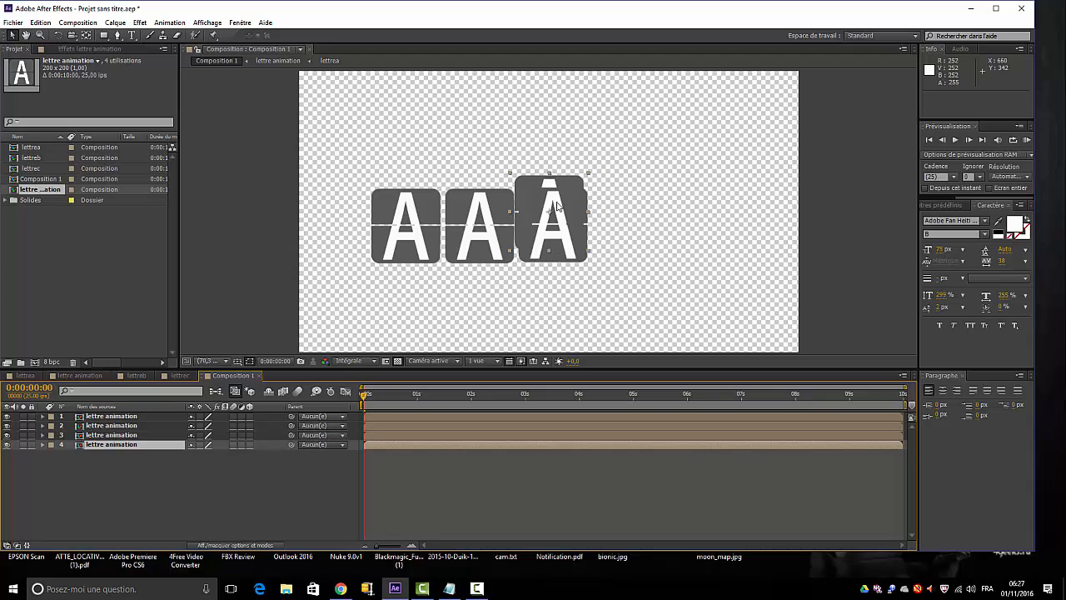
left_click_drag(565, 188, 634, 193)
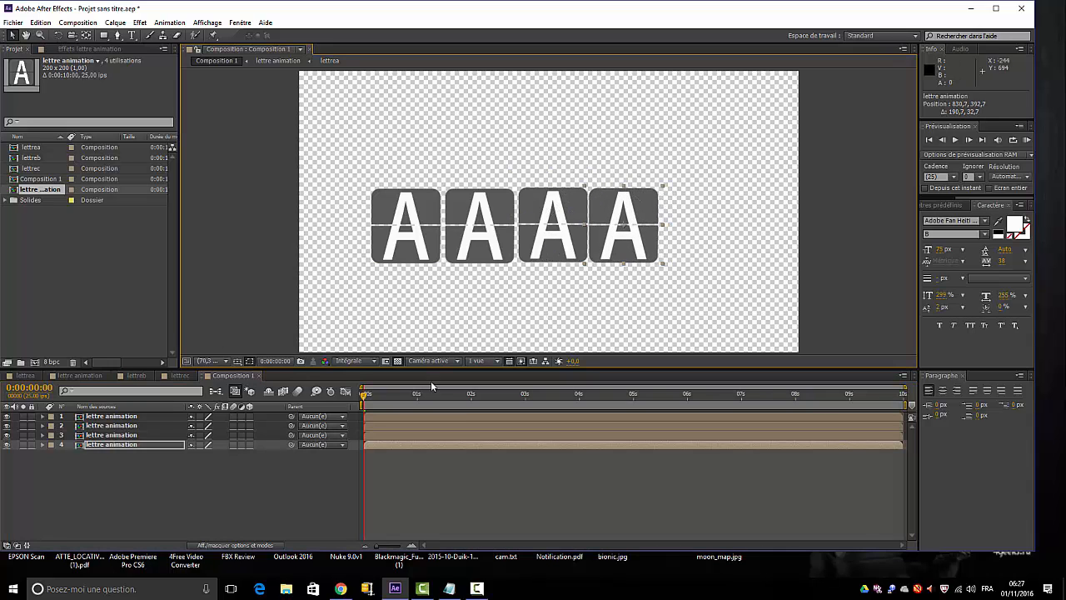
mouse_move(365, 400)
left_mouse_down()
mouse_move(420, 402)
mouse_move(364, 403)
left_mouse_up()
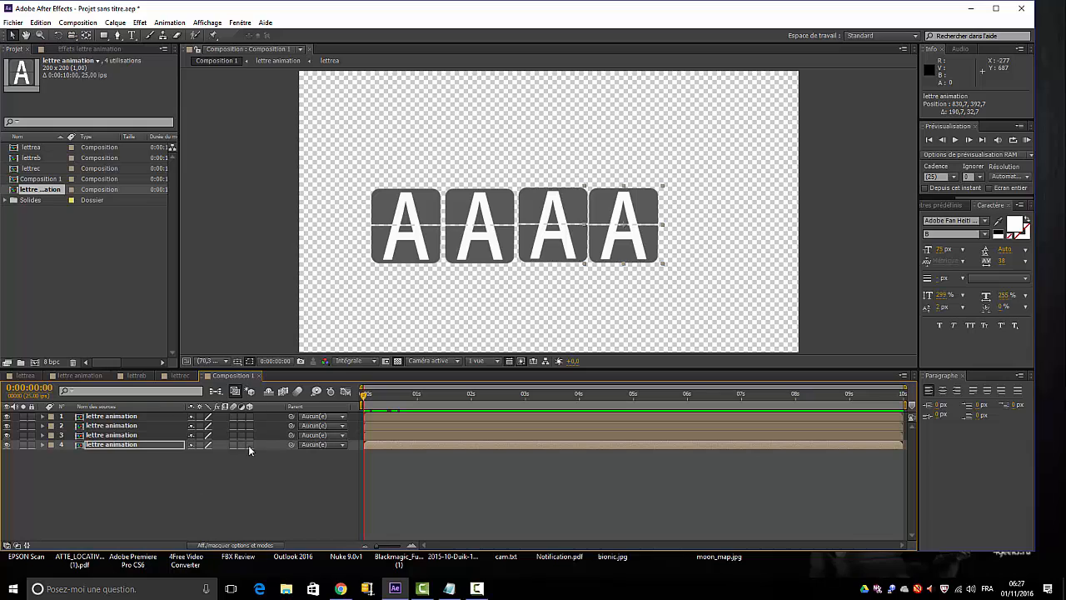
Make all four lettre animation layers 3D and enable collapse transformations on them
left_click_drag(250, 415, 250, 446)
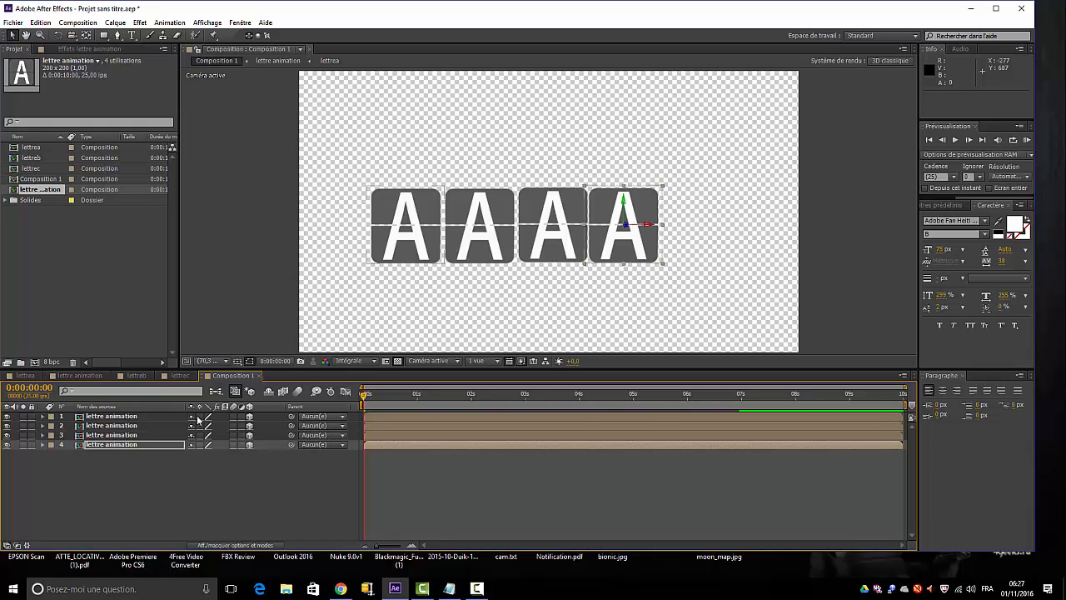
key("ctrl+a")
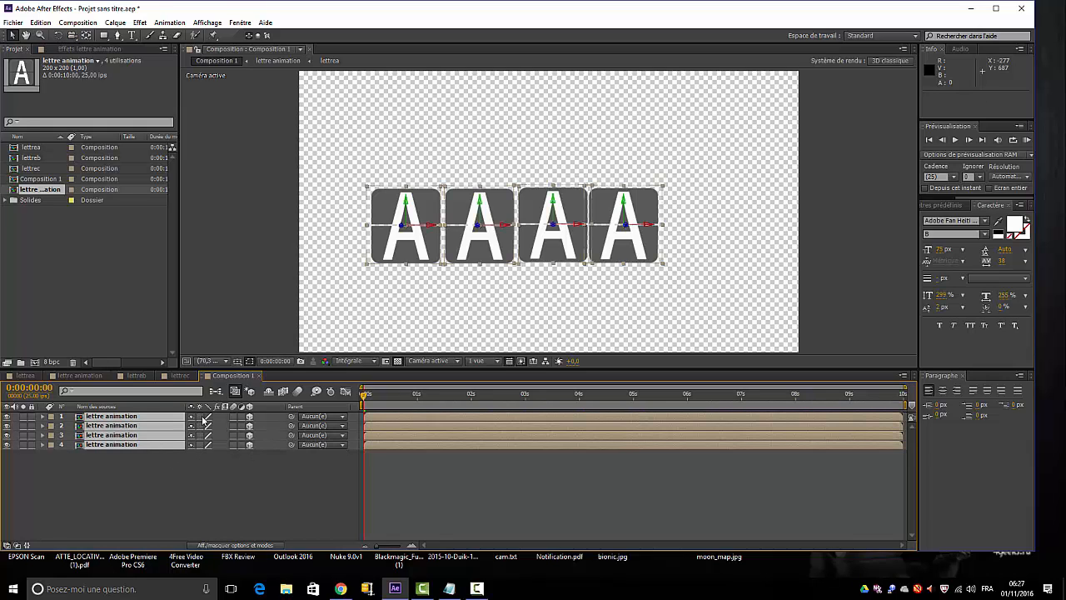
left_click(260, 500)
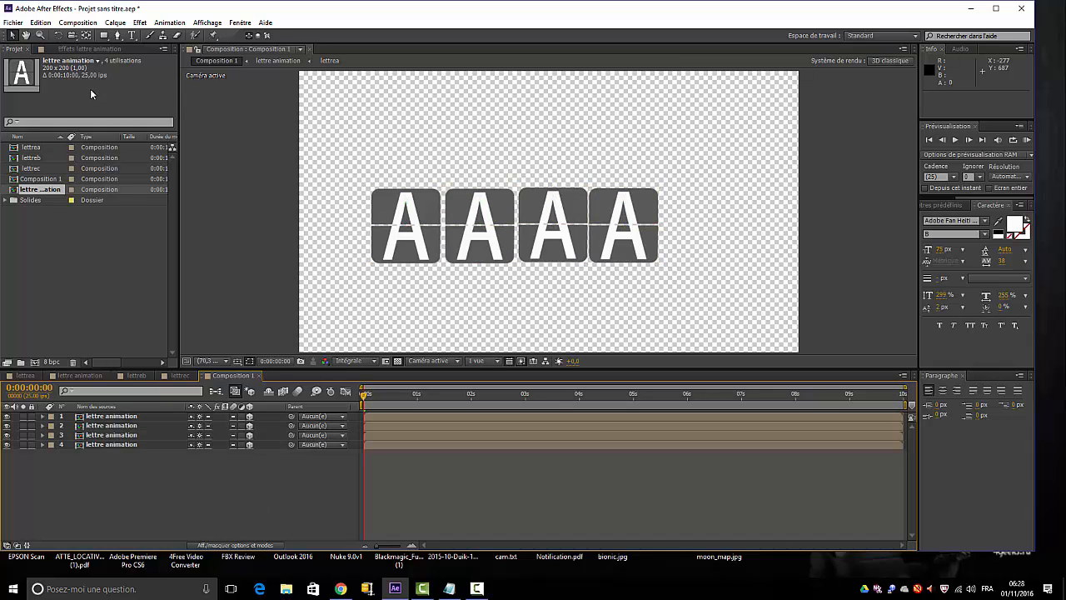
Create a two-node camera named Caméra 1 with the 35 mm preset
left_click(115, 22)
mouse_move(73, 36)
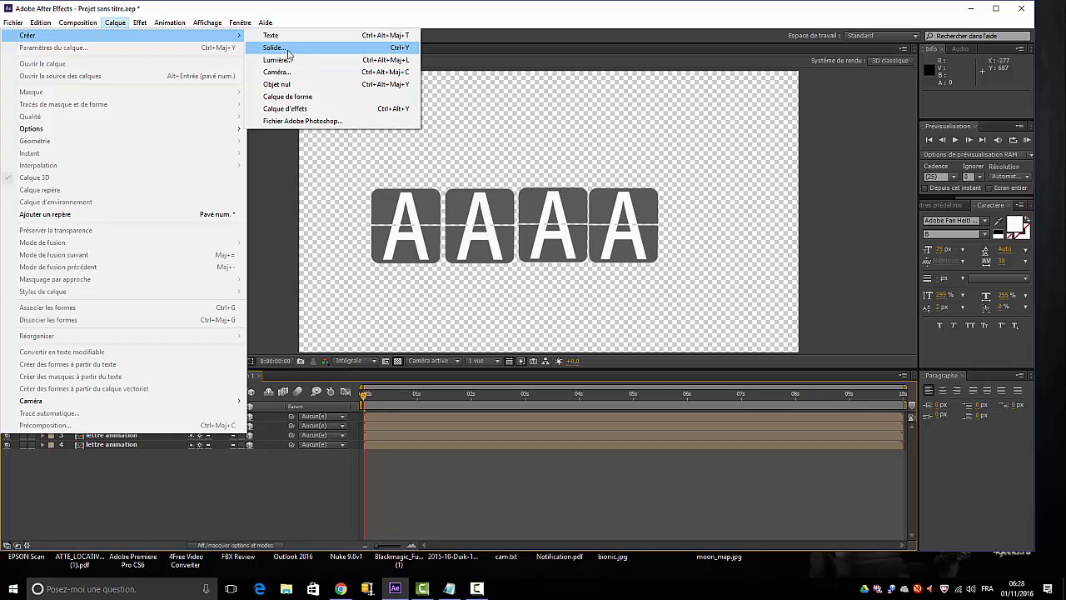
left_click(291, 74)
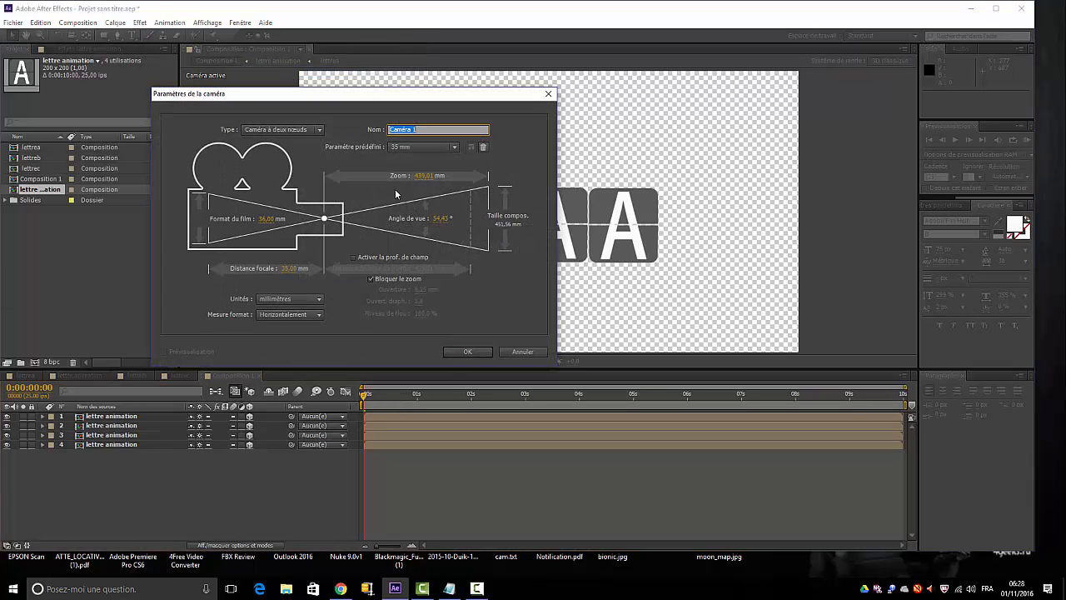
left_click(476, 349)
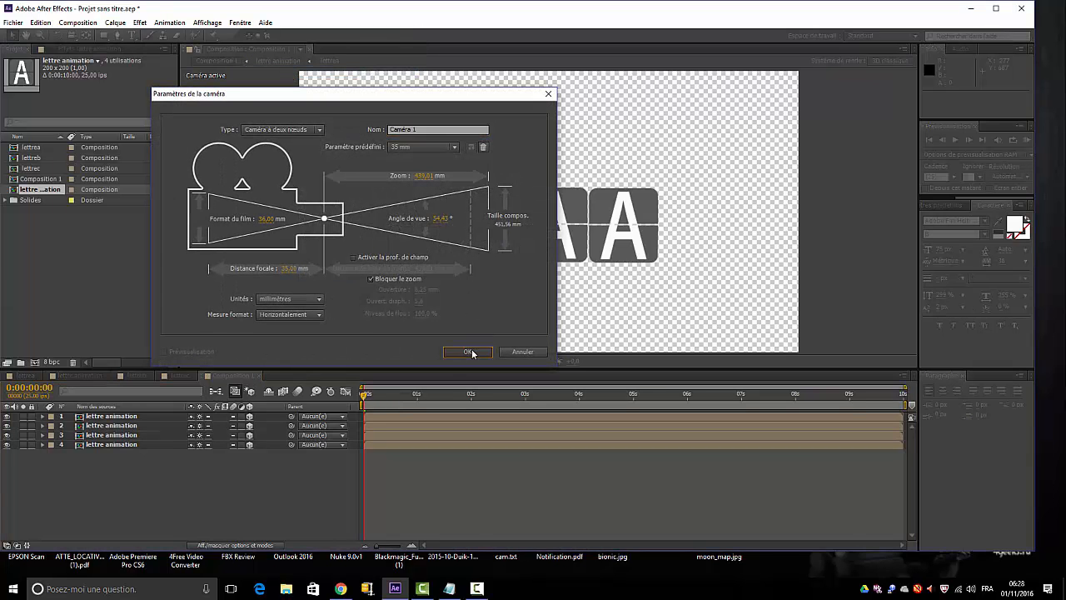
Orbit Caméra 1 around the letter row to about position -228, 252, -885, and preview the animation from the start of the timeline
left_click_drag(72, 35, 143, 48)
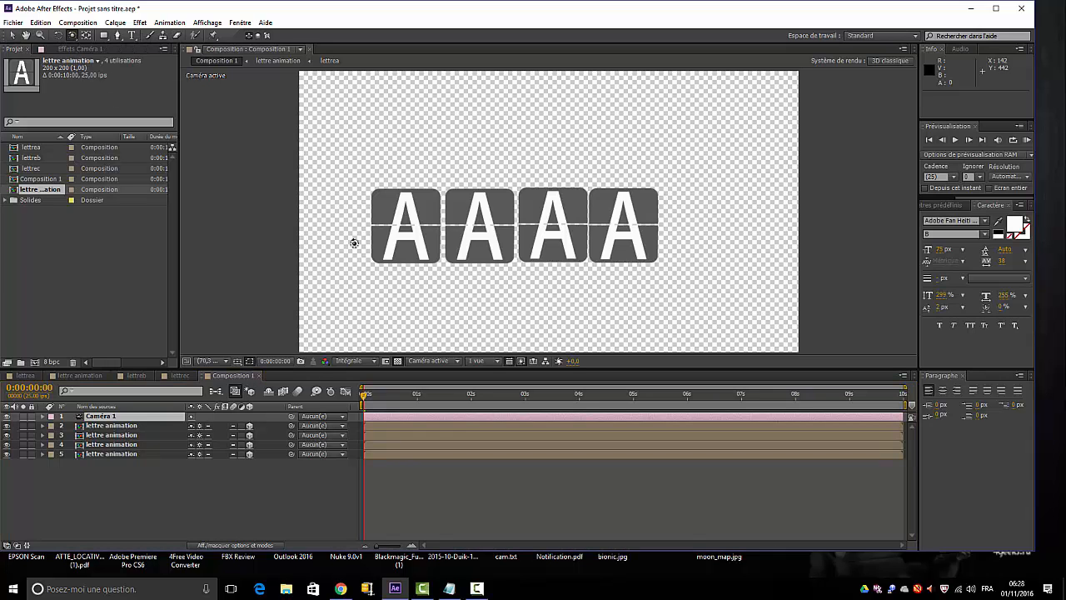
left_click_drag(354, 242, 425, 242)
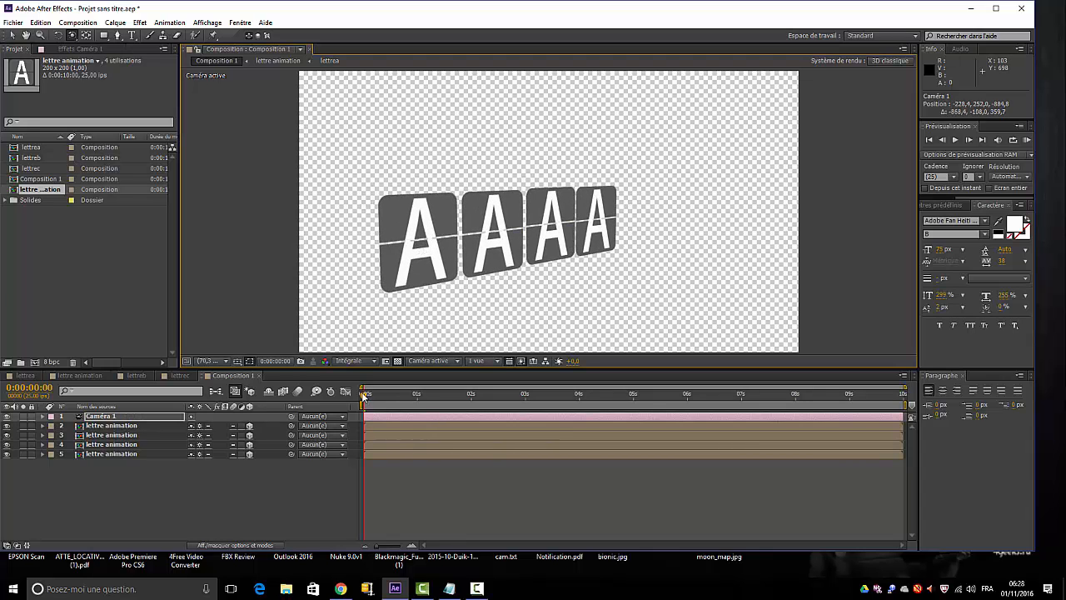
mouse_move(372, 401)
left_mouse_down()
mouse_move(403, 399)
mouse_move(355, 400)
left_mouse_up()
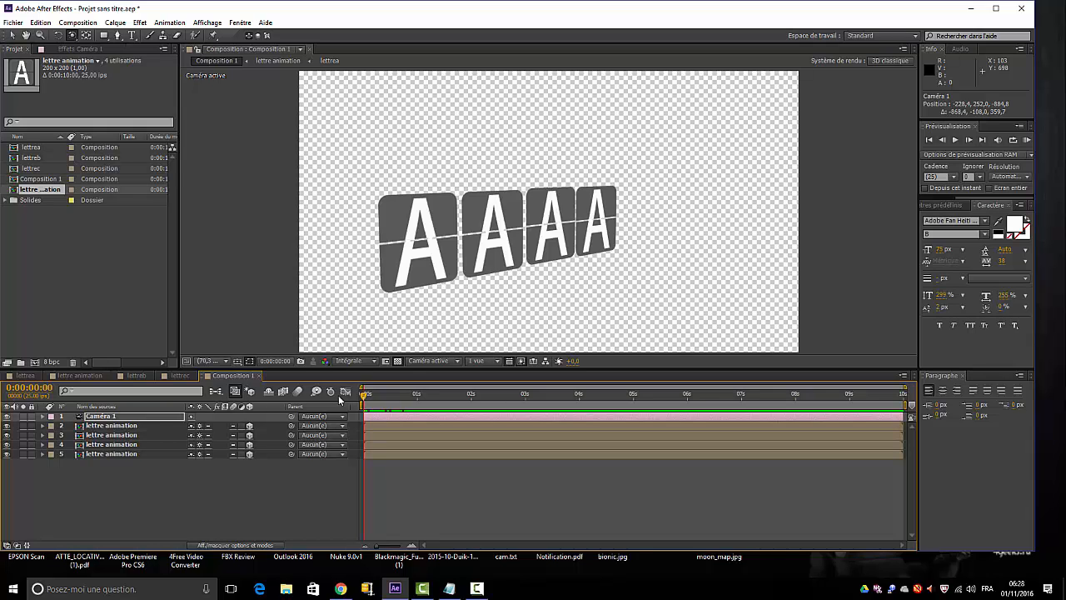
left_click_drag(366, 392, 332, 398)
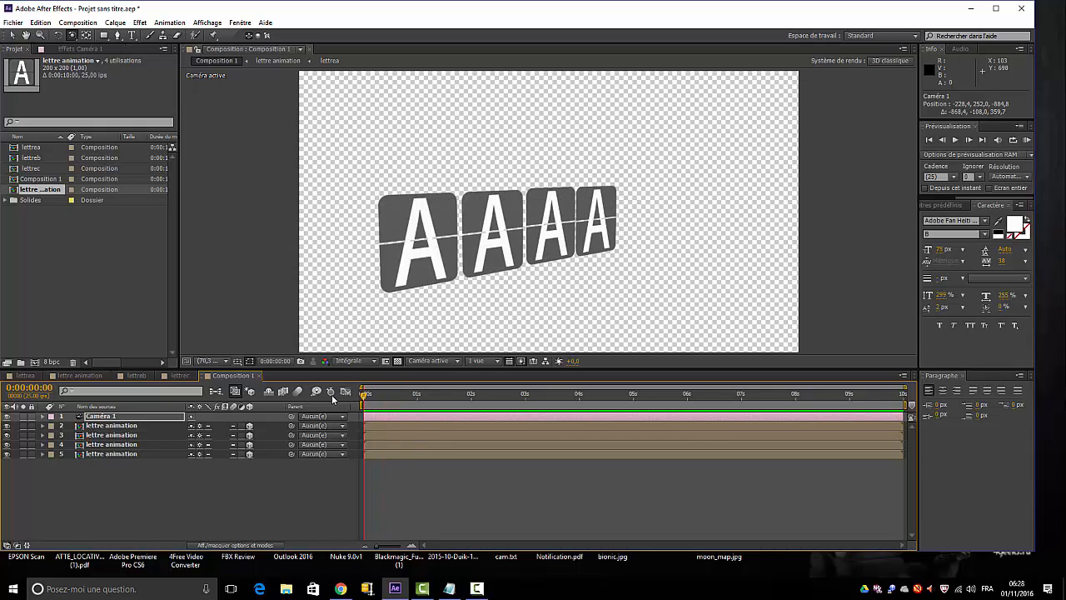